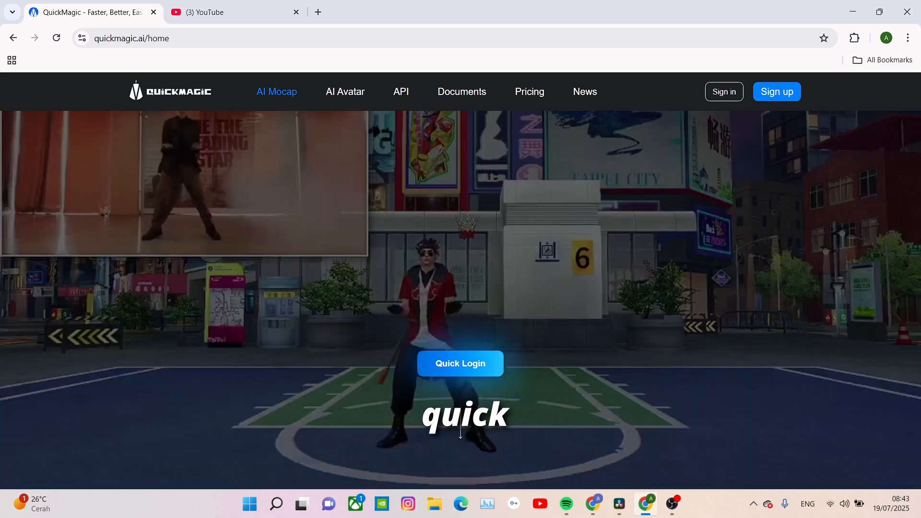
# Step: Open the login page and sign in as a personal user with the first listed Google account
pyautogui.click(461, 363)
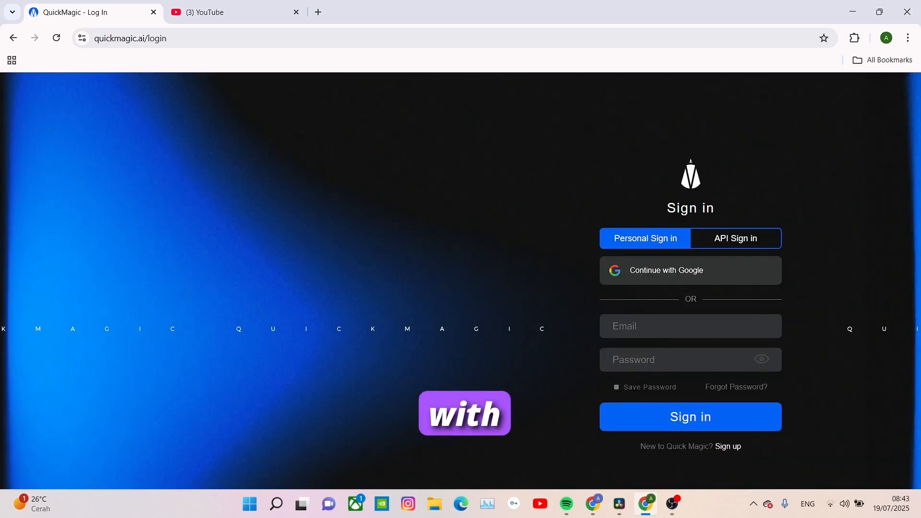
pyautogui.click(690, 270)
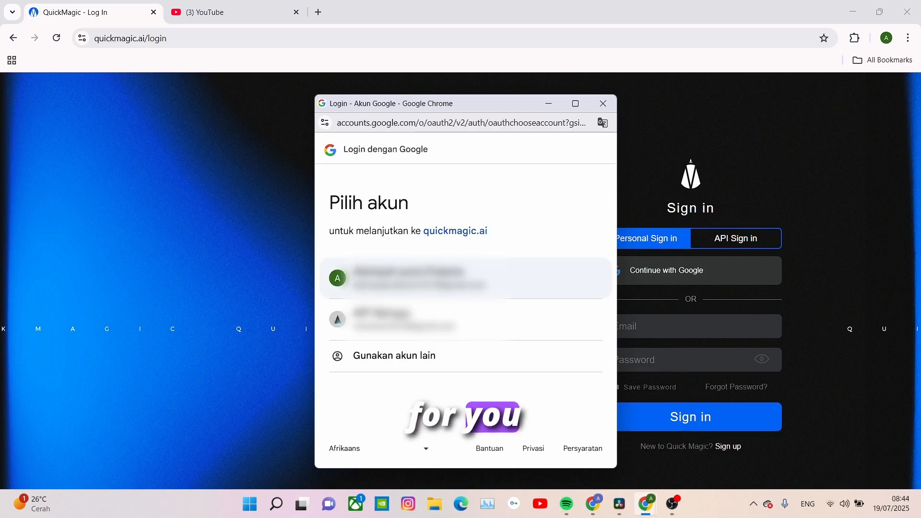
pyautogui.click(422, 278)
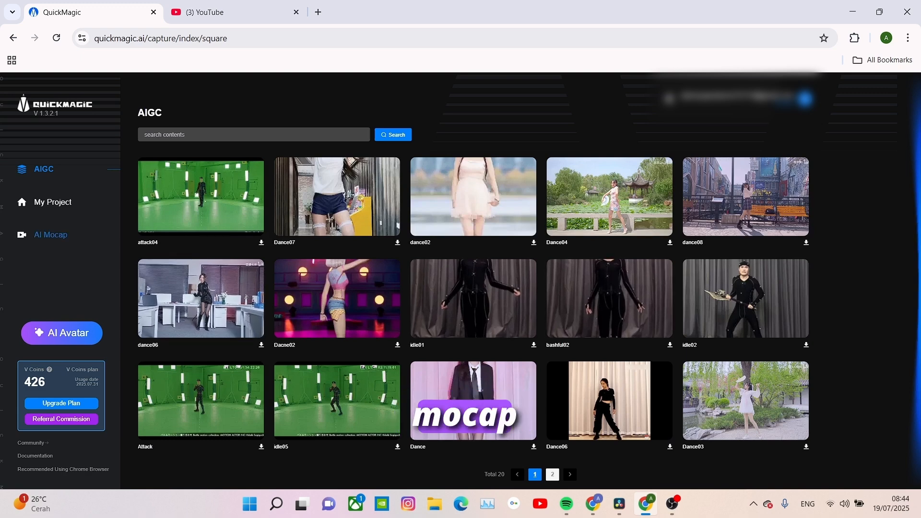
# Step: Start a new AI Mocap project and import the IMG_1446 video from File Explorer
pyautogui.click(50, 235)
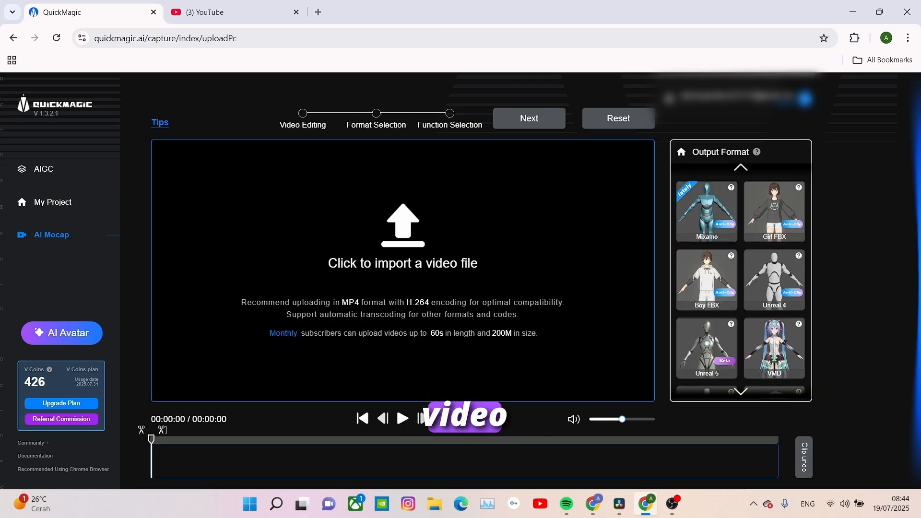
pyautogui.click(434, 503)
pyautogui.moveTo(344, 218); pyautogui.dragTo(541, 233)
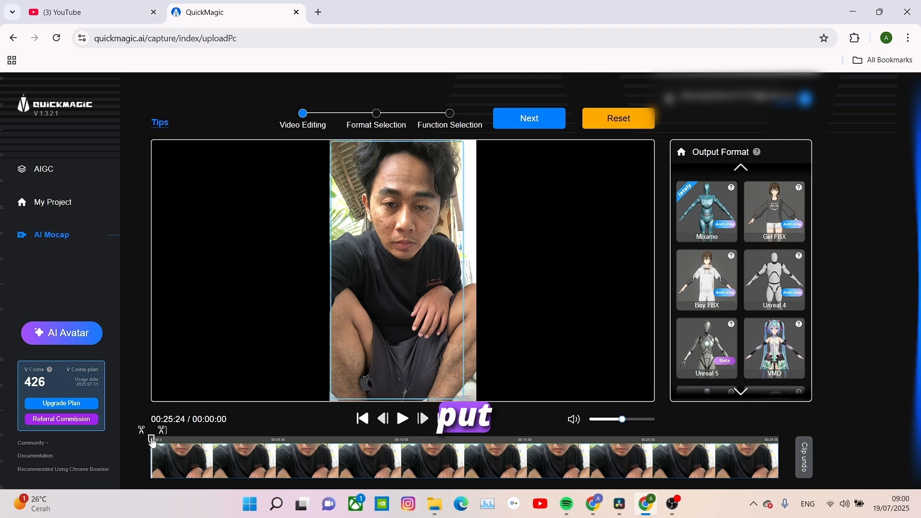
# Step: Try cutting off the part of the video before 00:06:16, and undo the cut
pyautogui.moveTo(152, 439); pyautogui.dragTo(328, 448)
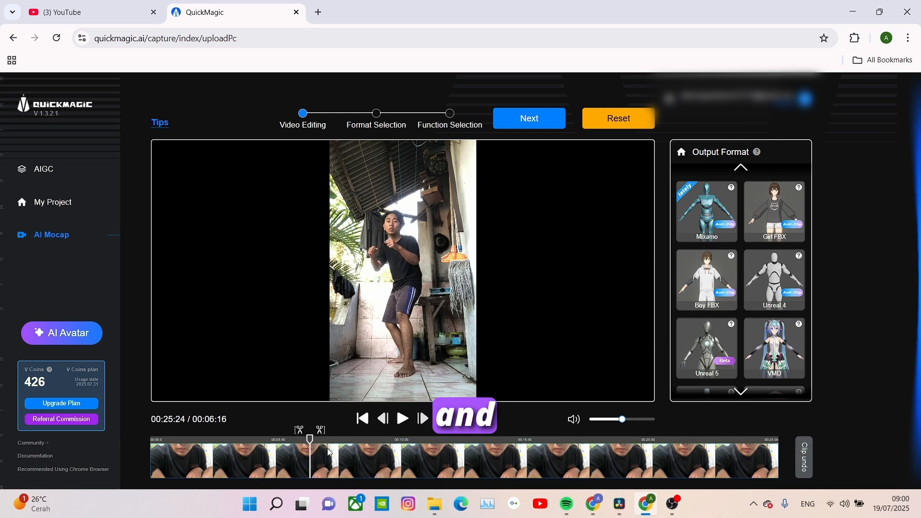
pyautogui.click(298, 430)
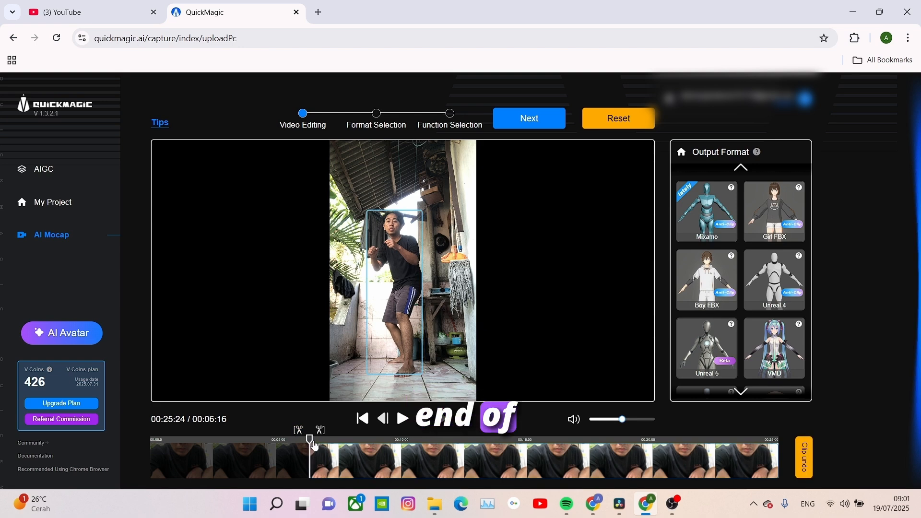
pyautogui.moveTo(315, 446); pyautogui.dragTo(461, 440)
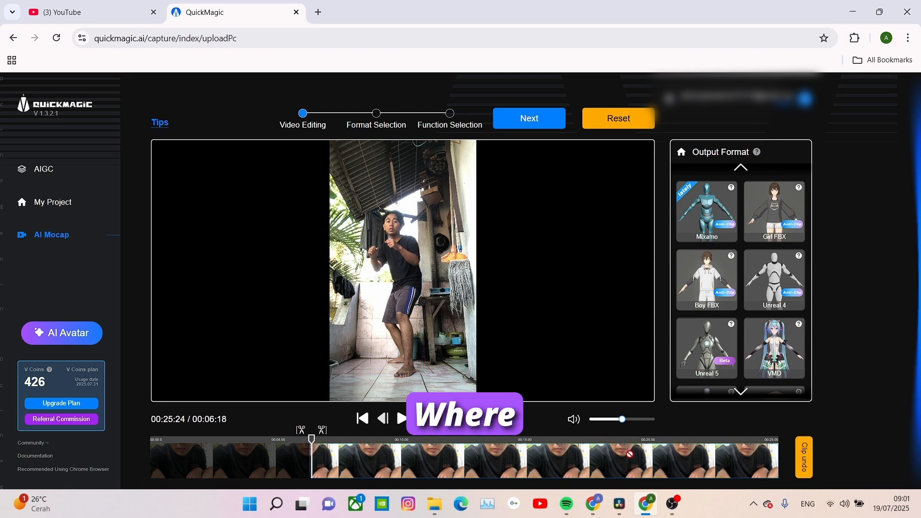
pyautogui.moveTo(635, 461); pyautogui.dragTo(638, 465)
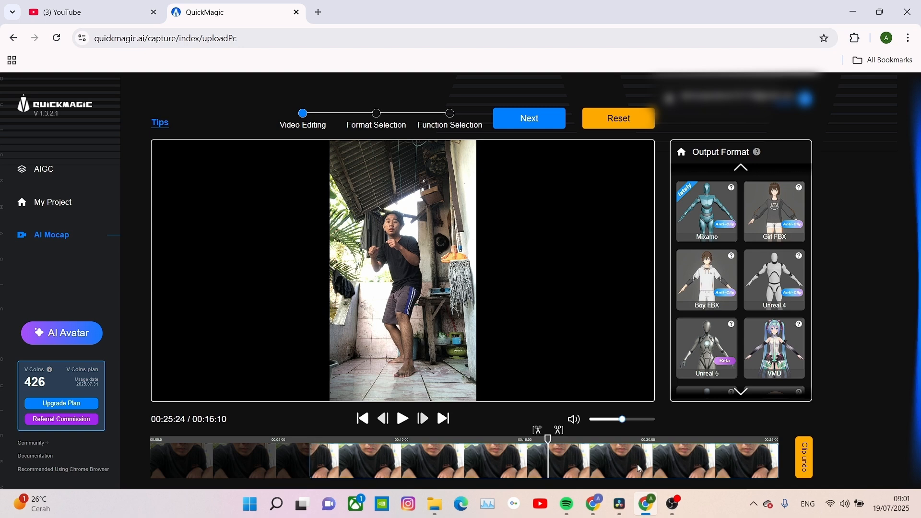
pyautogui.click(803, 464)
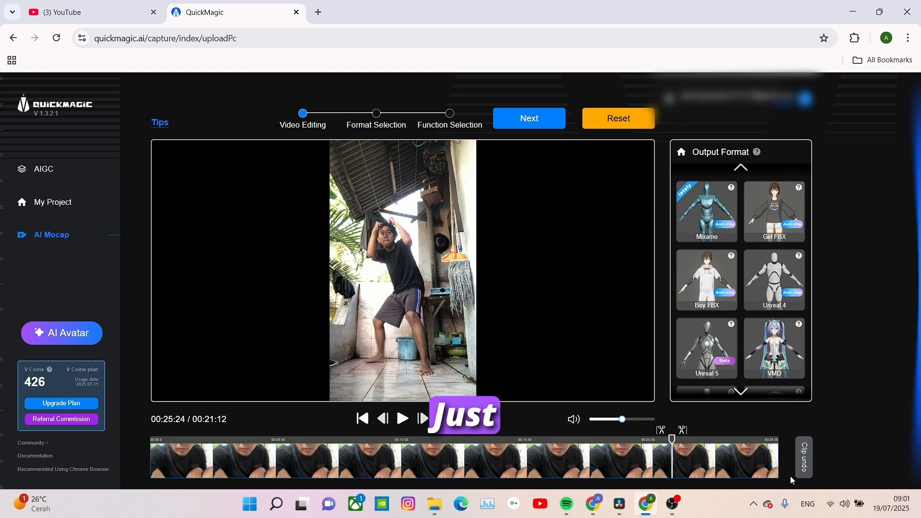
# Step: Cut off the video after 00:21:12 and generate its motion in the Mixamo output format
pyautogui.click(687, 431)
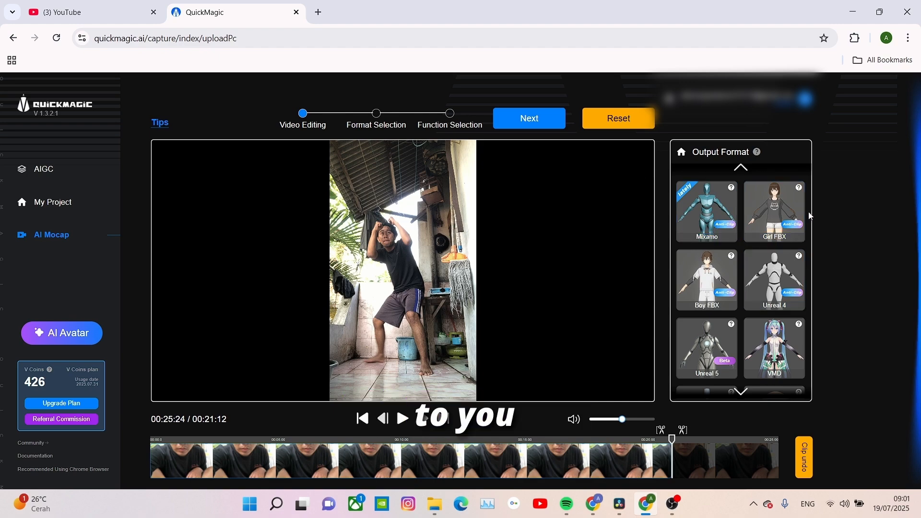
pyautogui.click(706, 213)
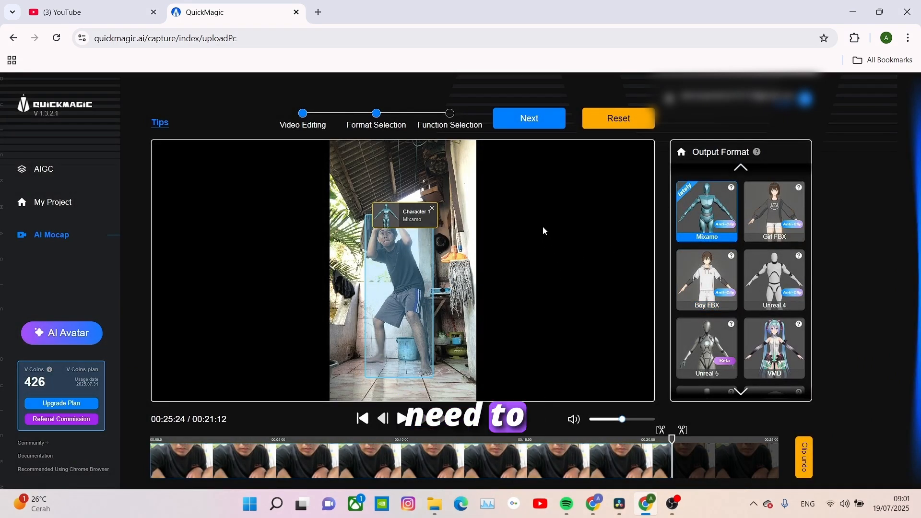
pyautogui.click(529, 118)
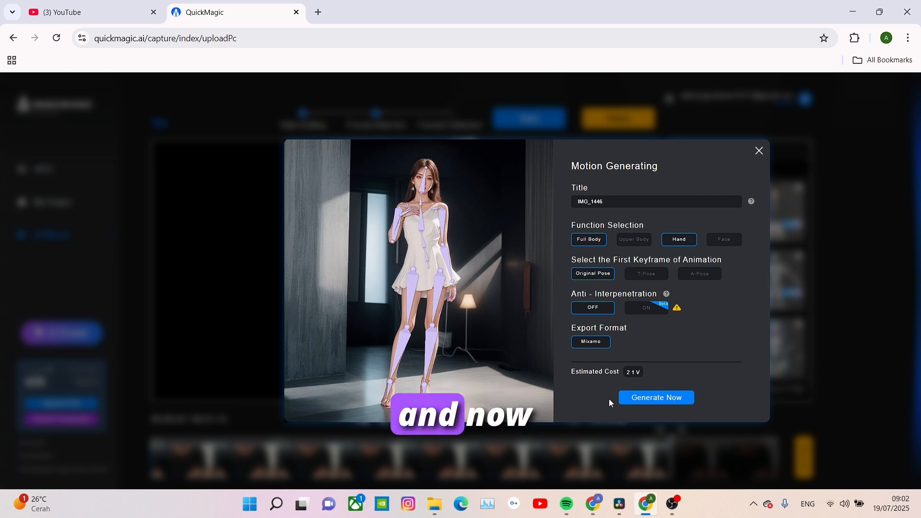
pyautogui.click(651, 397)
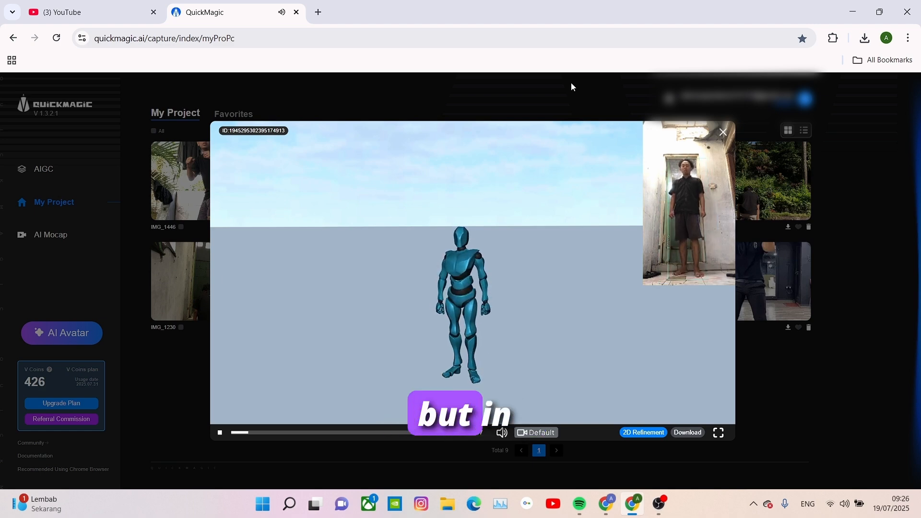
# Step: Close the open preview, and download the finished IMG_1446 motion from My Project
pyautogui.click(723, 132)
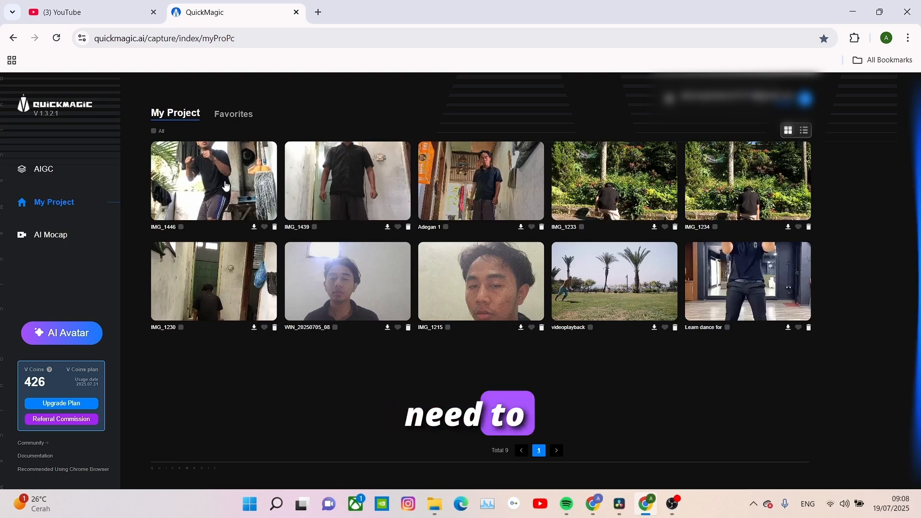
pyautogui.click(214, 189)
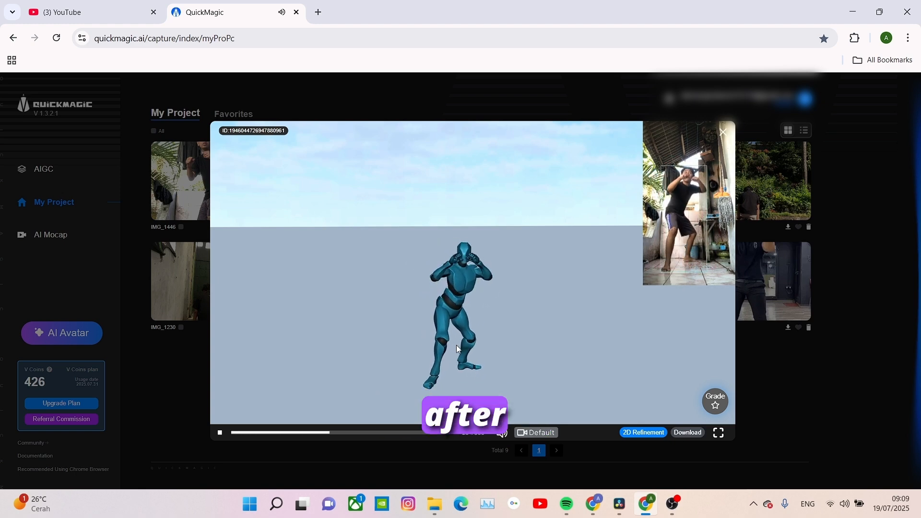
pyautogui.click(684, 433)
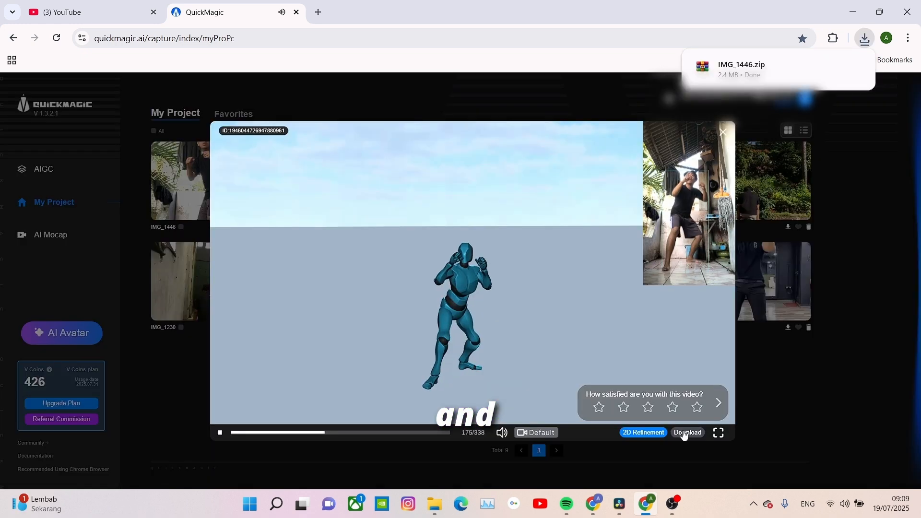
# Step: Extract IMG_1446.zip in the Downloads folder with WinRAR and open the extracted IMG_1446 folder
pyautogui.moveTo(797, 67)
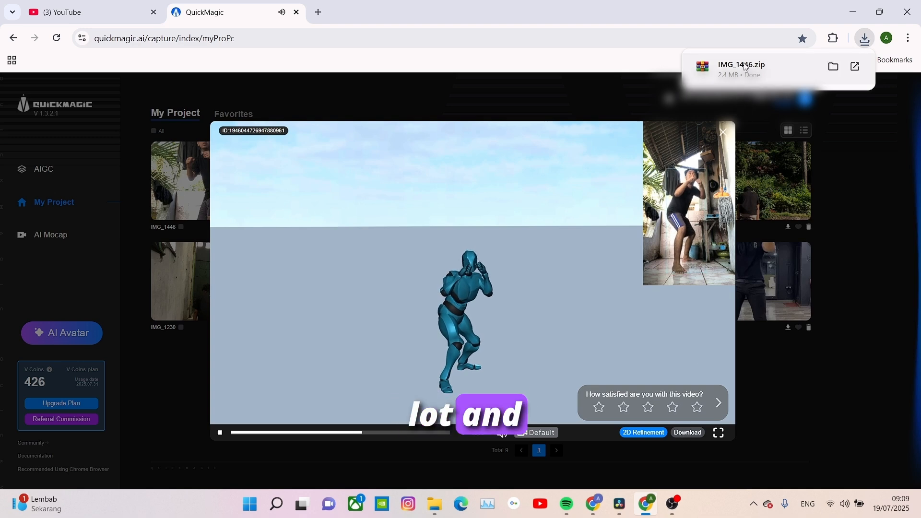
pyautogui.click(836, 67)
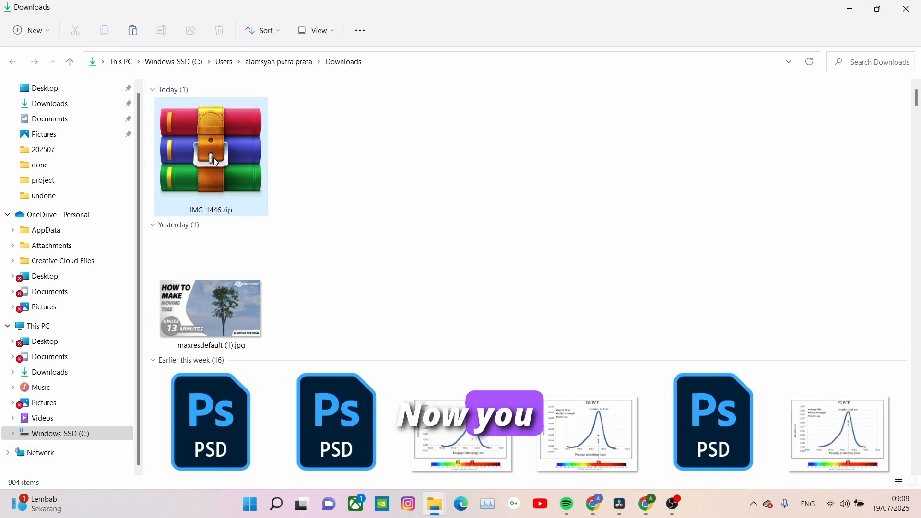
pyautogui.click(213, 157)
pyautogui.rightClick(214, 157)
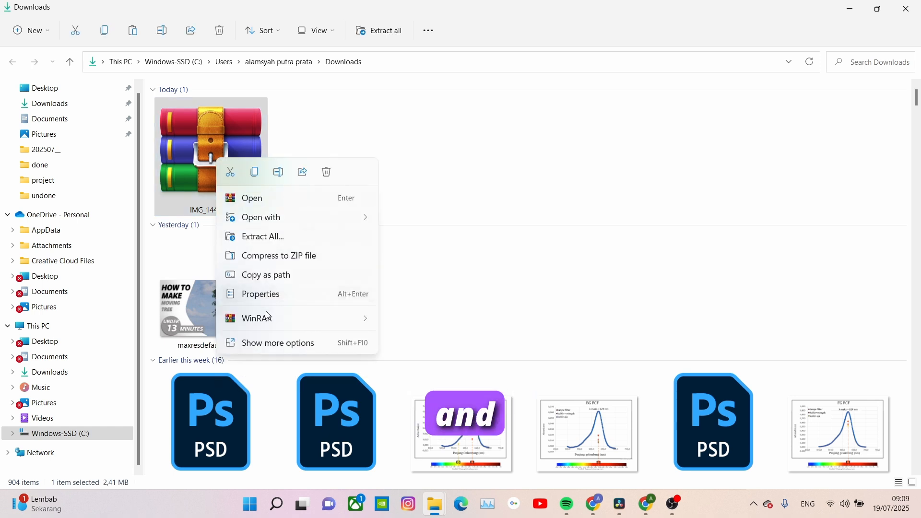
pyautogui.moveTo(272, 329)
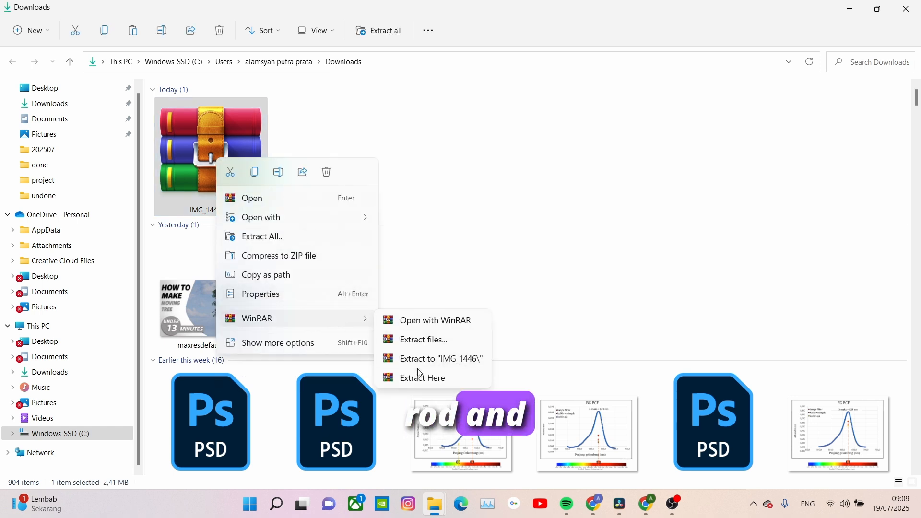
pyautogui.click(423, 379)
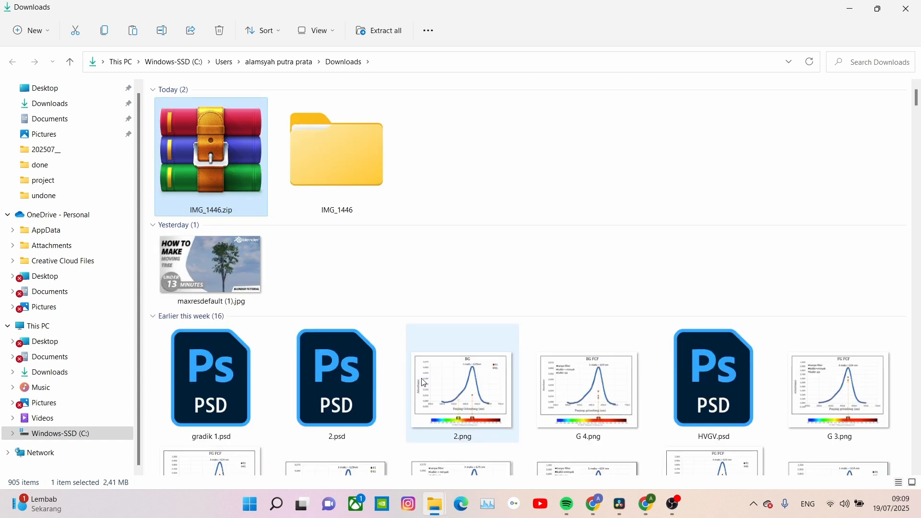
pyautogui.doubleClick(315, 178)
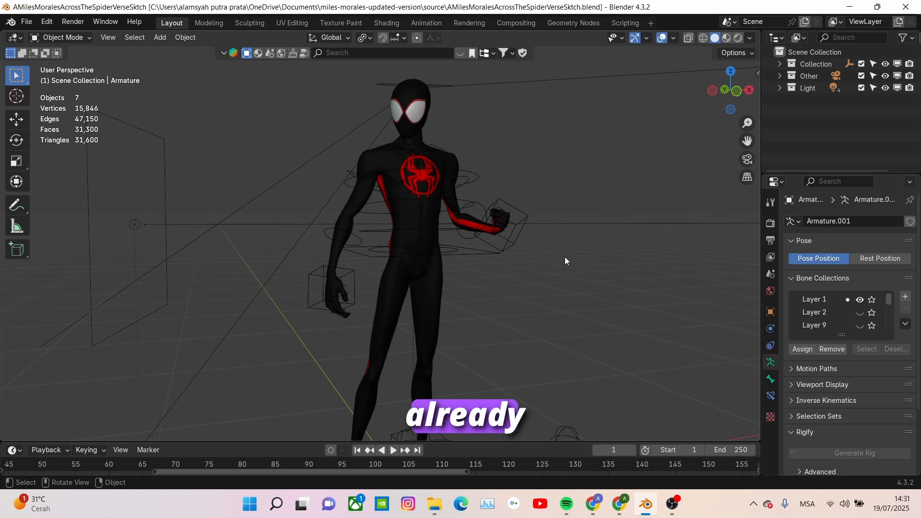
# Step: Switch to Chrome to view the Miles Morales Updated Version model on Sketchfab, and return to Blender
pyautogui.click(617, 508)
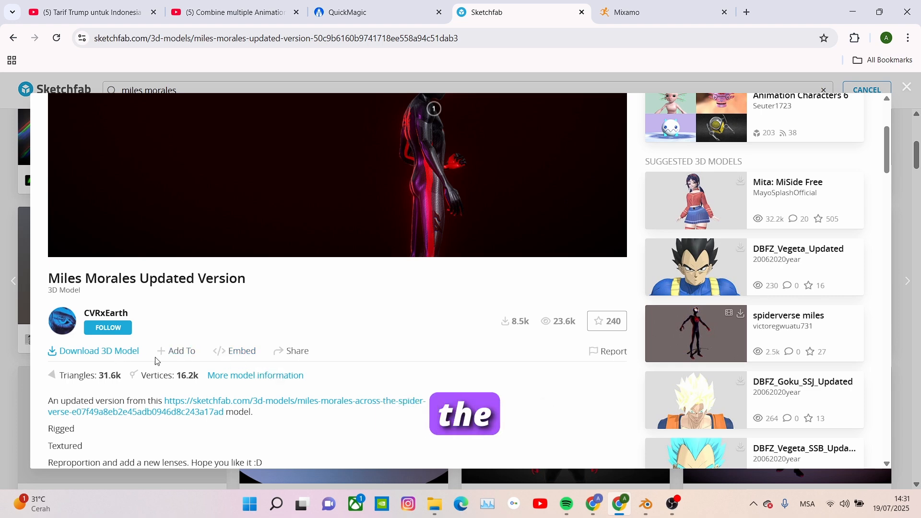
pyautogui.scroll(4, 323, 344)
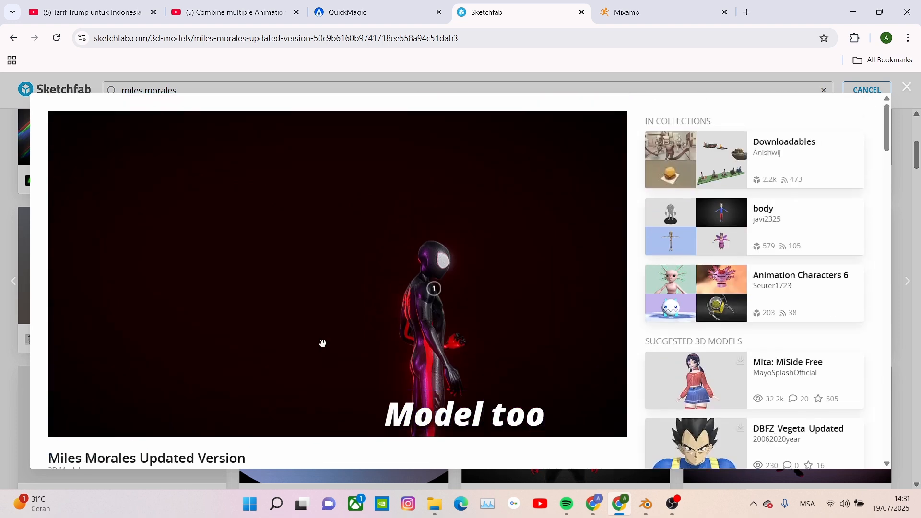
pyautogui.click(646, 503)
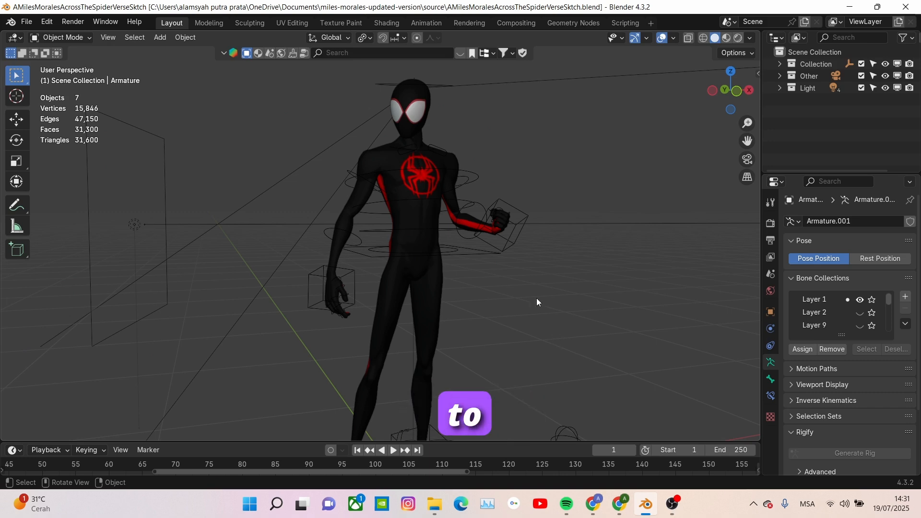
# Step: Delete the armature that controls the Miles Morales character
pyautogui.click(514, 224)
pyautogui.moveTo(524, 257); pyautogui.dragTo(484, 264, button='middle')
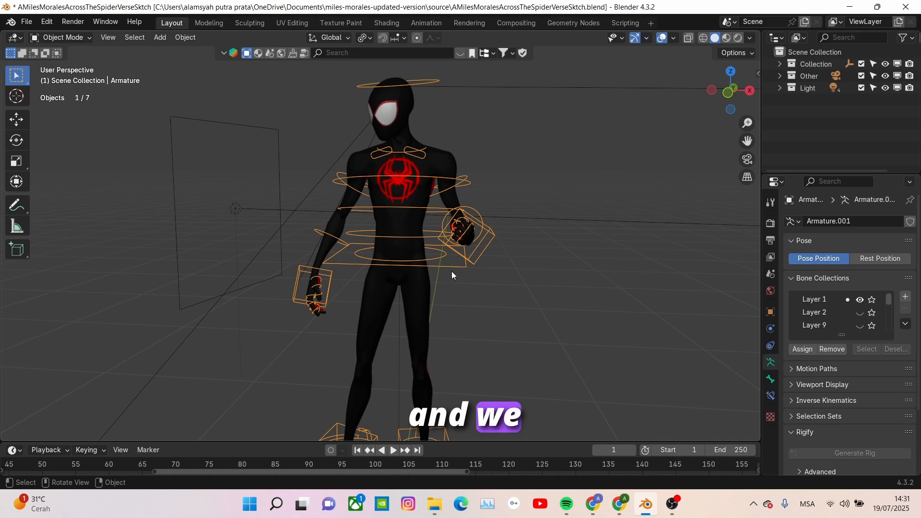
pyautogui.press('Delete')
# Step: Delete the four lights around the character, leaving only its meshes in the viewport
pyautogui.moveTo(457, 287); pyautogui.dragTo(537, 268, button='middle')
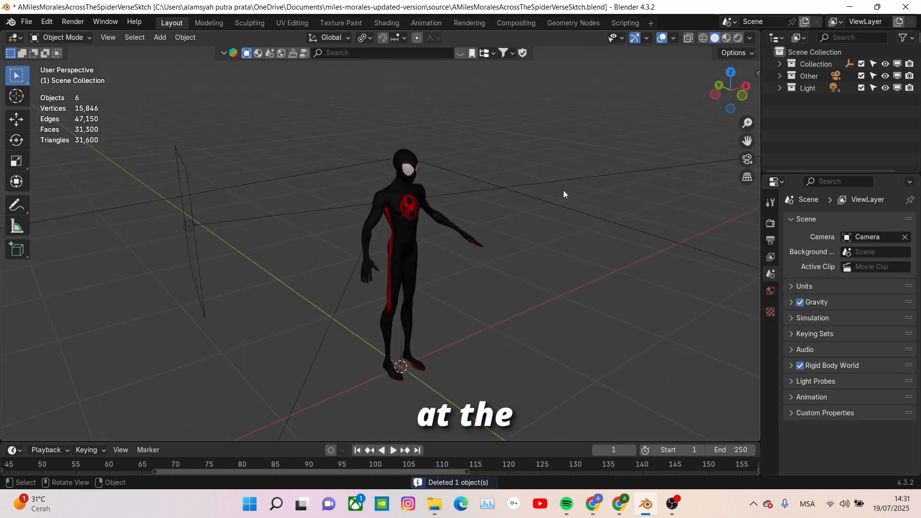
pyautogui.click(573, 212)
pyautogui.press('Delete')
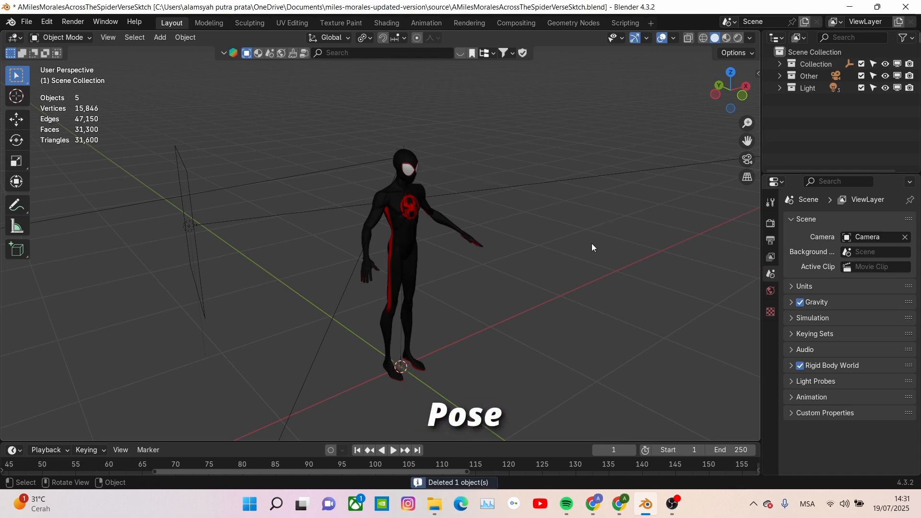
pyautogui.click(581, 172)
pyautogui.press('Delete')
pyautogui.click(331, 321)
pyautogui.press('Delete')
pyautogui.click(301, 176)
pyautogui.press('Delete')
# Step: Select the character's eye lens mesh together with the body mesh and join them into one object
pyautogui.click(403, 243)
pyautogui.scroll(-4, 633, 295)
pyautogui.moveTo(522, 312); pyautogui.dragTo(343, 268, button='middle')
pyautogui.click(833, 76)
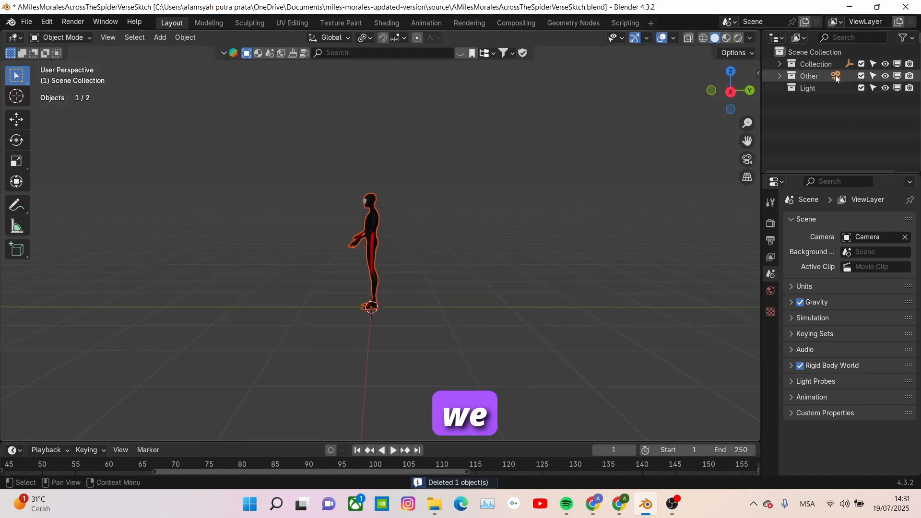
pyautogui.moveTo(631, 197); pyautogui.dragTo(512, 288, button='middle')
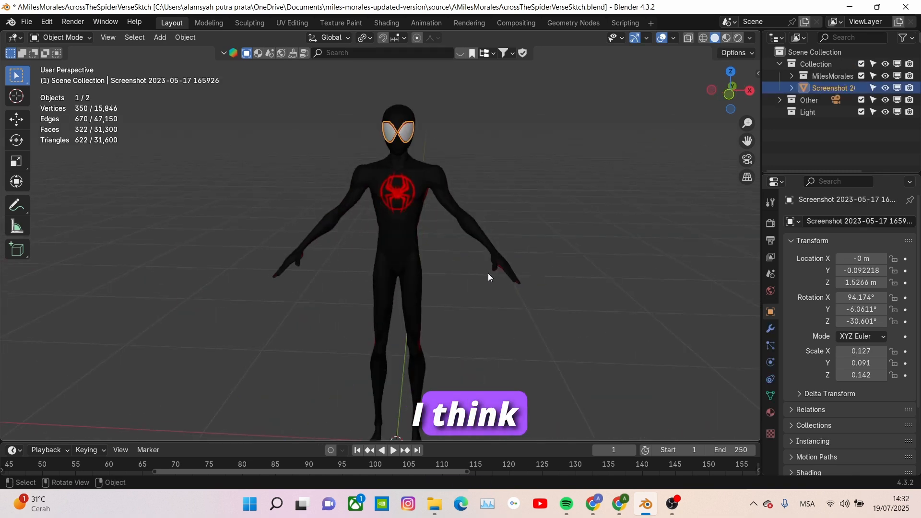
pyautogui.moveTo(488, 273); pyautogui.dragTo(410, 188, button='middle')
pyautogui.keyDown('shift'); pyautogui.click(408, 192); pyautogui.keyUp('shift')
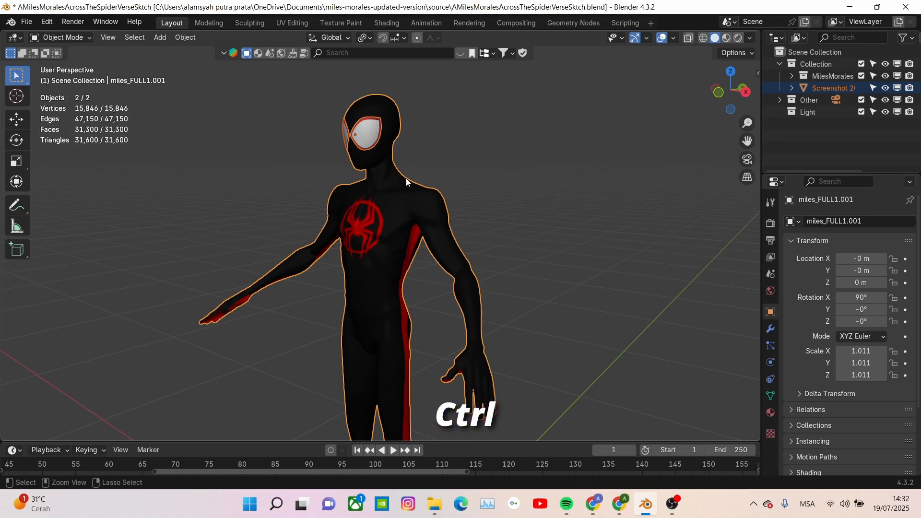
pyautogui.hotkey('ctrl', 'j')
# Step: Switch the viewport to Material Preview shading to show the character's textures from the front
pyautogui.scroll(3, 419, 189)
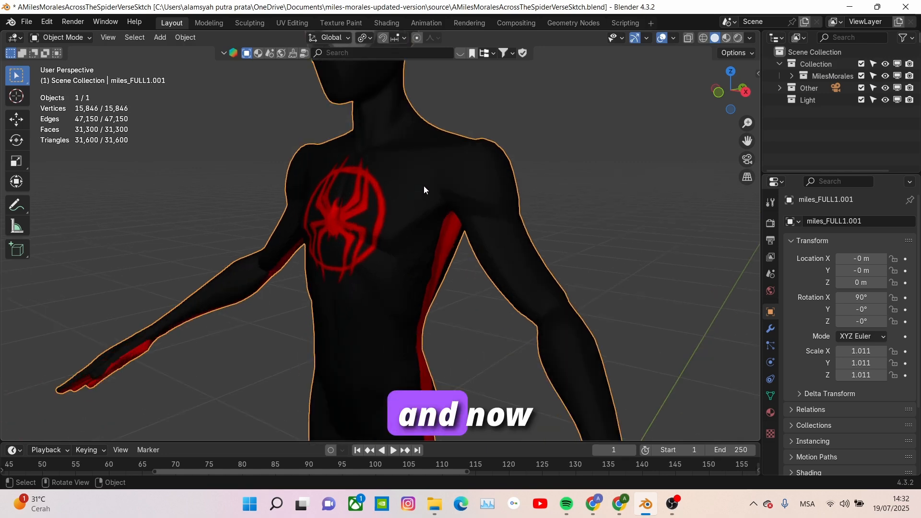
pyautogui.click(726, 40)
pyautogui.moveTo(564, 155)
pyautogui.mouseDown(button='middle')
pyautogui.moveTo(606, 164)
pyautogui.moveTo(470, 198)
pyautogui.moveTo(505, 201)
pyautogui.mouseUp(button='middle')
pyautogui.scroll(-1, 574, 157)
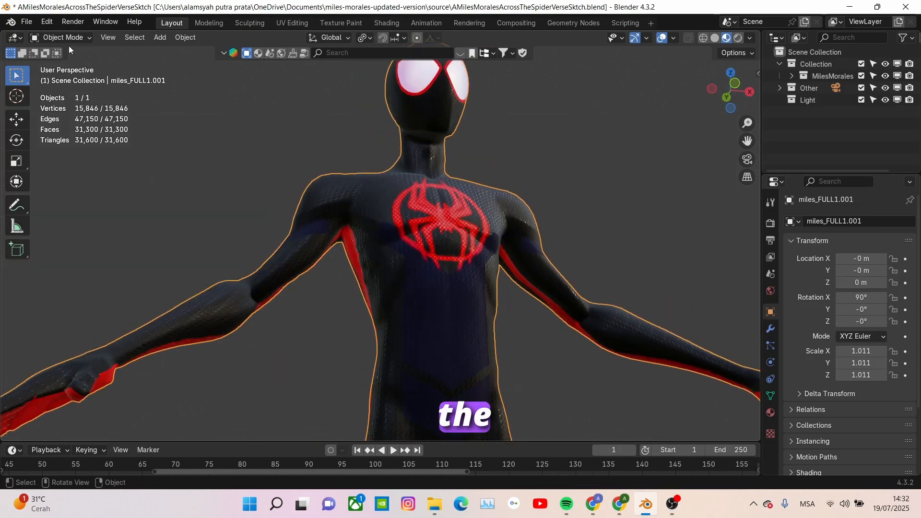
# Step: Export the character as AMilesMoralesAcrossTheSpiderVerseSktch.fbx into the Documents/Spiderman folder, with path mode set to Copy and textures embedded
pyautogui.click(26, 22)
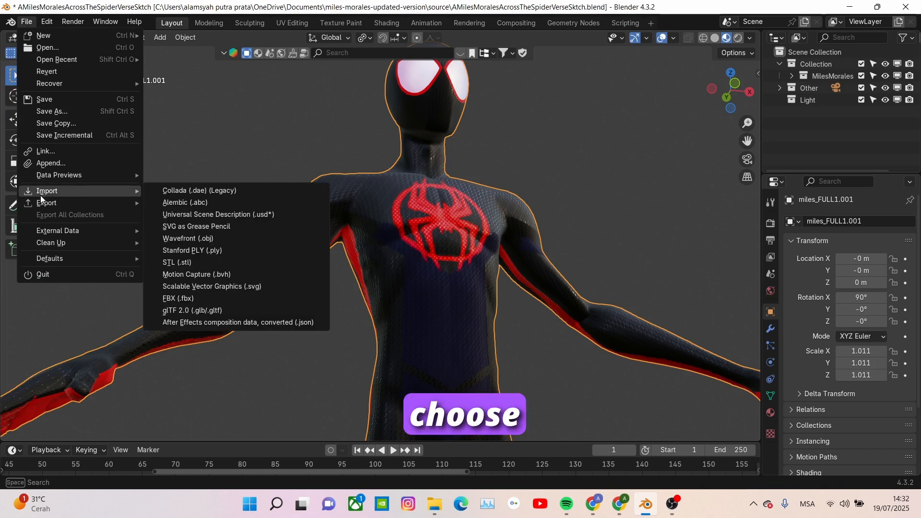
pyautogui.moveTo(45, 205)
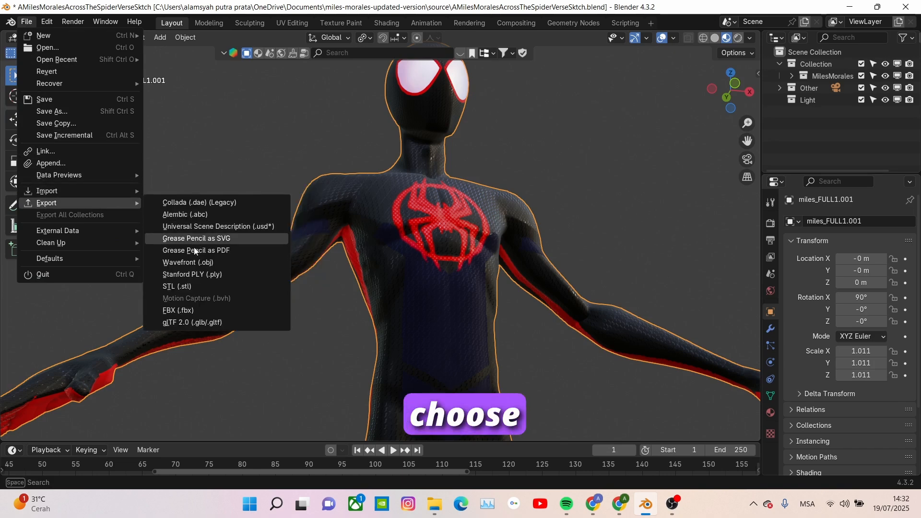
pyautogui.click(191, 311)
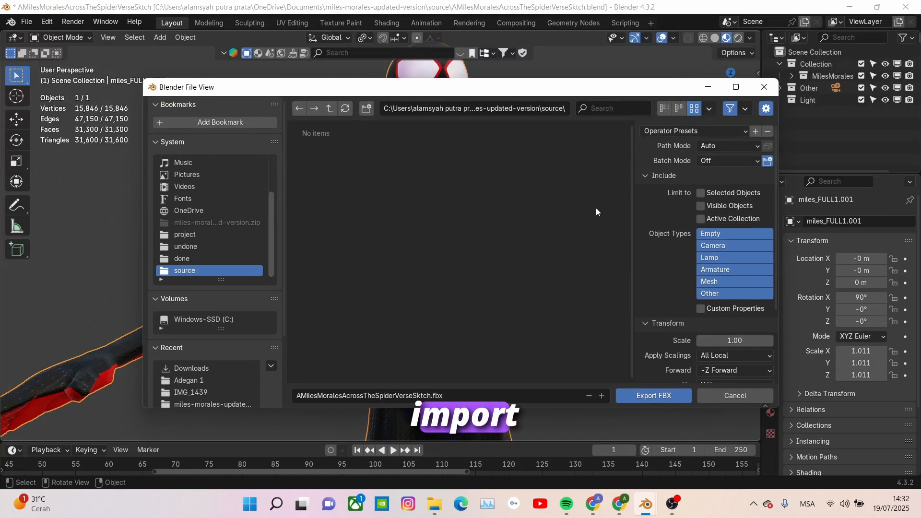
pyautogui.click(738, 132)
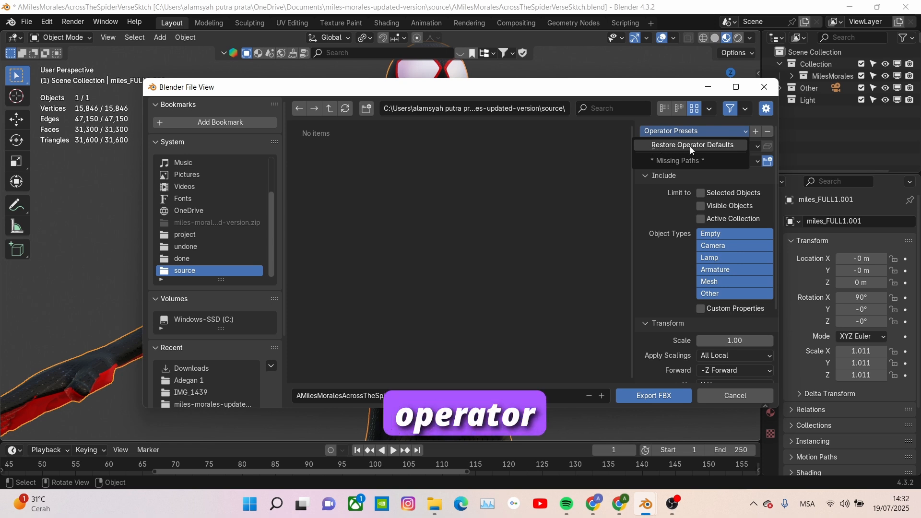
pyautogui.click(691, 145)
pyautogui.click(726, 146)
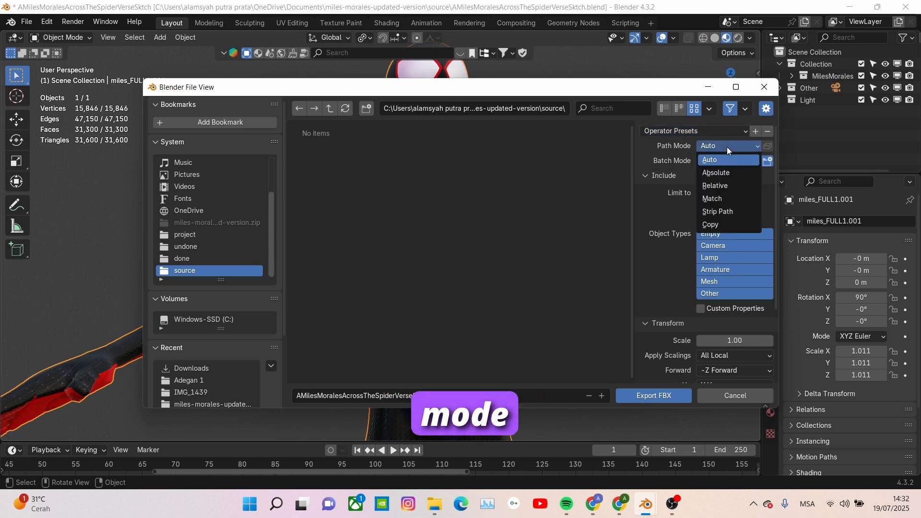
pyautogui.click(711, 225)
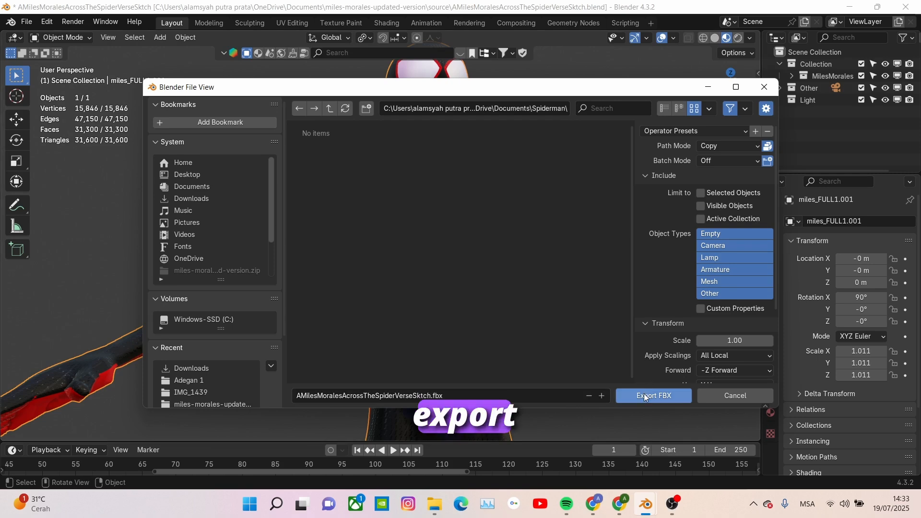
pyautogui.click(644, 395)
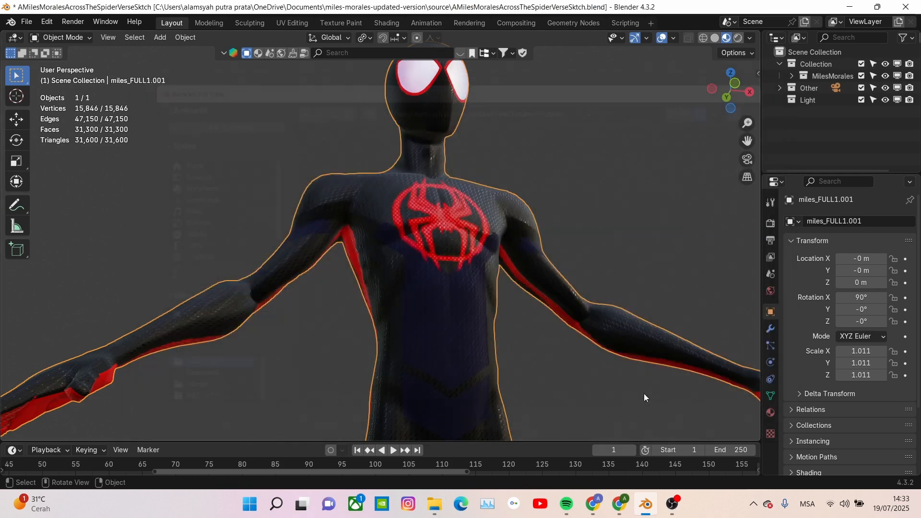
# Step: Switch to Mixamo in the browser and upload AMilesMoralesAcrossTheSpiderVerseSktch.fbx from the Documents/Spiderman folder as a new character
pyautogui.moveTo(623, 517)
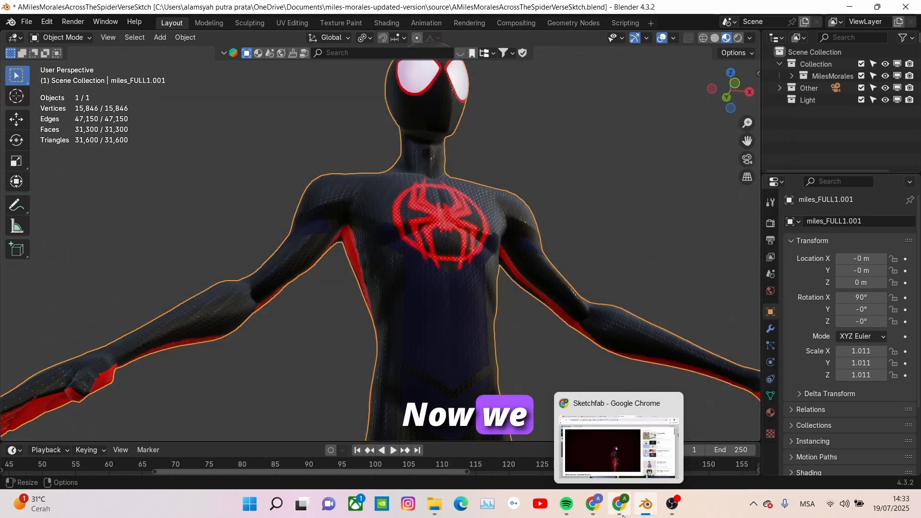
pyautogui.click(623, 516)
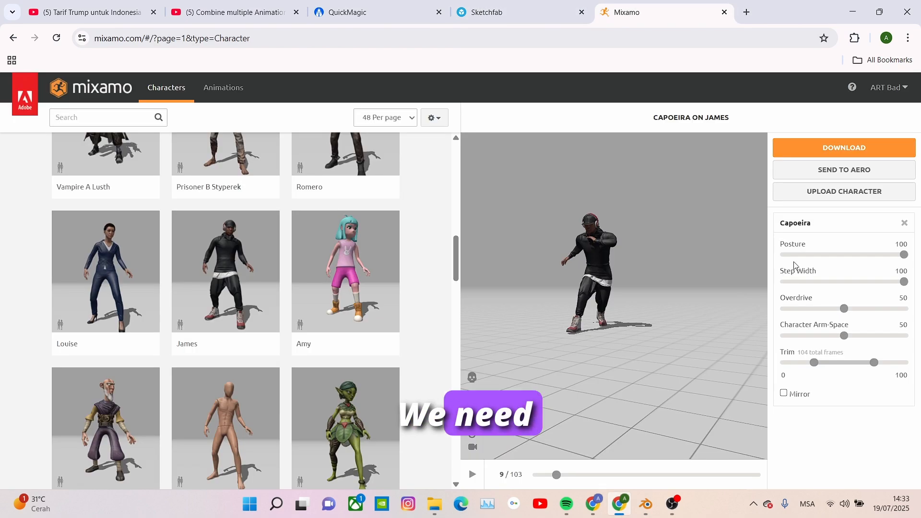
pyautogui.click(800, 196)
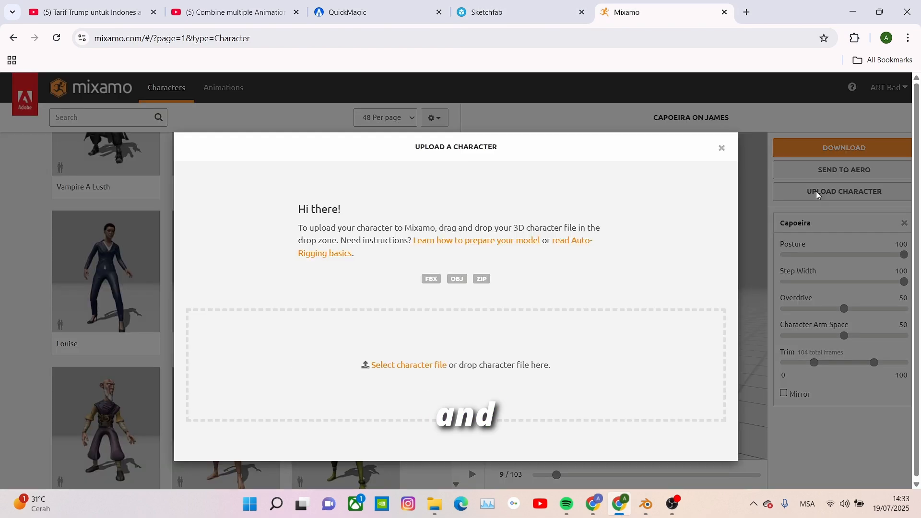
pyautogui.click(398, 365)
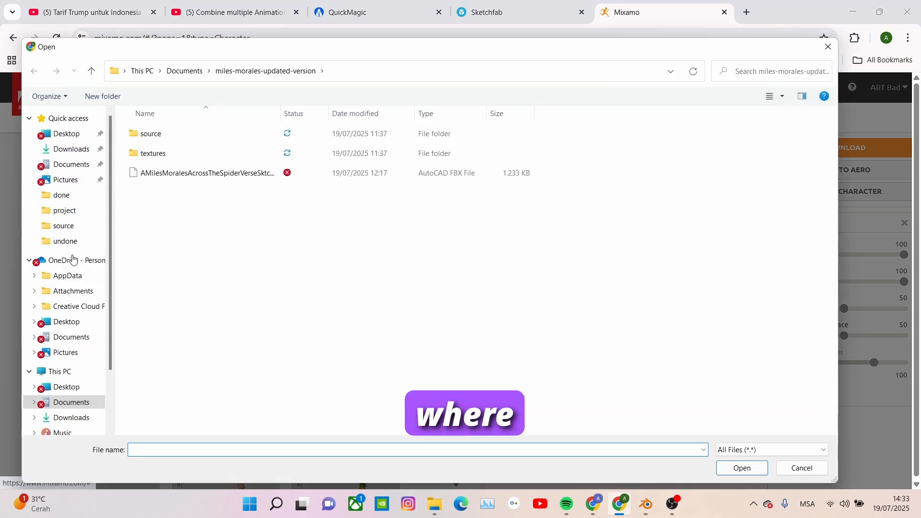
pyautogui.click(72, 337)
pyautogui.doubleClick(204, 163)
pyautogui.click(207, 134)
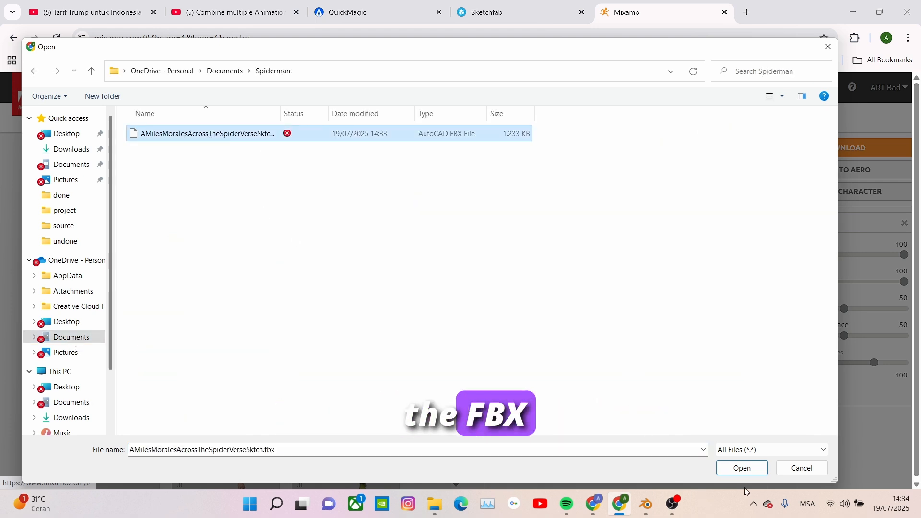
pyautogui.click(742, 468)
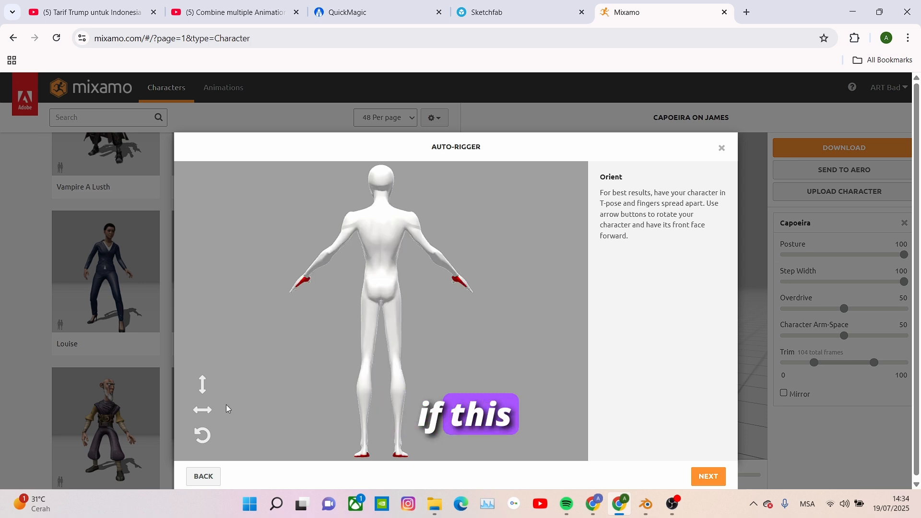
# Step: Rotate the uploaded character on the Y axis until it faces forward and accept the orientation in the Auto-Rigger
pyautogui.click(202, 409)
pyautogui.click(201, 409)
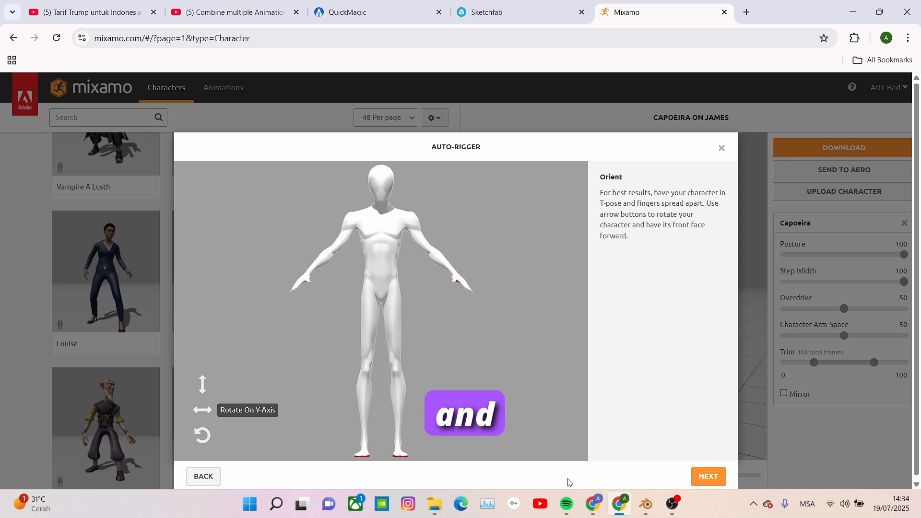
pyautogui.click(703, 479)
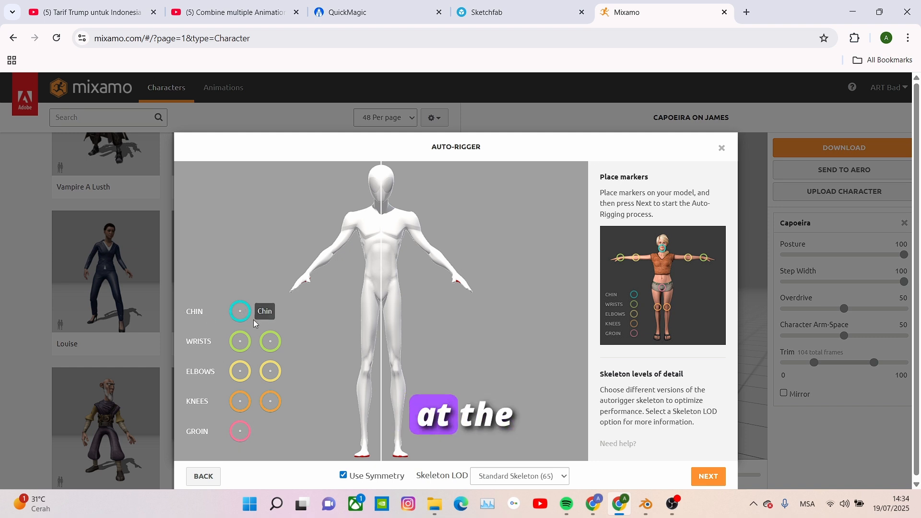
# Step: Place the chin, wrist, elbow, knee and groin markers symmetrically on the body and complete auto-rigging with Standard Skeleton (65)
pyautogui.moveTo(242, 316)
pyautogui.mouseDown()
pyautogui.moveTo(314, 282)
pyautogui.moveTo(383, 205)
pyautogui.mouseUp()
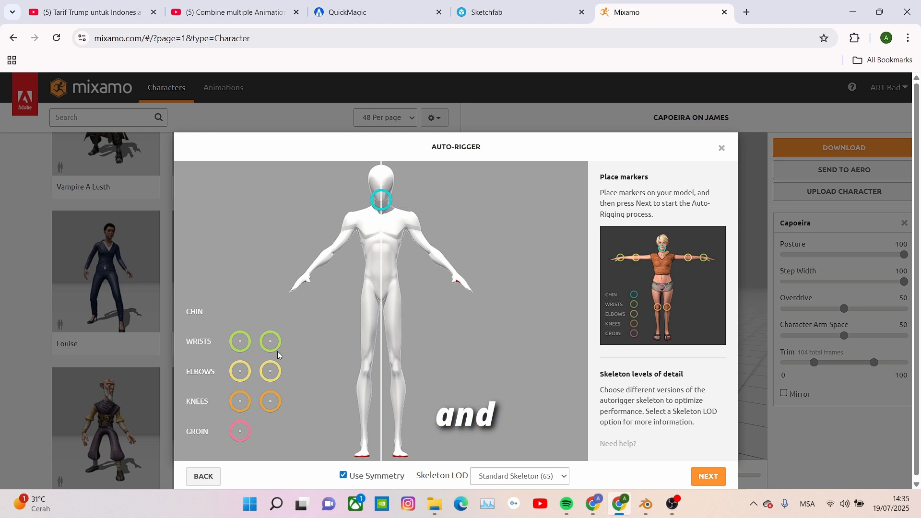
pyautogui.moveTo(270, 341)
pyautogui.mouseDown()
pyautogui.moveTo(453, 320)
pyautogui.moveTo(422, 265)
pyautogui.moveTo(421, 225)
pyautogui.mouseUp()
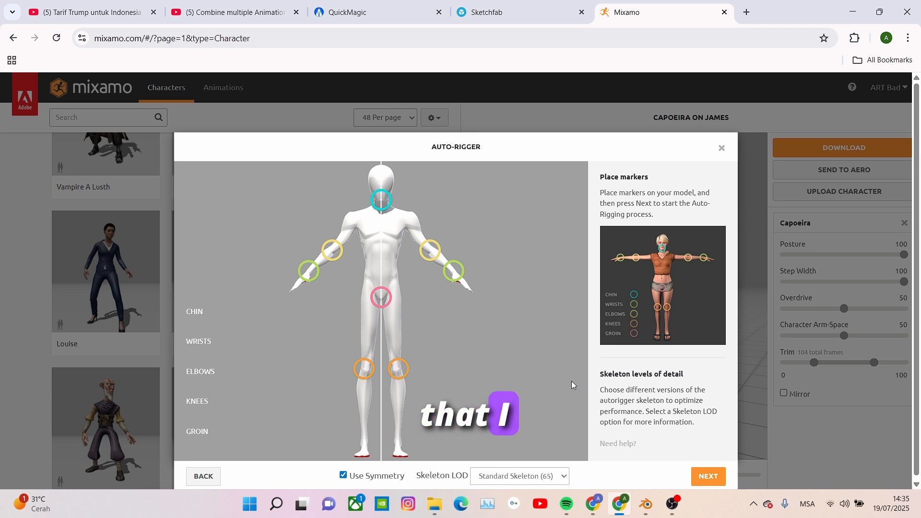
pyautogui.click(710, 477)
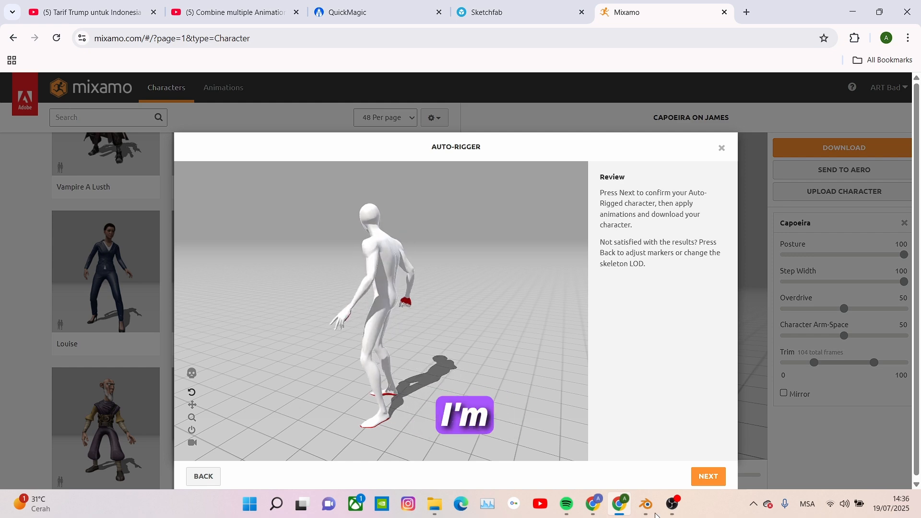
pyautogui.click(713, 481)
pyautogui.click(705, 475)
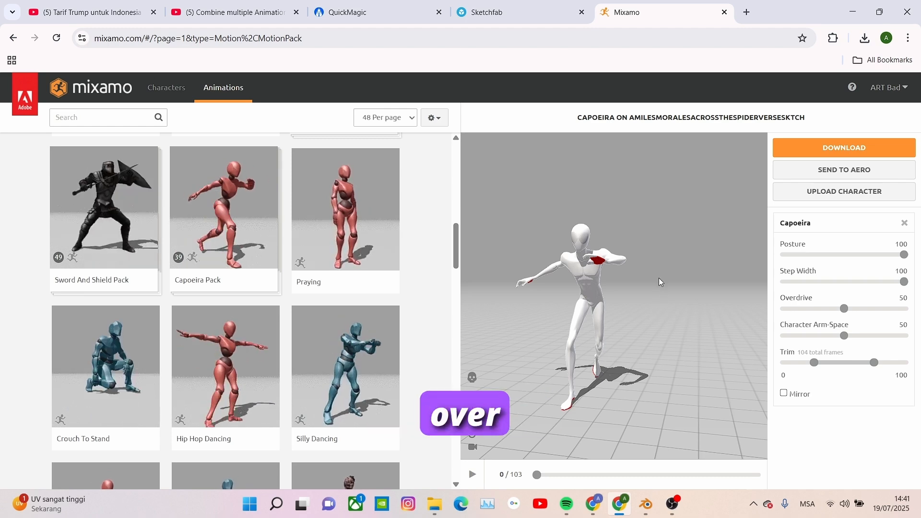
# Step: Preview the Silly Dancing and Hip Hop Dancing animations on the rigged character
pyautogui.click(367, 352)
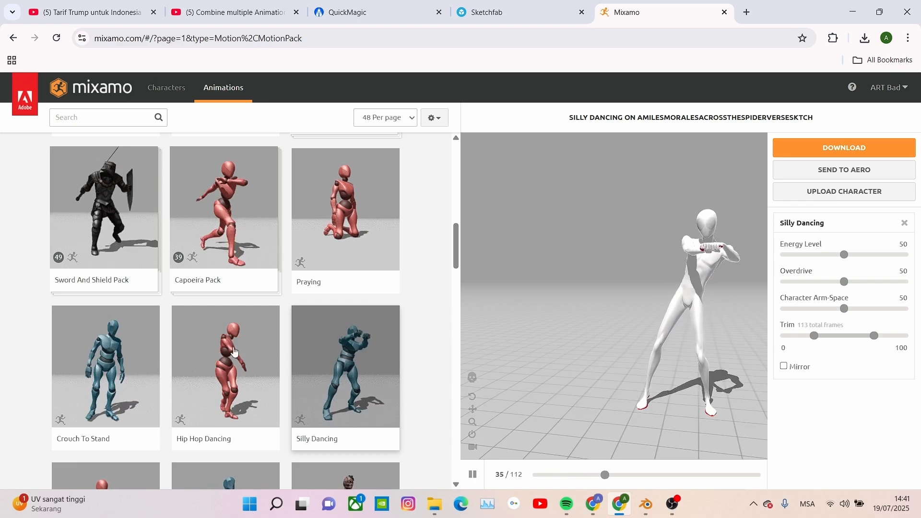
pyautogui.click(221, 352)
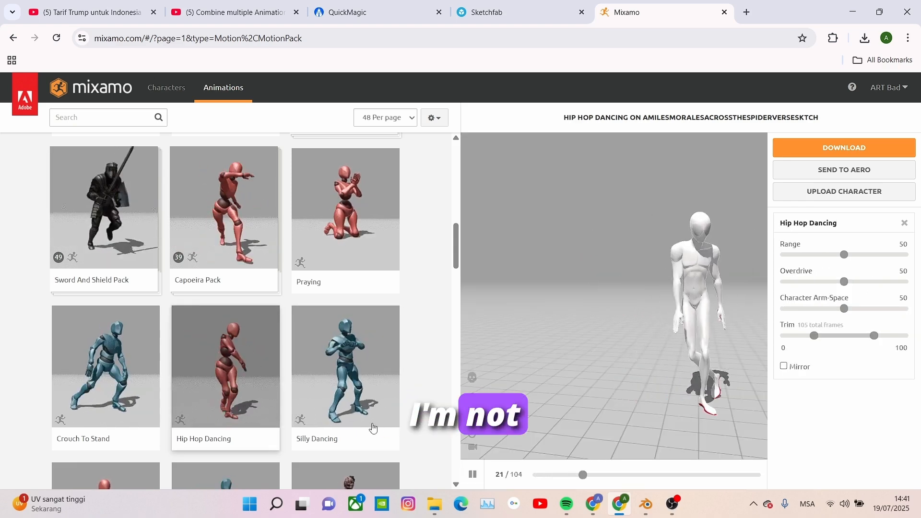
pyautogui.click(472, 475)
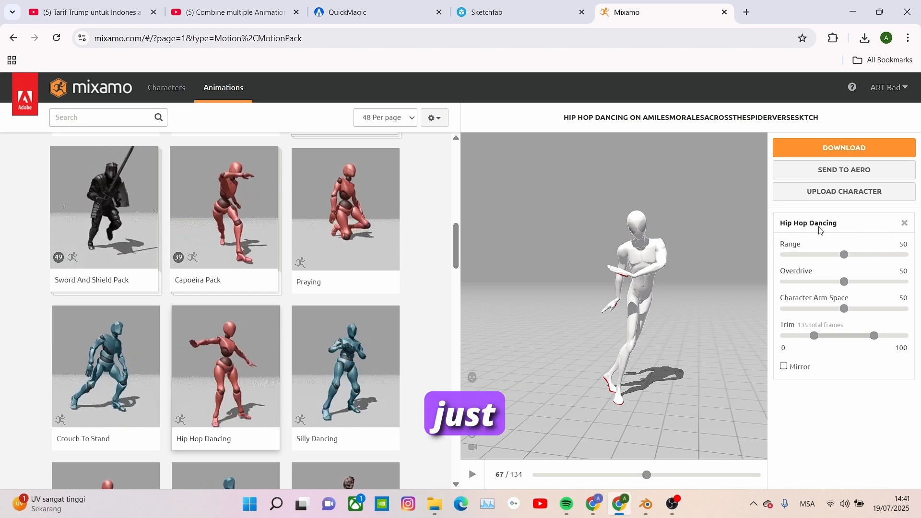
# Step: Remove the animation from the rigged character and download it as FBX Binary (.fbx) in T-pose
pyautogui.click(904, 224)
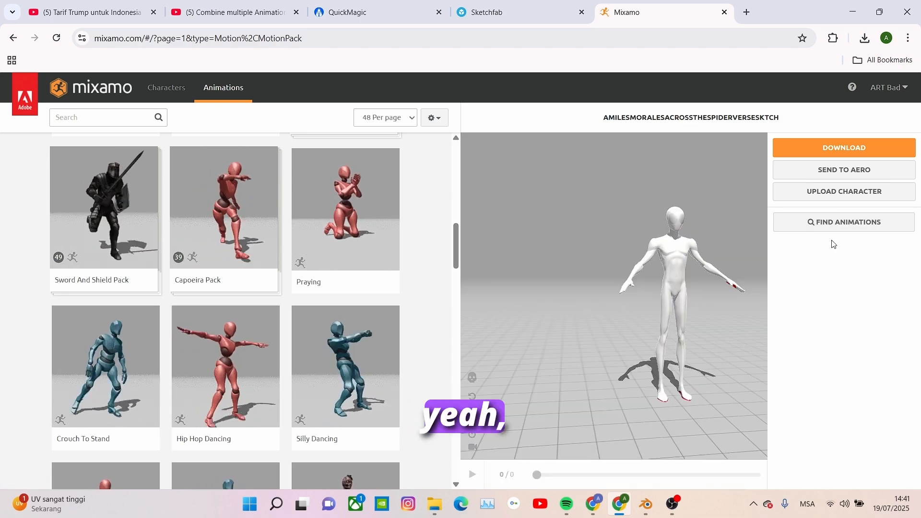
pyautogui.click(845, 152)
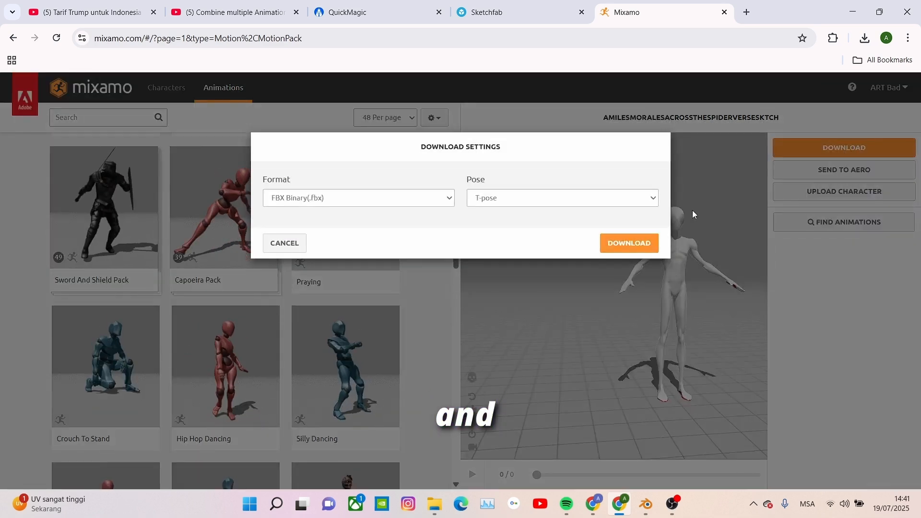
pyautogui.click(532, 201)
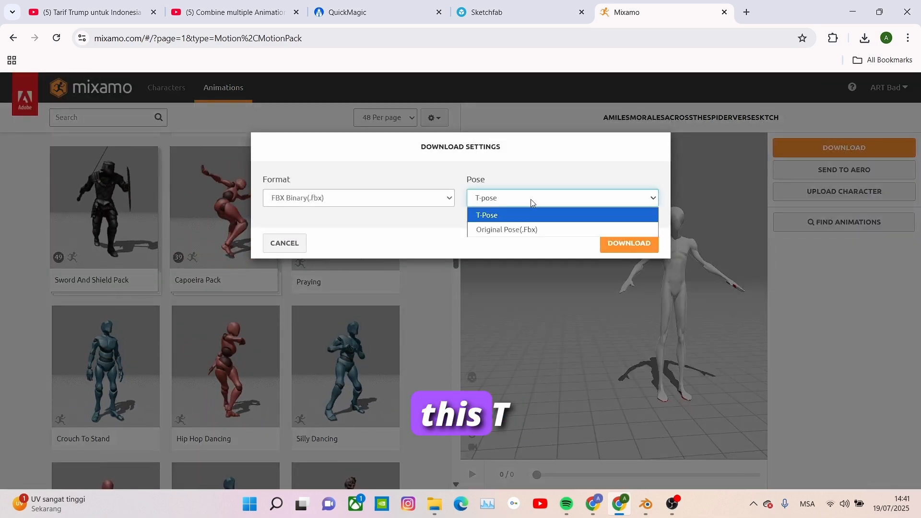
pyautogui.click(573, 180)
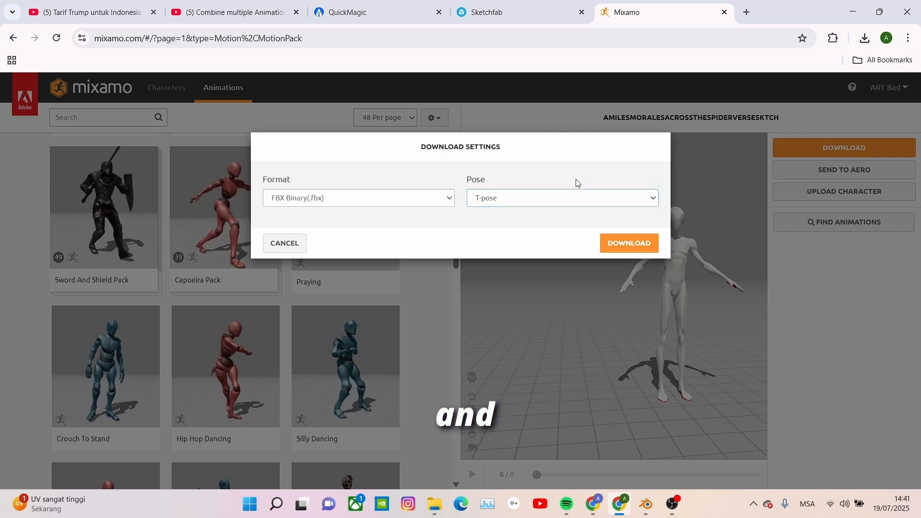
pyautogui.click(627, 246)
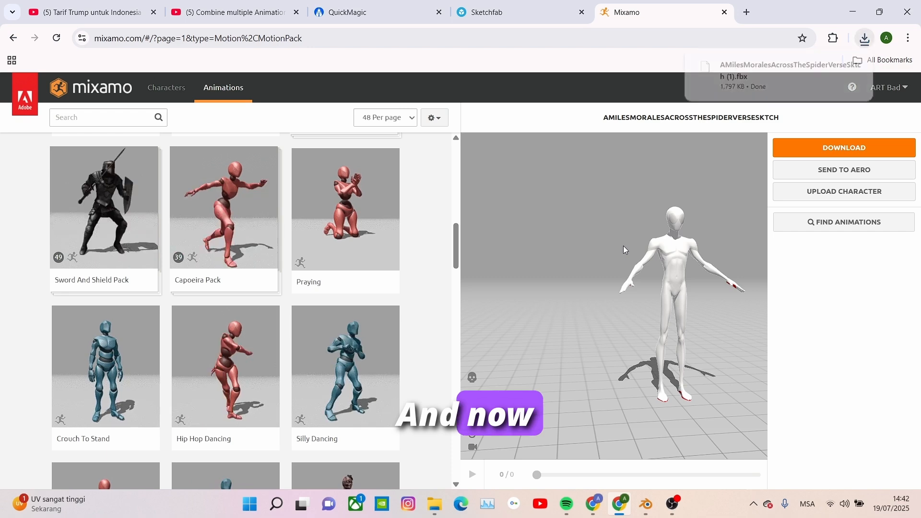
# Step: Show the downloaded character FBX in its Downloads folder
pyautogui.moveTo(814, 80)
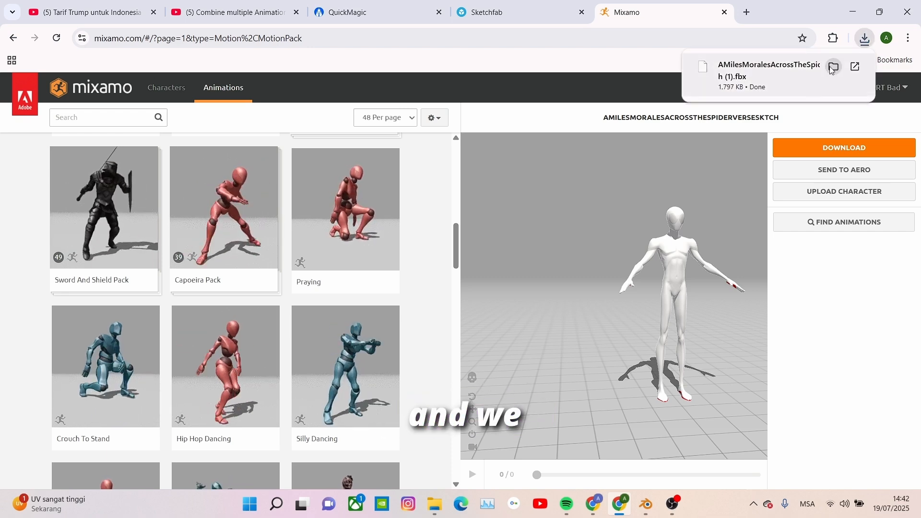
pyautogui.click(833, 67)
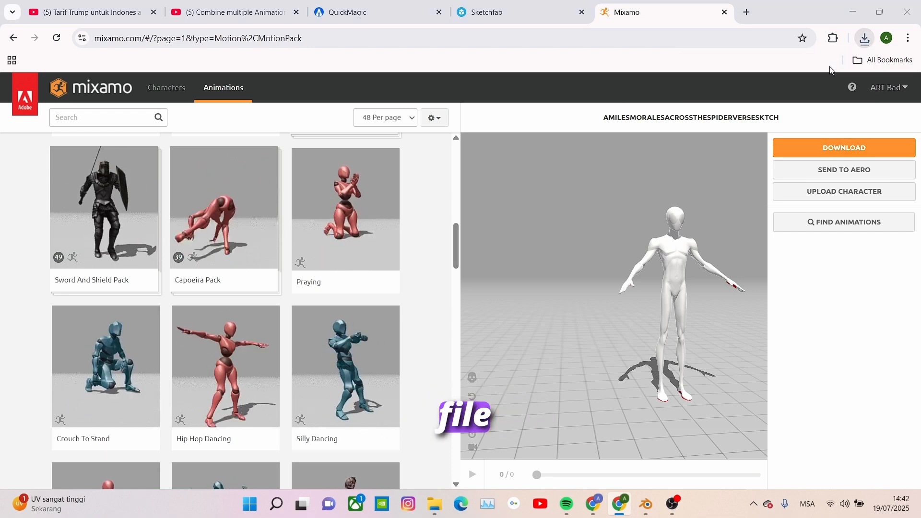
pyautogui.click(481, 55)
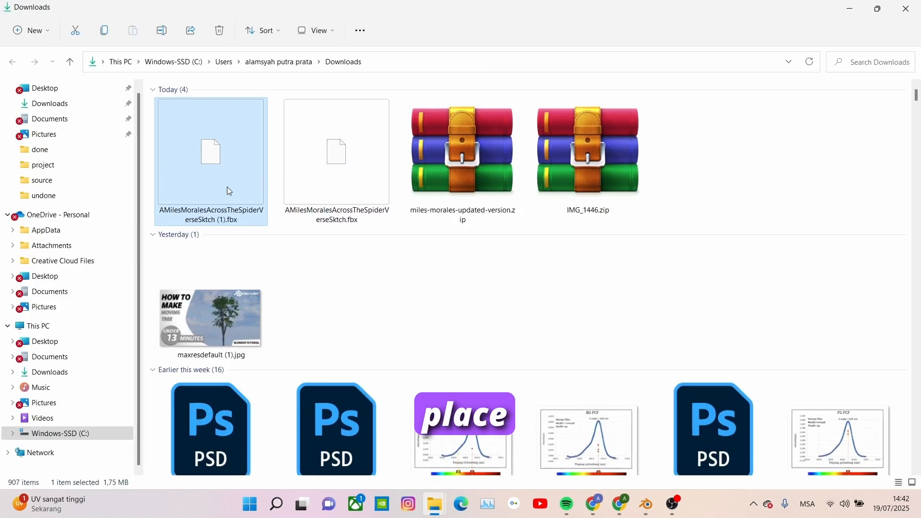
# Step: Switch to Blender and import the rigged character file AMilesMoralesAcrossTheSpiderVerseSktch (1).fbx from the Downloads folder
pyautogui.click(646, 509)
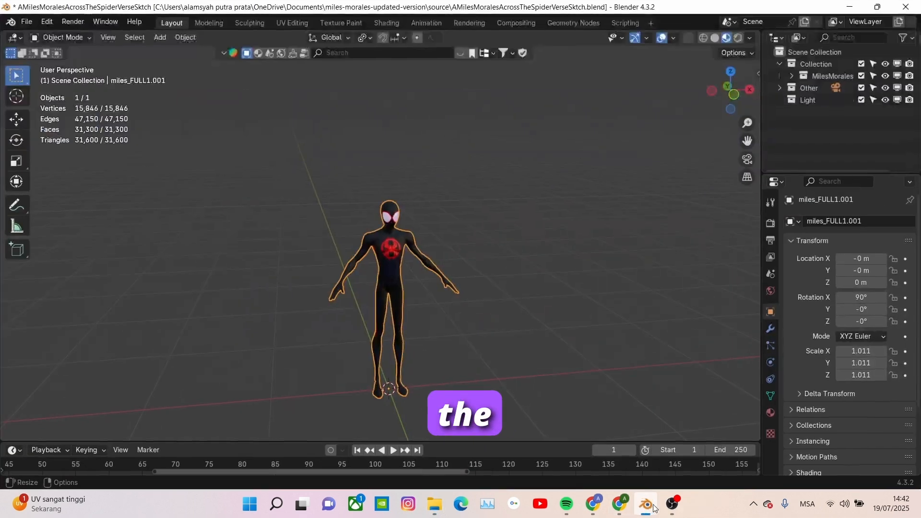
pyautogui.moveTo(550, 312); pyautogui.dragTo(329, 147, button='middle')
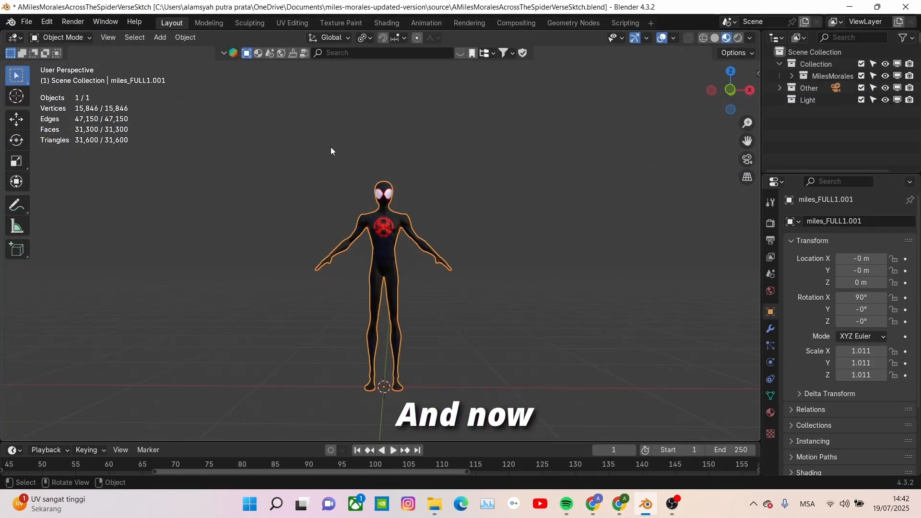
pyautogui.click(26, 21)
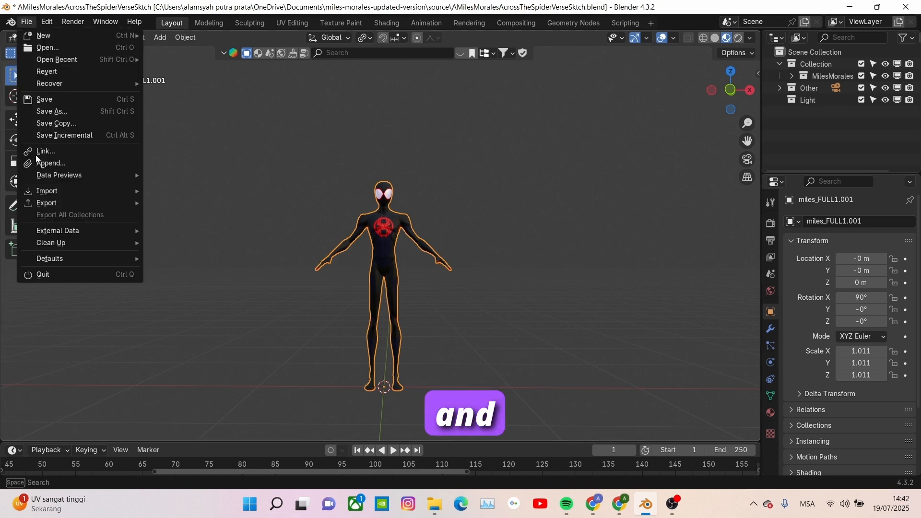
pyautogui.moveTo(50, 198)
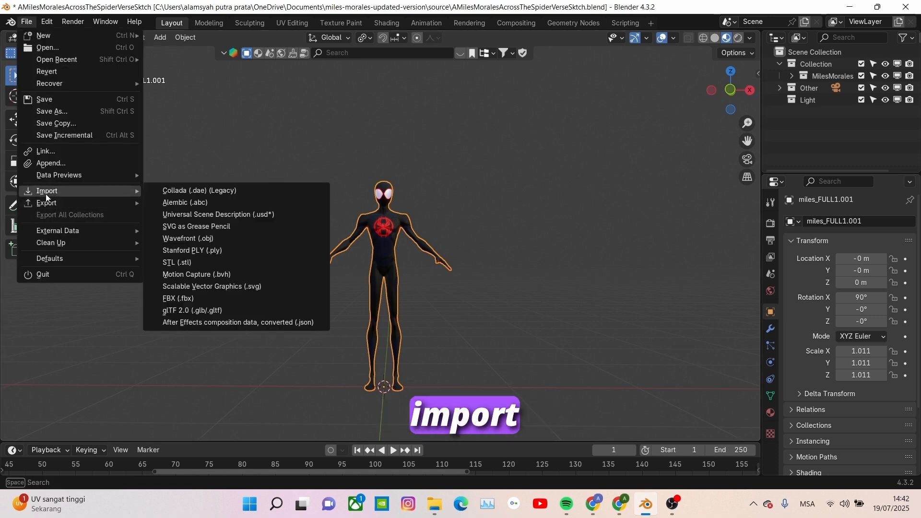
pyautogui.click(186, 297)
pyautogui.click(213, 274)
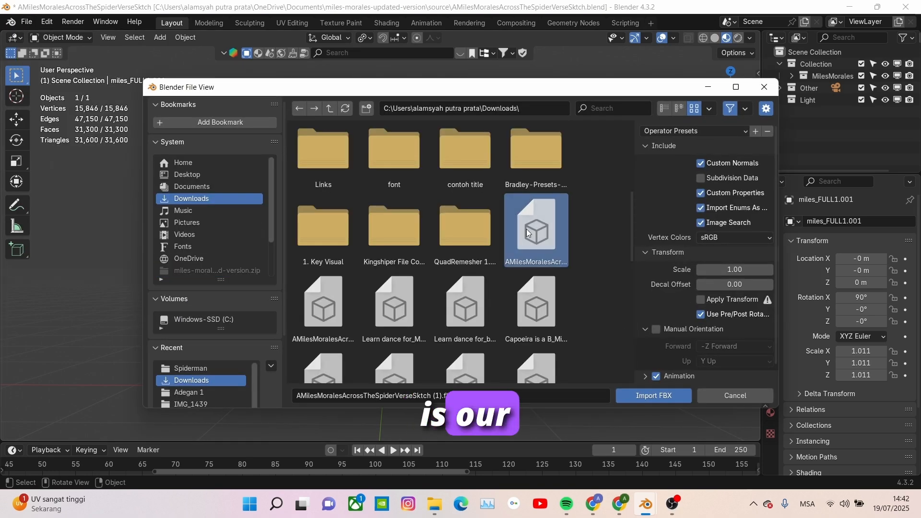
pyautogui.click(654, 396)
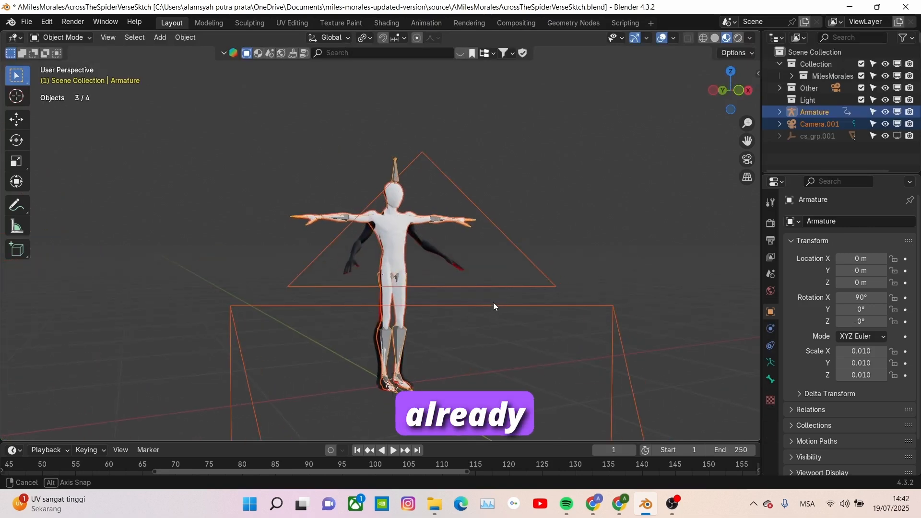
# Step: Move the imported armature and its objects about 1.19 m along the X axis, beside the original character
pyautogui.scroll(5, 488, 297)
pyautogui.moveTo(463, 299); pyautogui.dragTo(424, 307, button='middle')
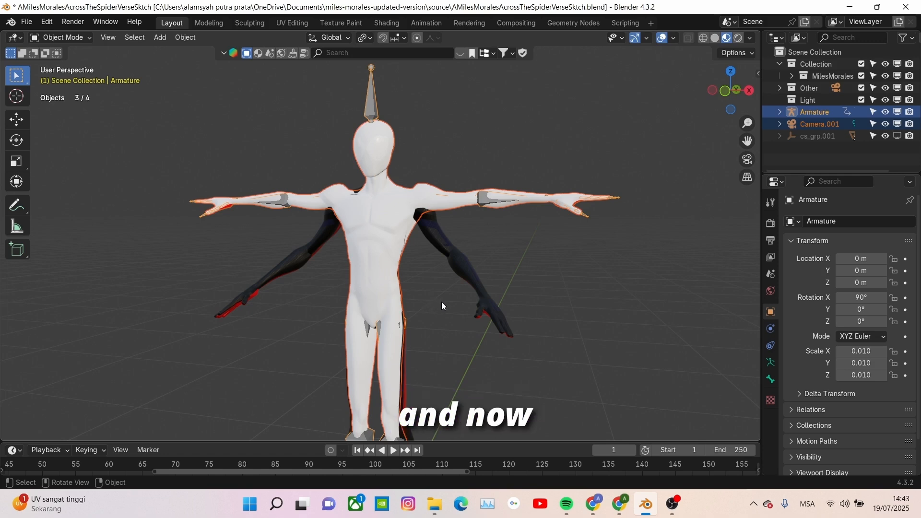
pyautogui.scroll(-3, 442, 302)
pyautogui.moveTo(441, 304)
pyautogui.keyDown('shift'); pyautogui.mouseDown(button='middle')
pyautogui.moveTo(429, 278)
pyautogui.moveTo(446, 301)
pyautogui.mouseUp(button='middle'); pyautogui.keyUp('shift')
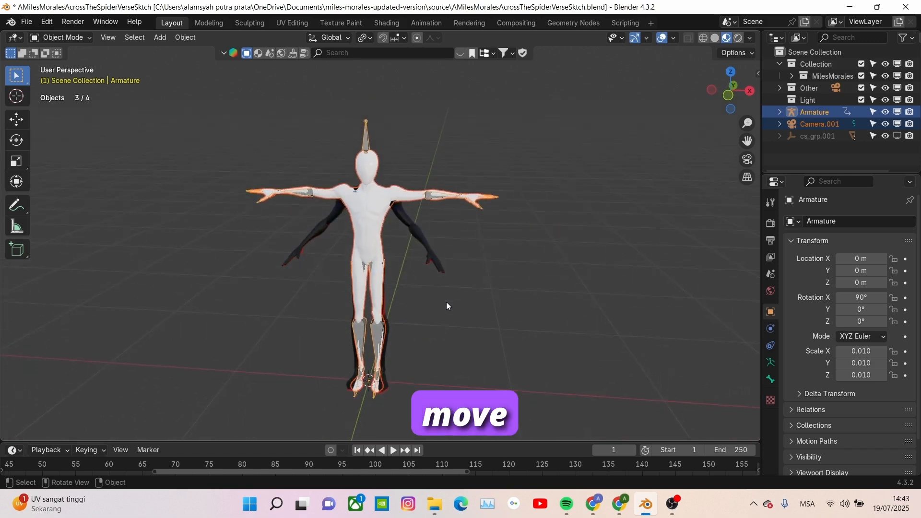
pyautogui.press('g')
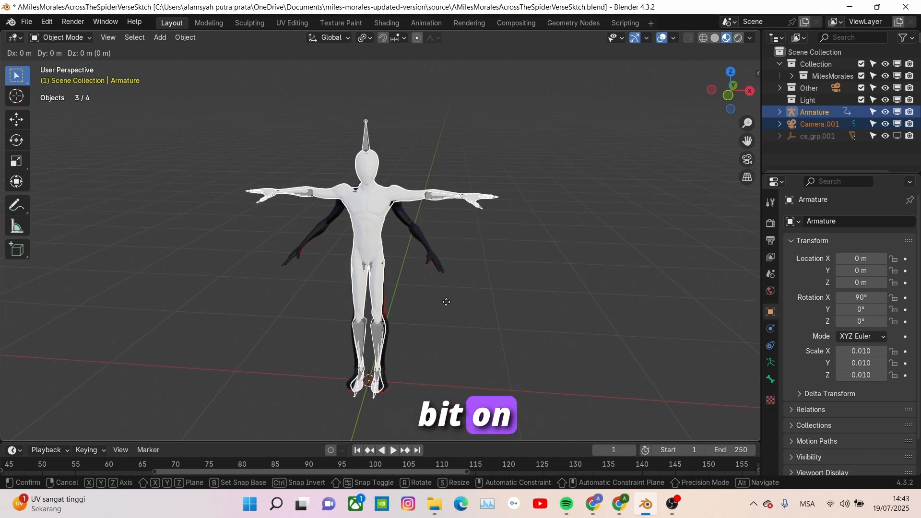
pyautogui.press('x')
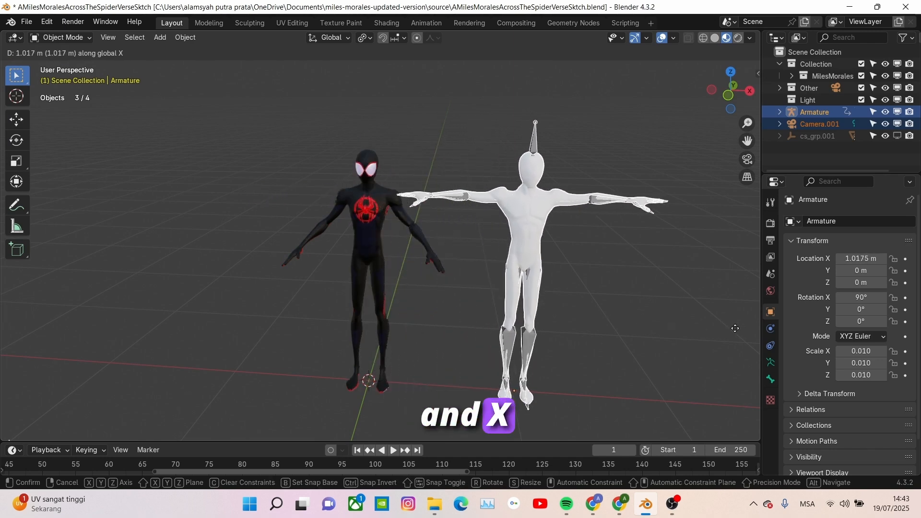
pyautogui.click(4, 329)
# Step: Delete the extra camera that came in with the imported FBX
pyautogui.moveTo(243, 289); pyautogui.dragTo(205, 273, button='middle')
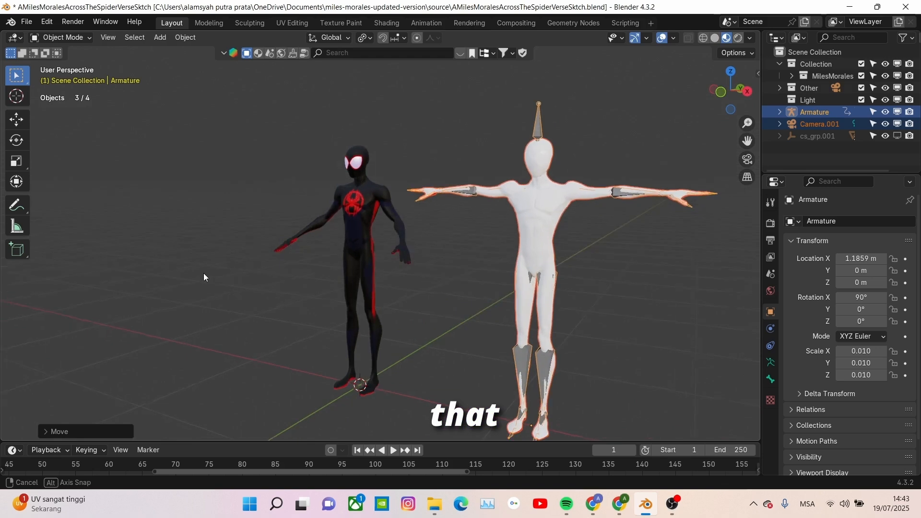
pyautogui.scroll(1, 286, 291)
pyautogui.keyDown('shift'); pyautogui.moveTo(287, 290); pyautogui.dragTo(231, 244, button='middle'); pyautogui.keyUp('shift')
pyautogui.scroll(-6, 235, 248)
pyautogui.scroll(-1, 234, 247)
pyautogui.moveTo(178, 217); pyautogui.dragTo(246, 300)
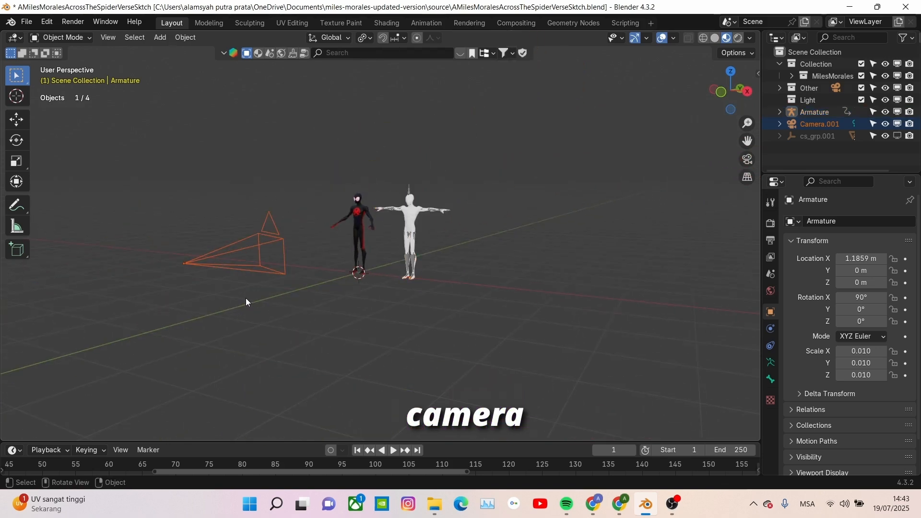
pyautogui.press('Delete')
# Step: Reassign the imported mesh's materials: HEAD in the first slot, HEAD.003 in the third and Eyes in the fourth
pyautogui.scroll(6, 384, 283)
pyautogui.moveTo(293, 284); pyautogui.dragTo(387, 298, button='middle')
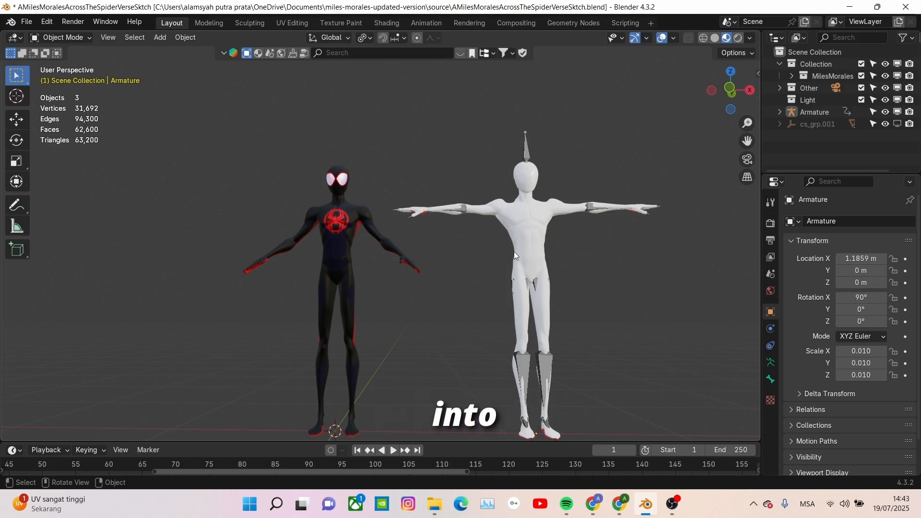
pyautogui.scroll(2, 580, 382)
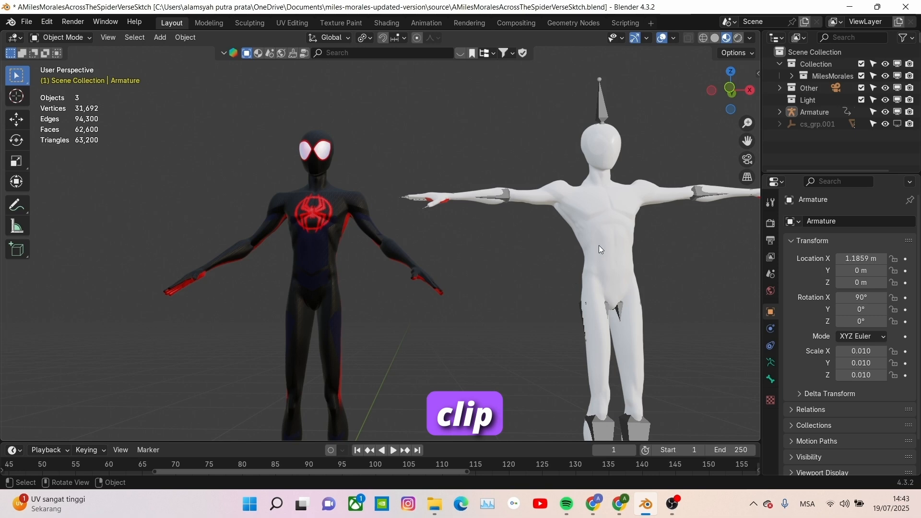
pyautogui.click(595, 244)
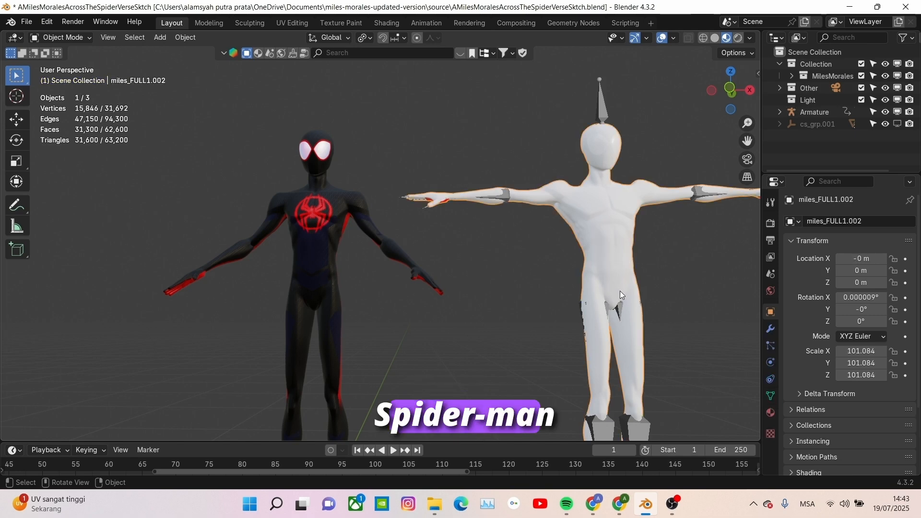
pyautogui.click(770, 413)
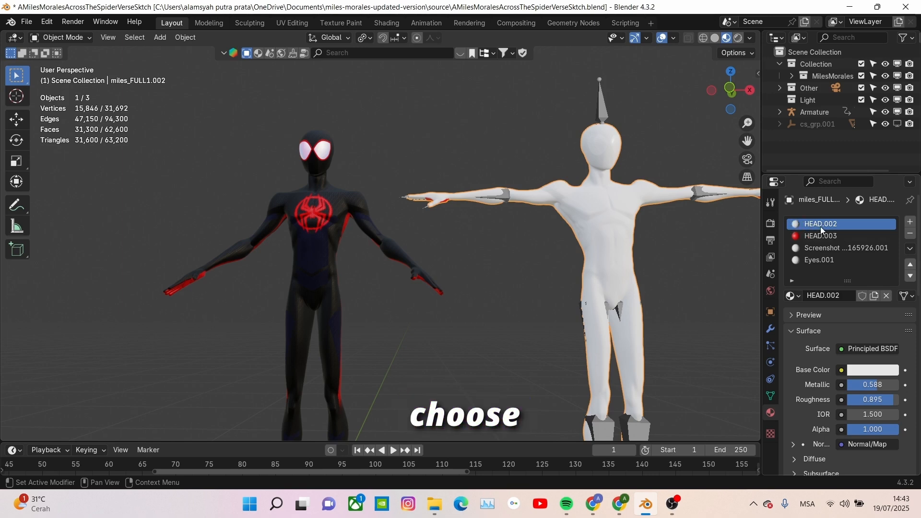
pyautogui.click(794, 296)
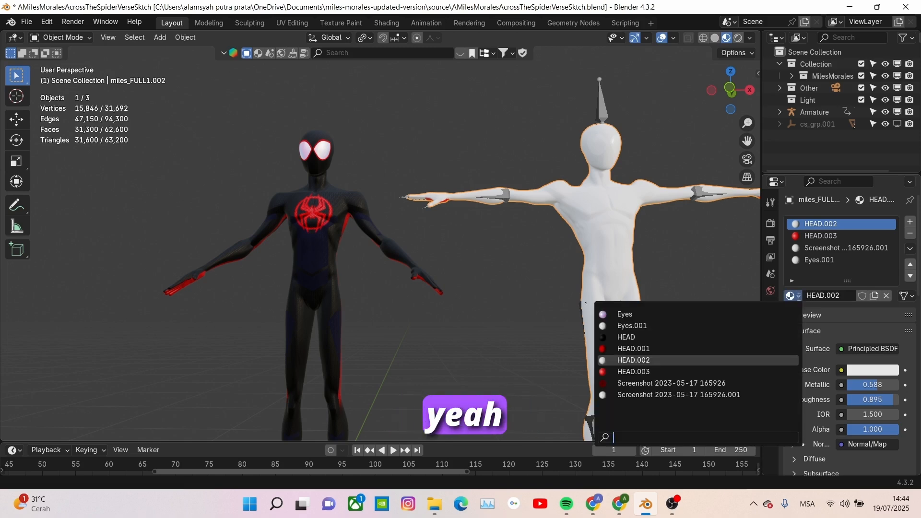
pyautogui.click(619, 338)
pyautogui.moveTo(638, 329)
pyautogui.mouseDown(button='middle')
pyautogui.moveTo(629, 315)
pyautogui.moveTo(628, 329)
pyautogui.mouseUp(button='middle')
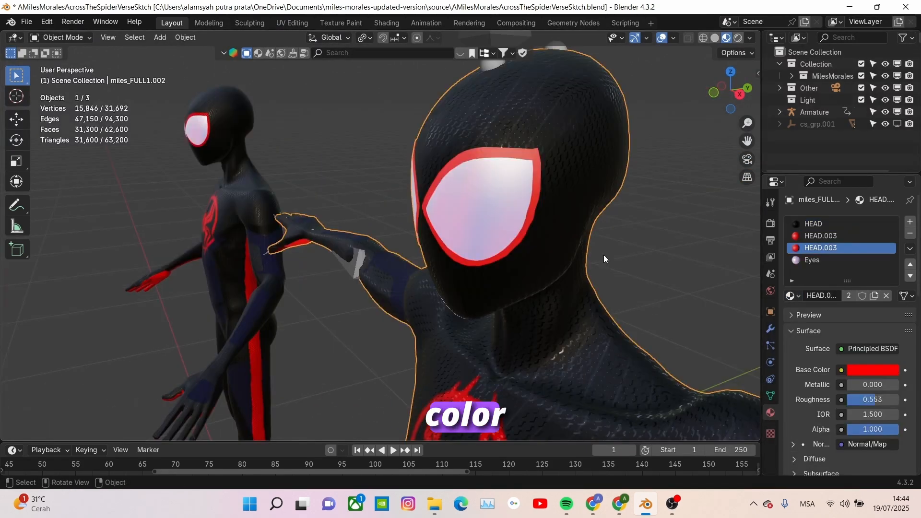
pyautogui.scroll(-5, 603, 255)
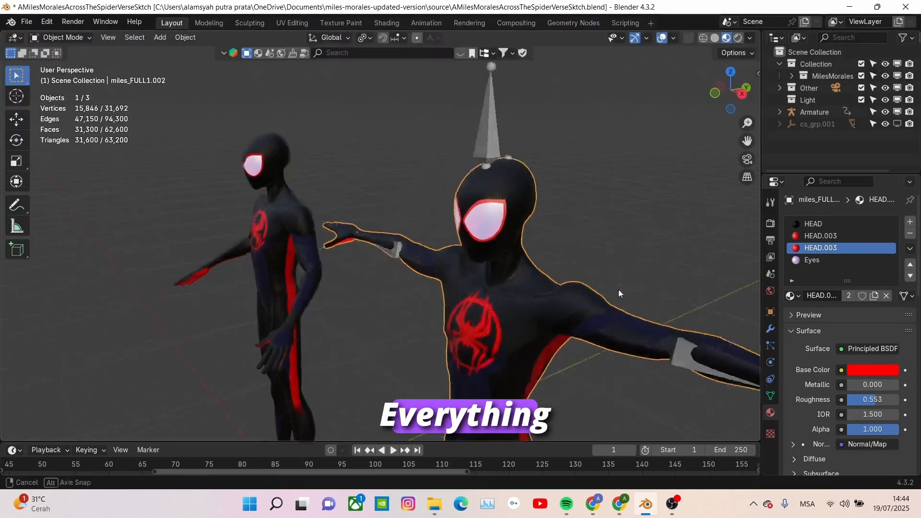
pyautogui.moveTo(618, 289); pyautogui.dragTo(605, 311, button='middle')
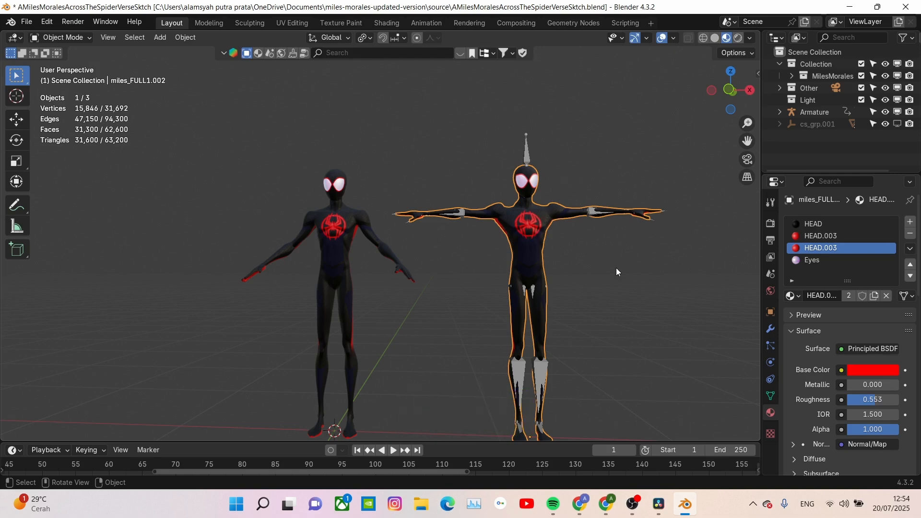
# Step: Remove the Armature modifier from the imported T-pose mesh and delete its armature
pyautogui.click(771, 328)
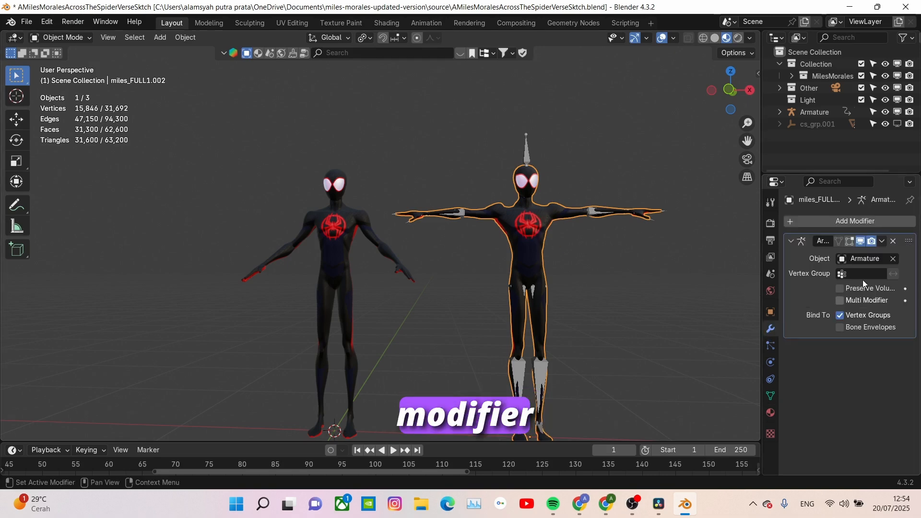
pyautogui.click(885, 240)
pyautogui.click(857, 254)
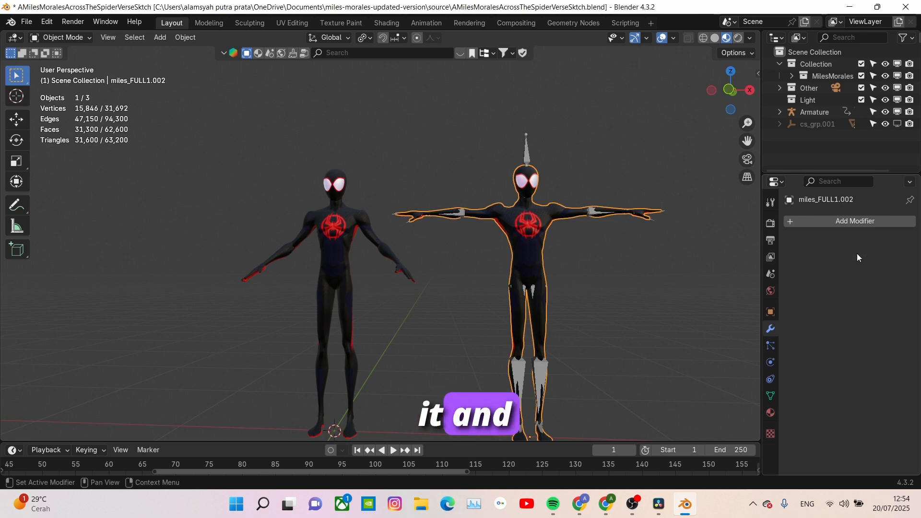
pyautogui.click(527, 158)
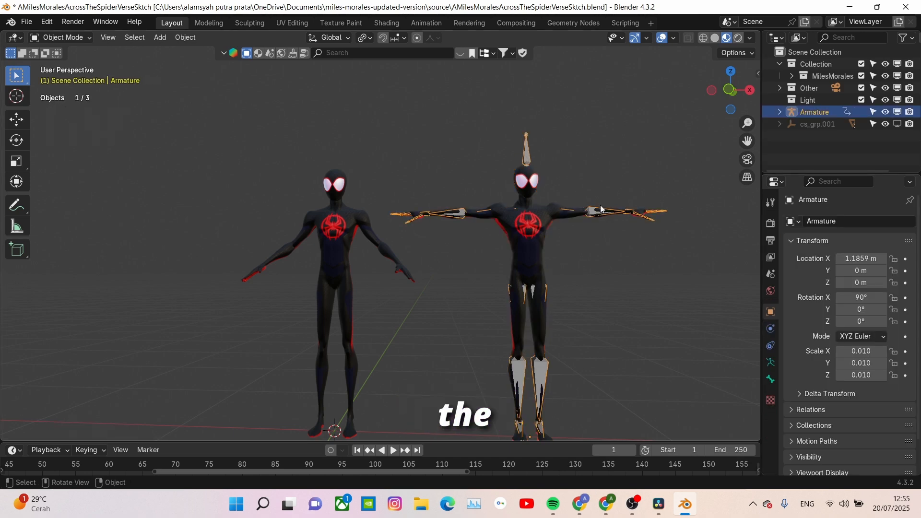
pyautogui.press('Delete')
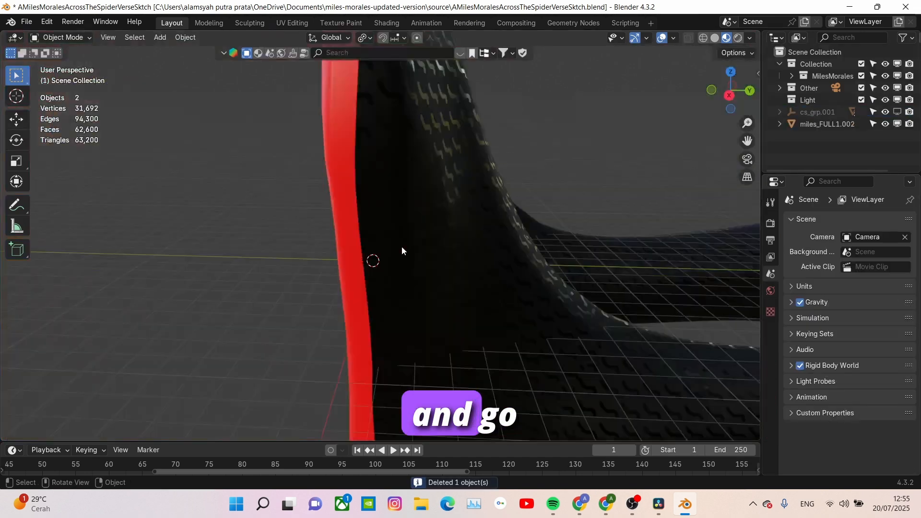
# Step: Rotate the imported T-pose mesh 90 degrees around the X axis so it stands upright
pyautogui.scroll(-4, 401, 249)
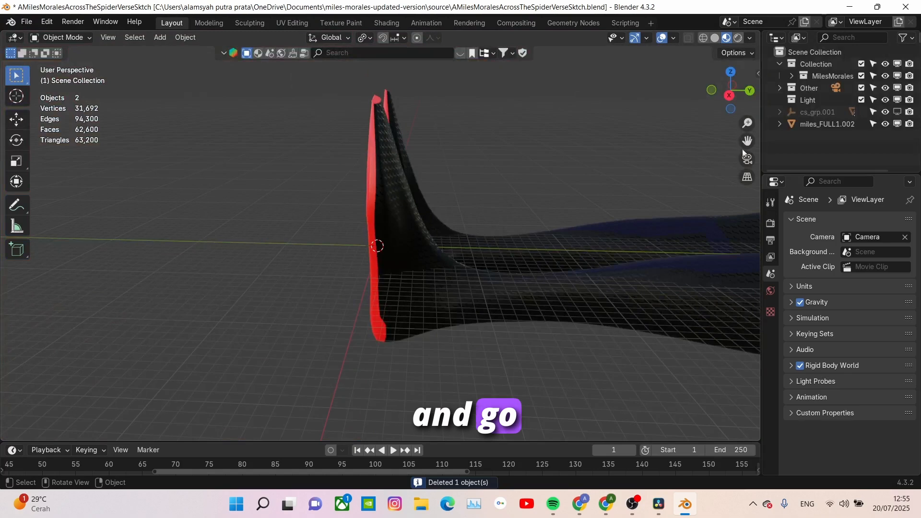
pyautogui.click(728, 96)
pyautogui.click(624, 247)
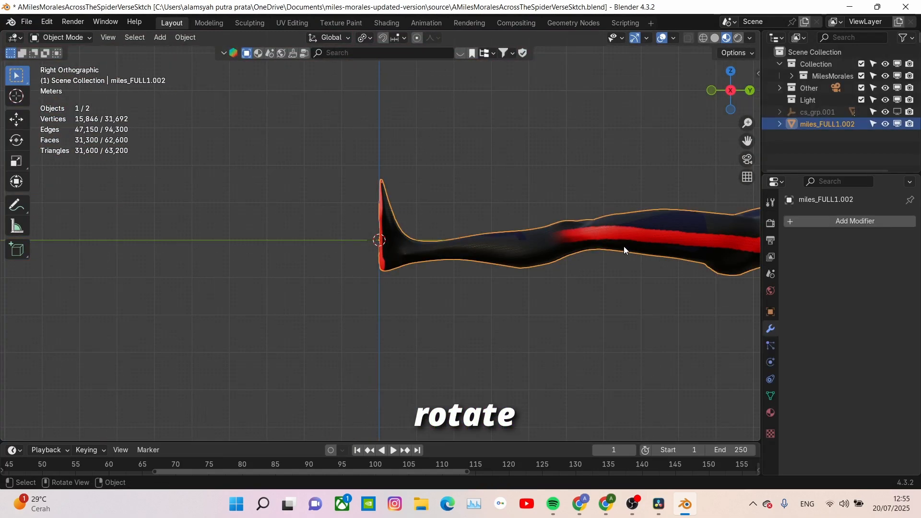
pyautogui.press('r')
pyautogui.press('x')
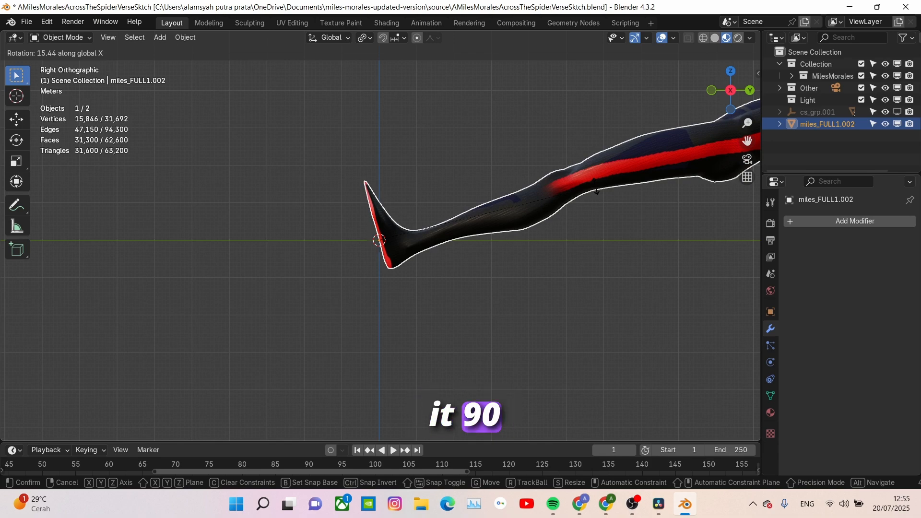
pyautogui.write('90')
pyautogui.press('Return')
# Step: Scale the T-pose mesh down uniformly in front view to match the original character's size
pyautogui.scroll(-2, 549, 194)
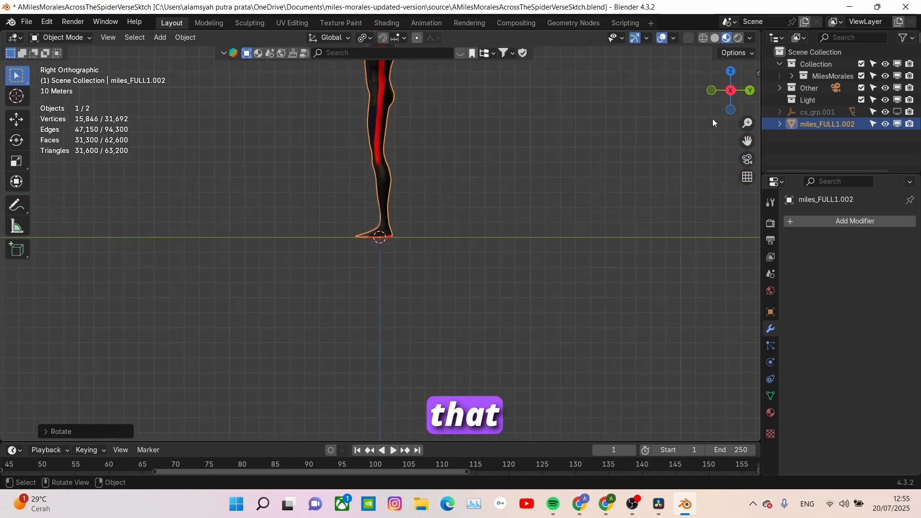
pyautogui.click(708, 91)
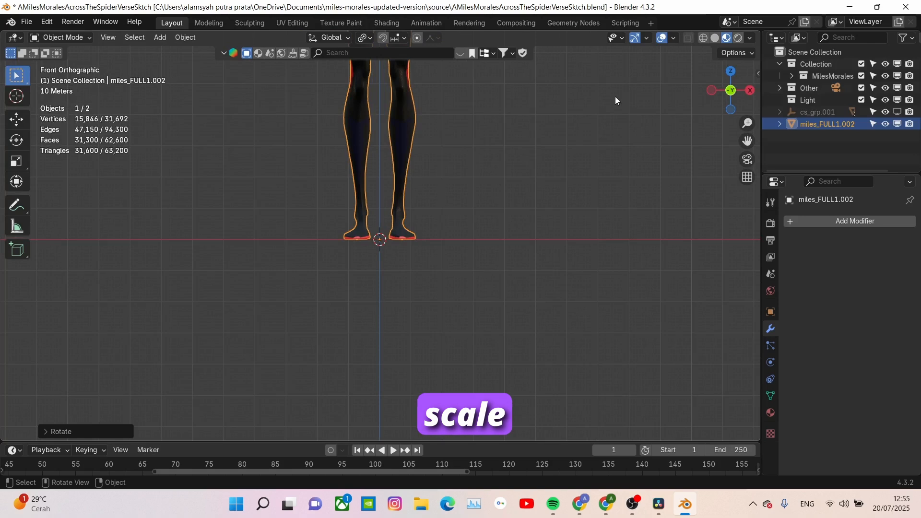
pyautogui.scroll(4, 606, 125)
pyautogui.press('s')
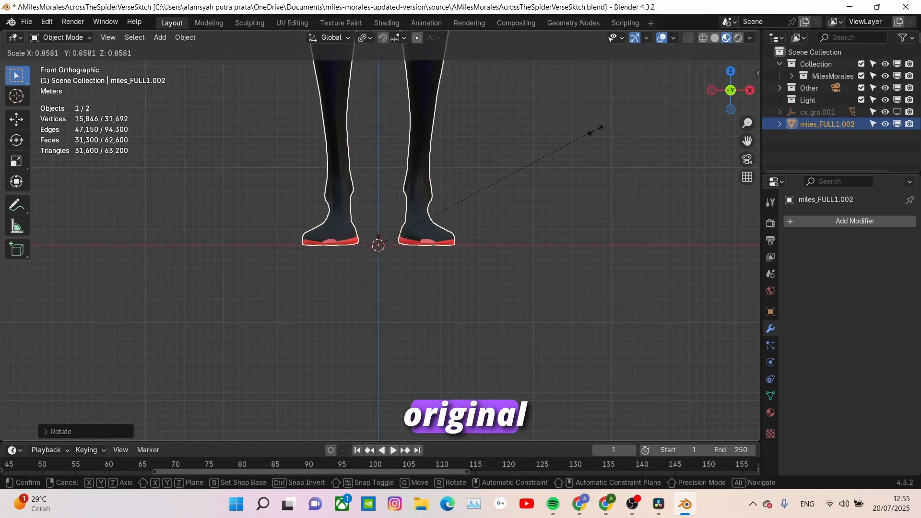
pyautogui.click(381, 238)
pyautogui.scroll(15, 381, 237)
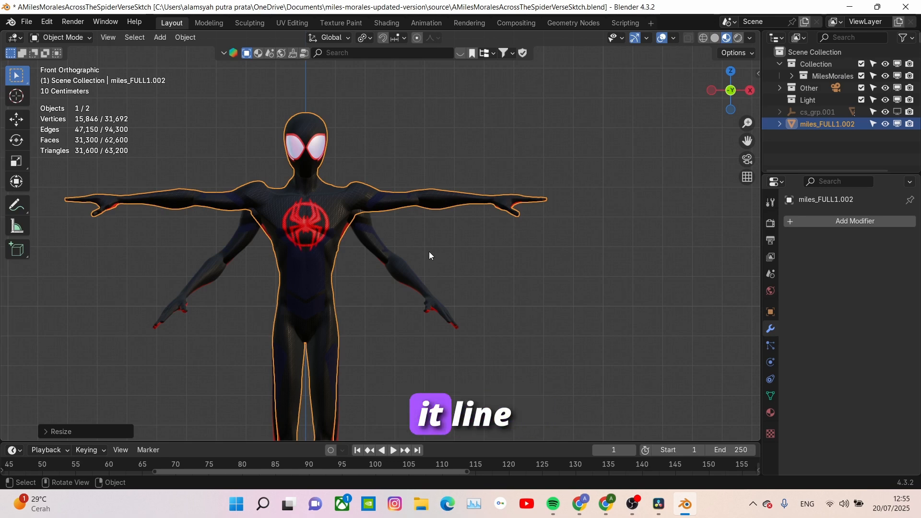
# Step: Delete the original A-pose character mesh, keeping only the T-pose version
pyautogui.click(376, 246)
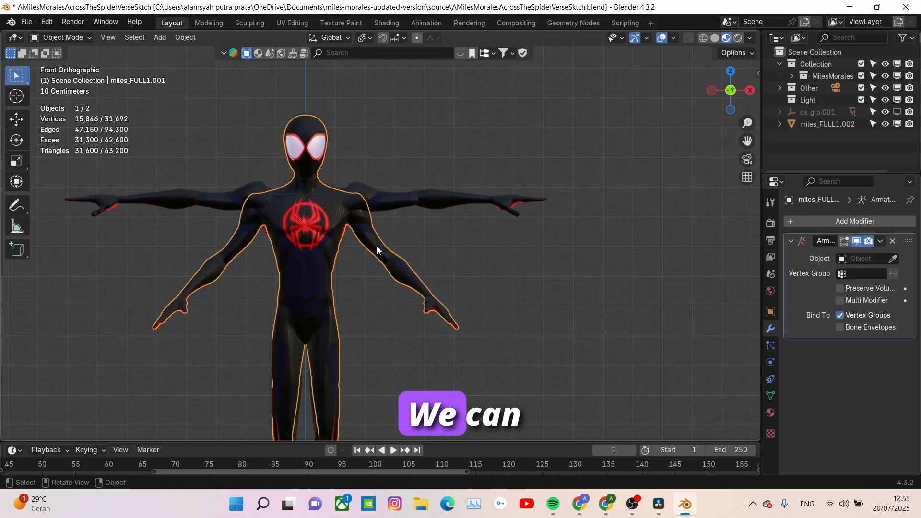
pyautogui.press('Delete')
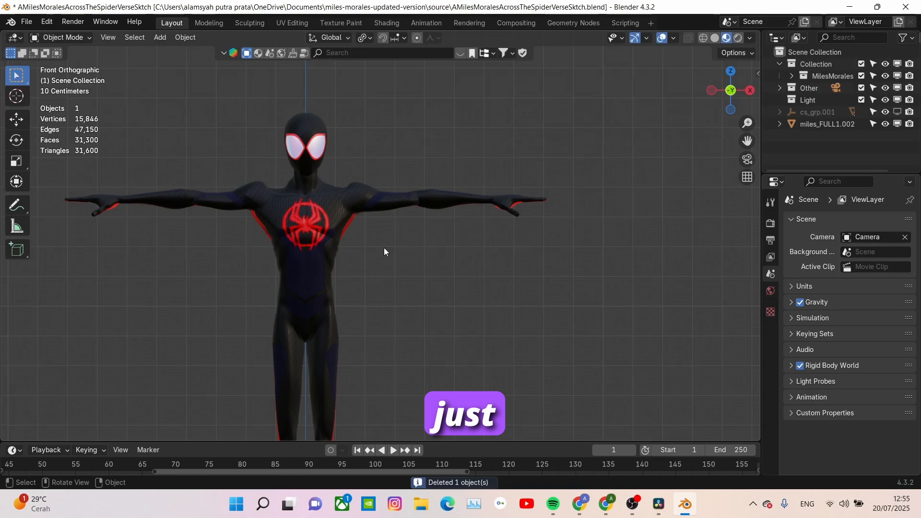
pyautogui.moveTo(386, 237); pyautogui.dragTo(430, 228, button='middle')
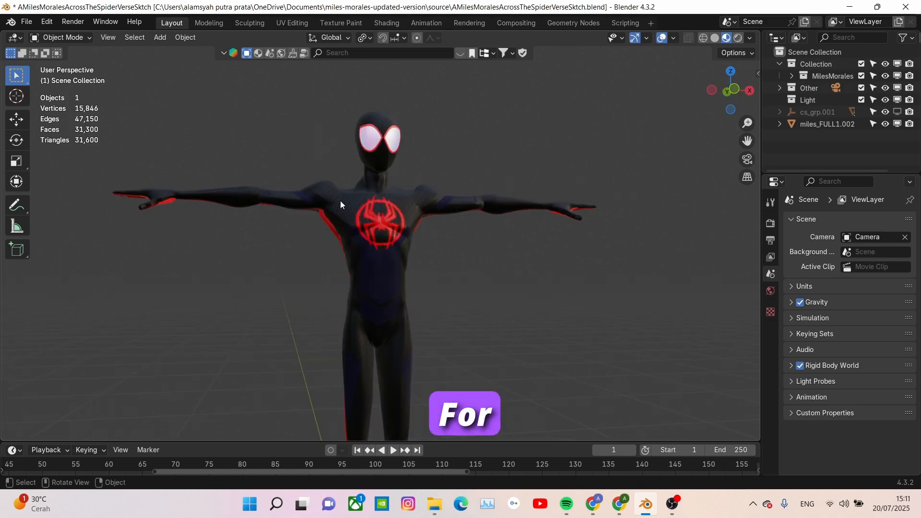
# Step: Import the motion capture file IMG_1439_Mixamo.fbx from the IMG_1439 folder of the PROJECT SPIDERMAN documents folder
pyautogui.click(26, 22)
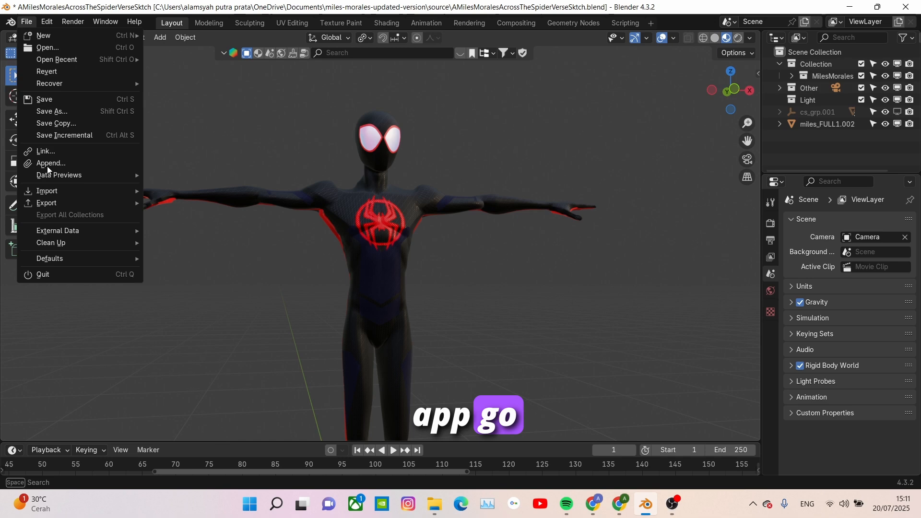
pyautogui.moveTo(48, 195)
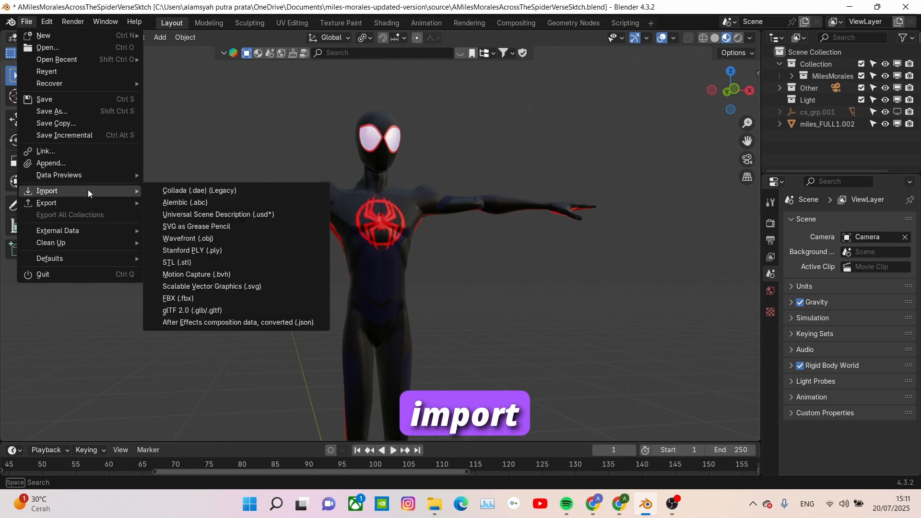
pyautogui.click(187, 298)
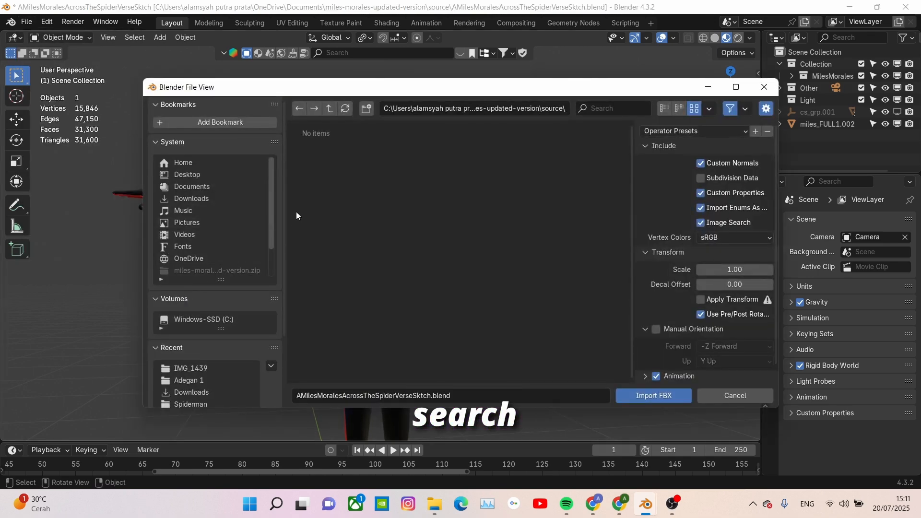
pyautogui.click(214, 188)
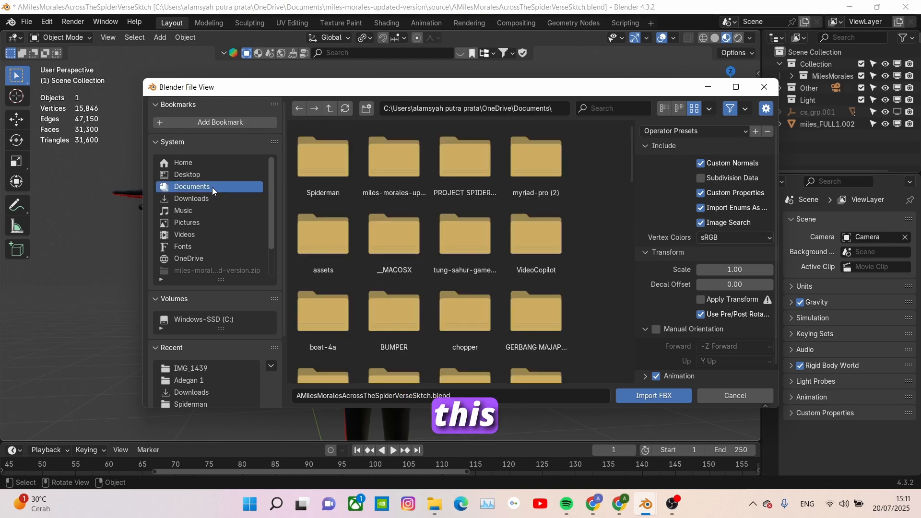
pyautogui.doubleClick(473, 169)
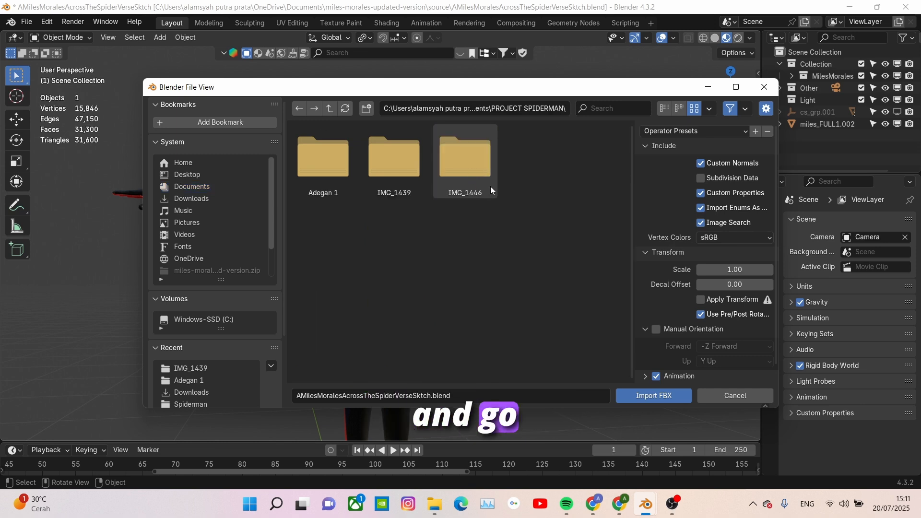
pyautogui.doubleClick(395, 170)
pyautogui.click(330, 162)
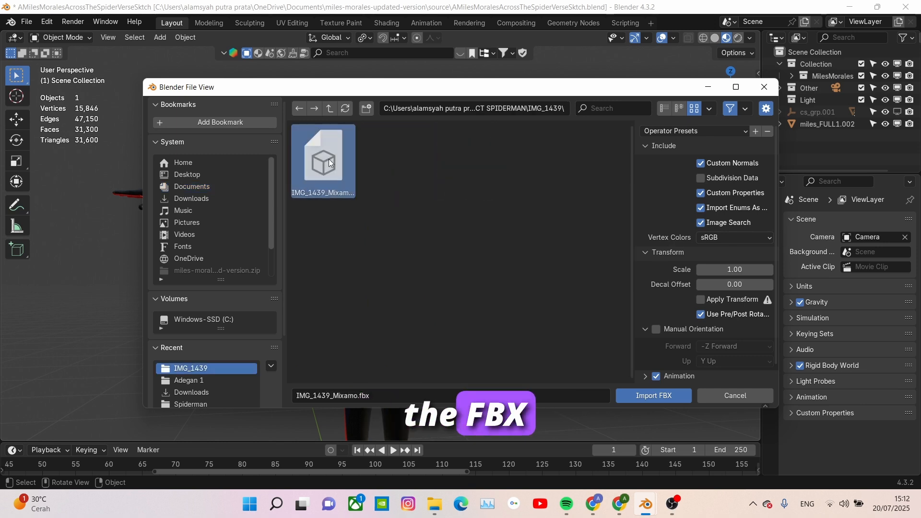
pyautogui.click(658, 395)
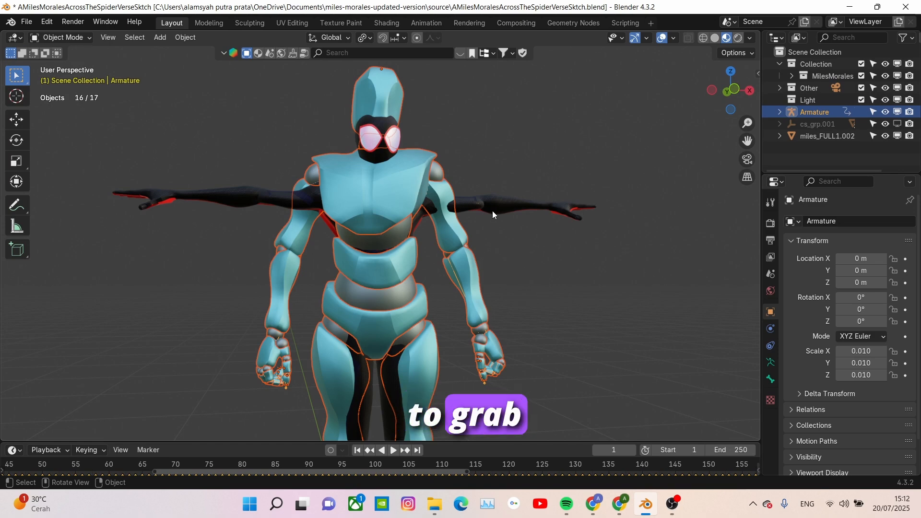
# Step: Move the imported mannequin and its armature about -1.49 m along the X axis, beside the Spider-Man character
pyautogui.scroll(-5, 480, 249)
pyautogui.press('g')
pyautogui.press('x')
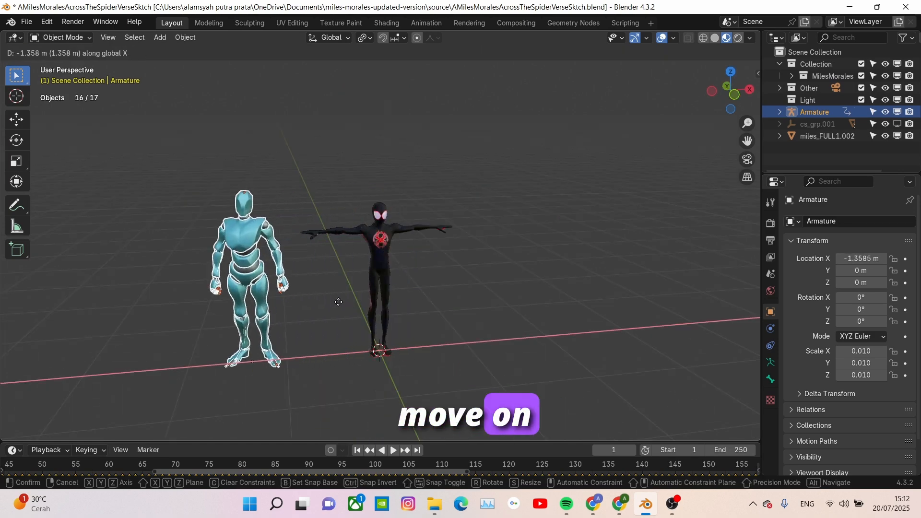
pyautogui.click(330, 301)
pyautogui.moveTo(340, 309); pyautogui.dragTo(415, 314, button='middle')
pyautogui.scroll(1, 332, 305)
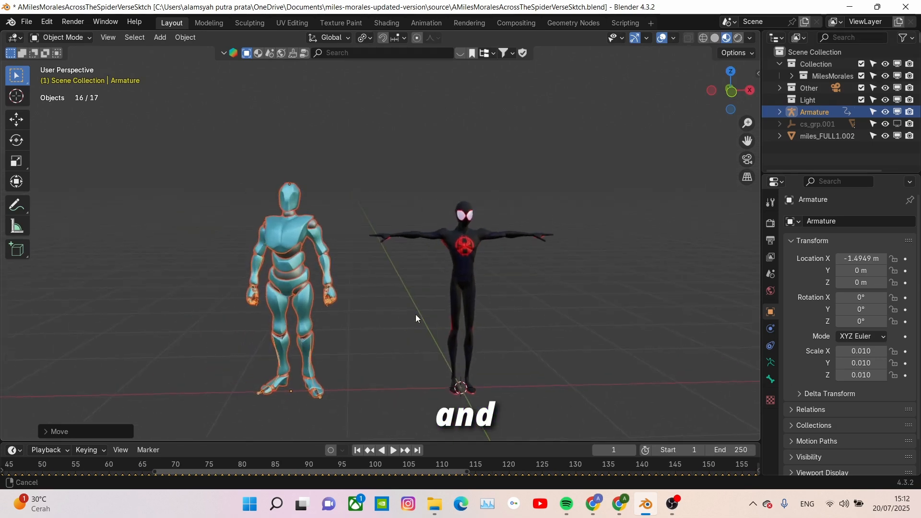
# Step: Delete the imported mannequin's surface and joint meshes, keeping only the armature
pyautogui.click(292, 229)
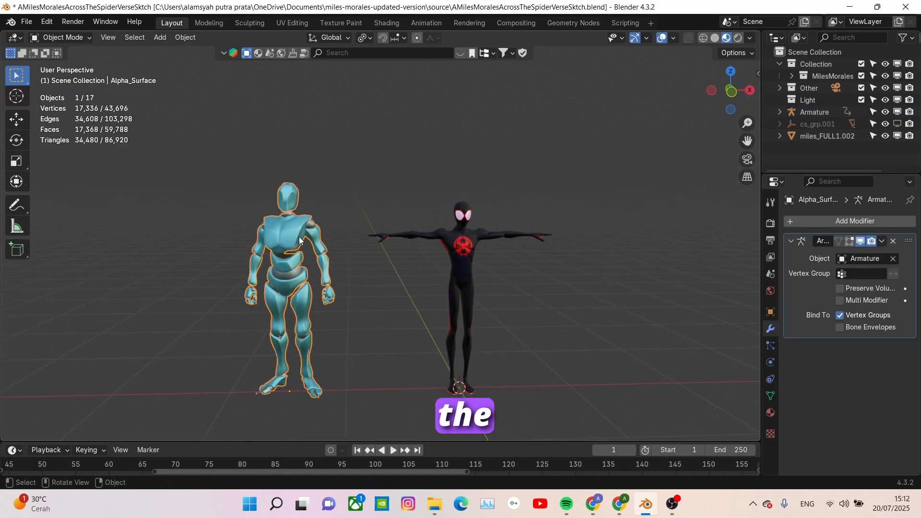
pyautogui.press('Delete')
pyautogui.click(289, 267)
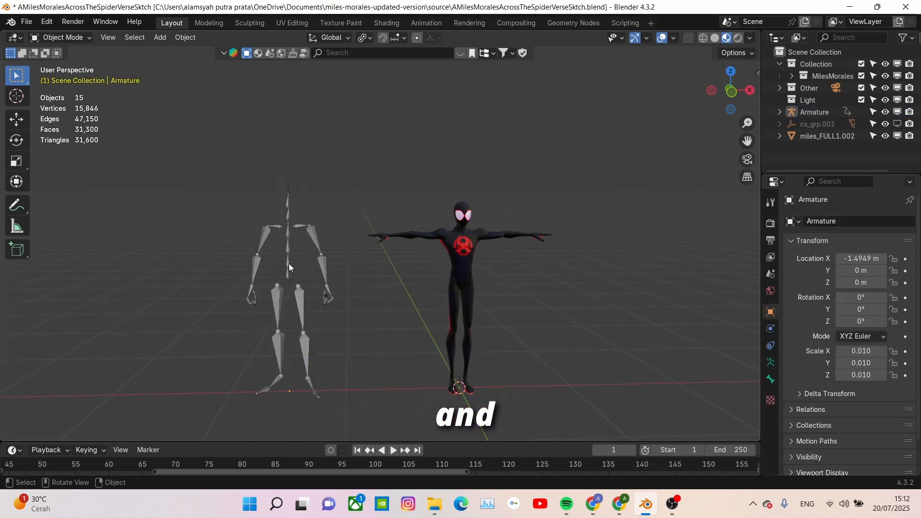
# Step: Set the imported armature to Rest Position so it stands in a T-pose
pyautogui.click(770, 362)
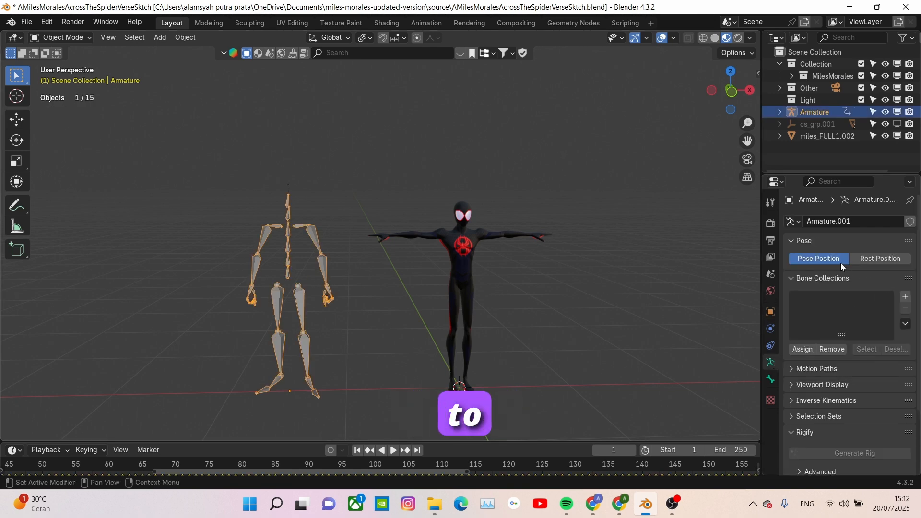
pyautogui.click(869, 258)
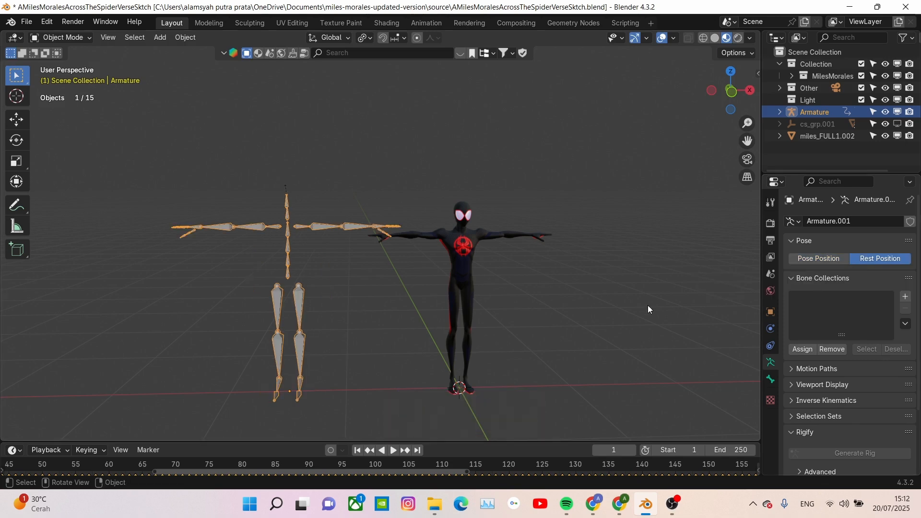
pyautogui.moveTo(572, 305); pyautogui.dragTo(533, 250, button='middle')
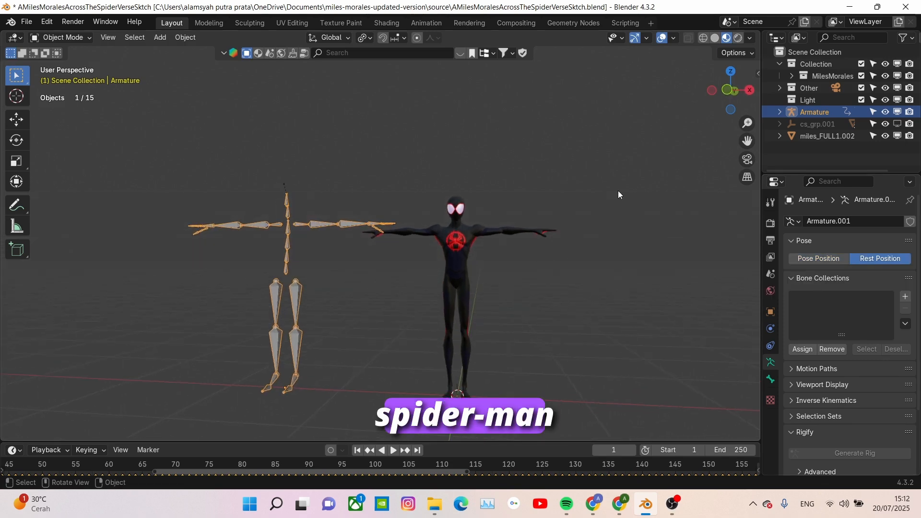
# Step: In front view, move the armature about 1.49 m along the X axis to centre it on the Spider-Man character
pyautogui.click(727, 92)
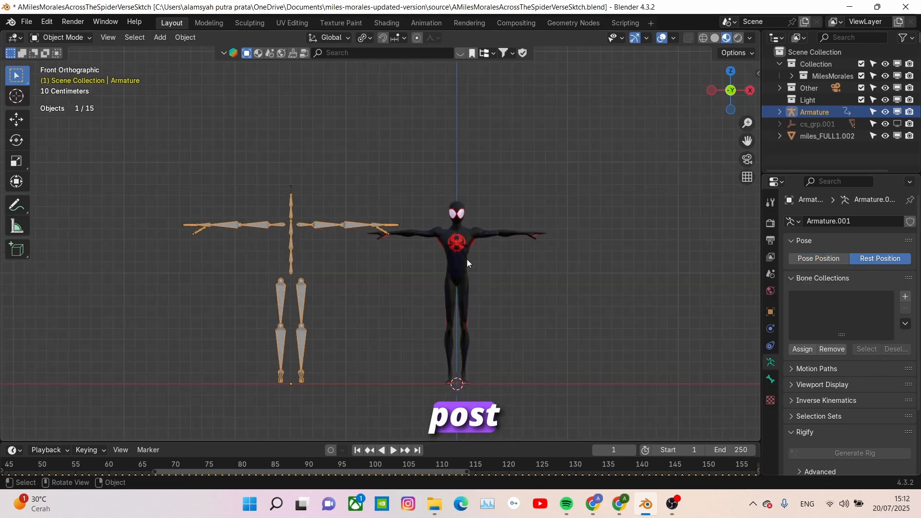
pyautogui.scroll(2, 465, 260)
pyautogui.press('g')
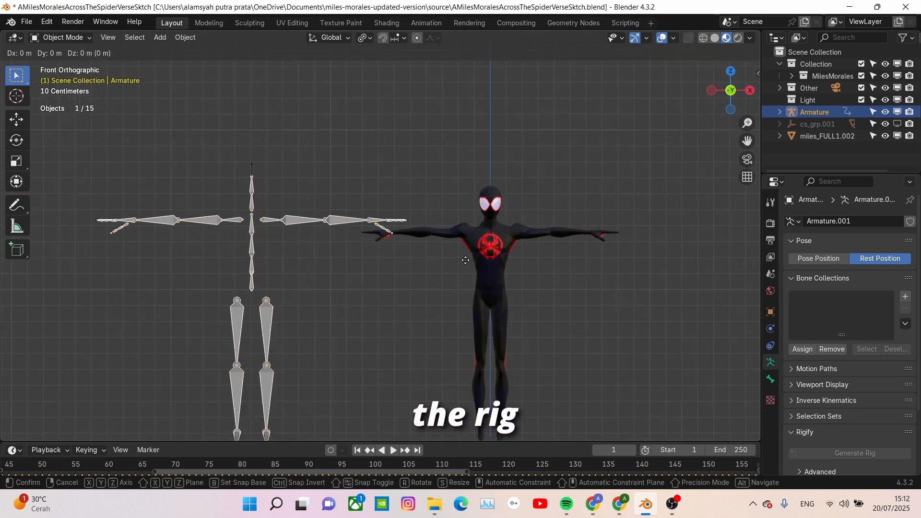
pyautogui.press('x')
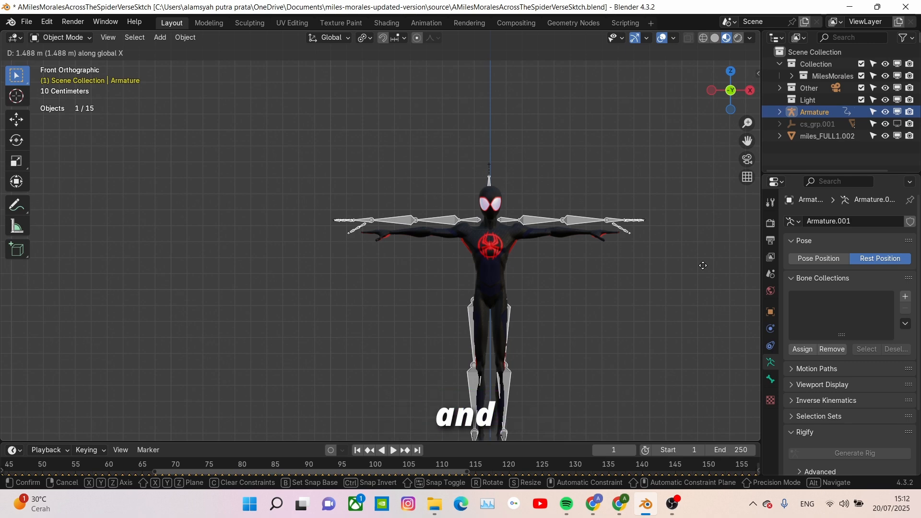
pyautogui.click(703, 265)
pyautogui.scroll(-2, 703, 265)
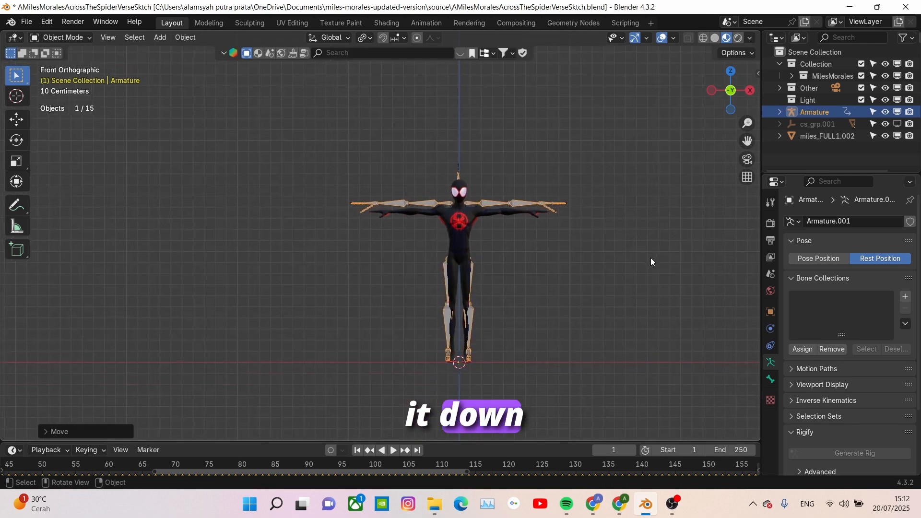
# Step: Scale the armature down uniformly to match the Spider-Man character's size
pyautogui.scroll(2, 650, 259)
pyautogui.press('s')
pyautogui.press('Escape')
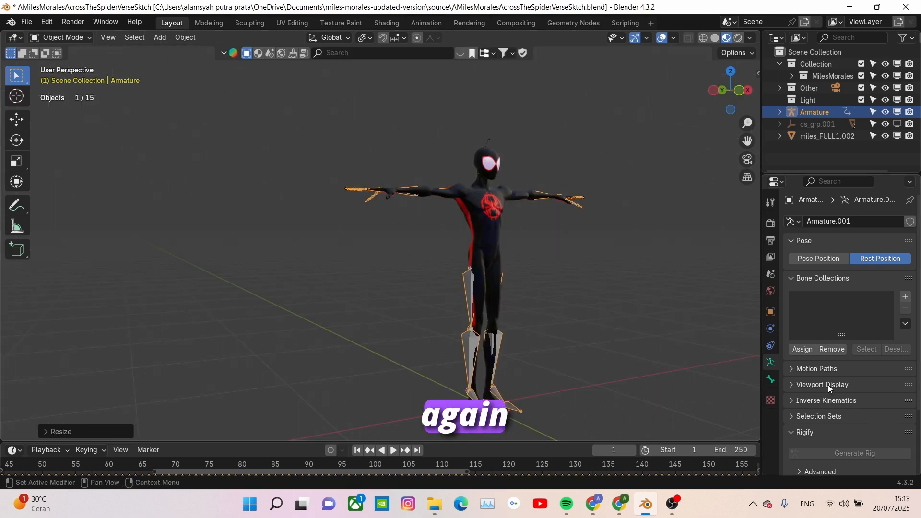
# Step: Enable In Front in the armature's viewport display so its bones draw over the character mesh
pyautogui.click(827, 384)
pyautogui.scroll(-2, 801, 424)
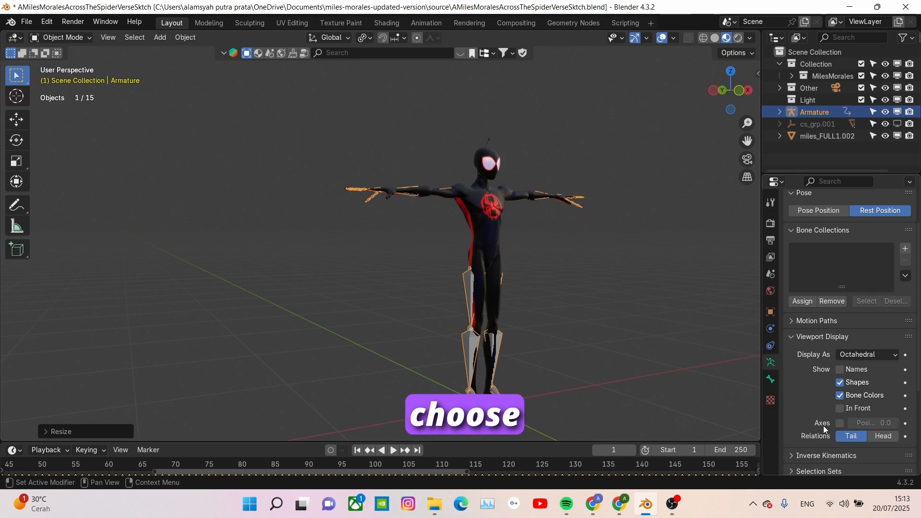
pyautogui.click(839, 409)
pyautogui.moveTo(614, 389); pyautogui.dragTo(473, 350, button='middle')
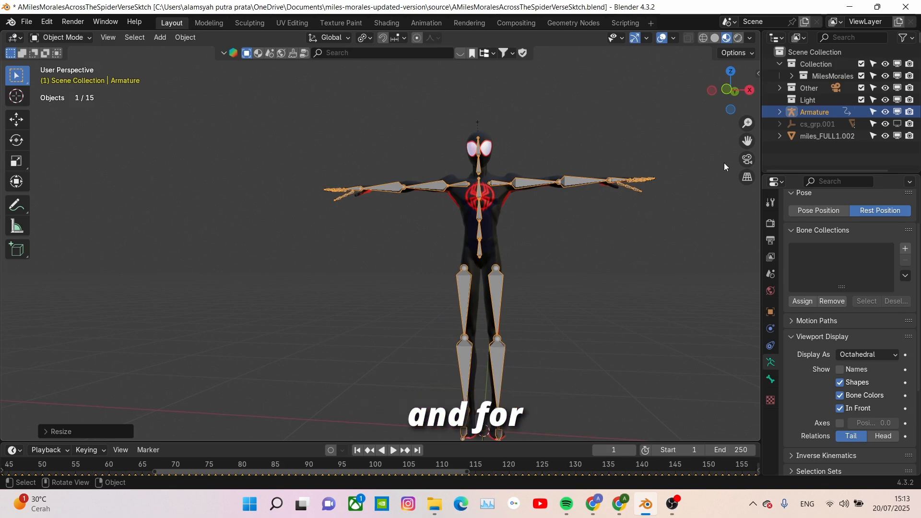
# Step: In Edit Mode, reposition the armature's joints to fit the character's body, arms and hands, and return to Object Mode
pyautogui.moveTo(522, 213); pyautogui.dragTo(507, 217, button='middle')
pyautogui.press('Tab')
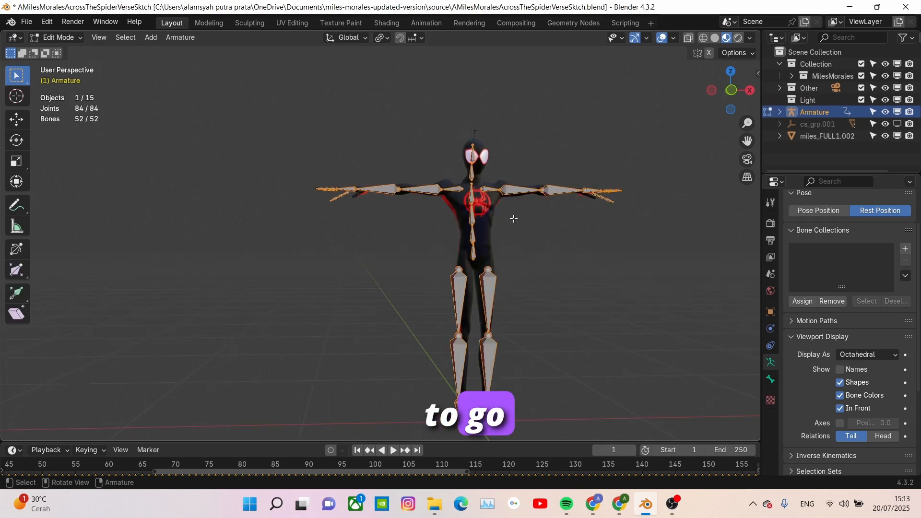
pyautogui.scroll(1, 513, 219)
pyautogui.scroll(1, 514, 219)
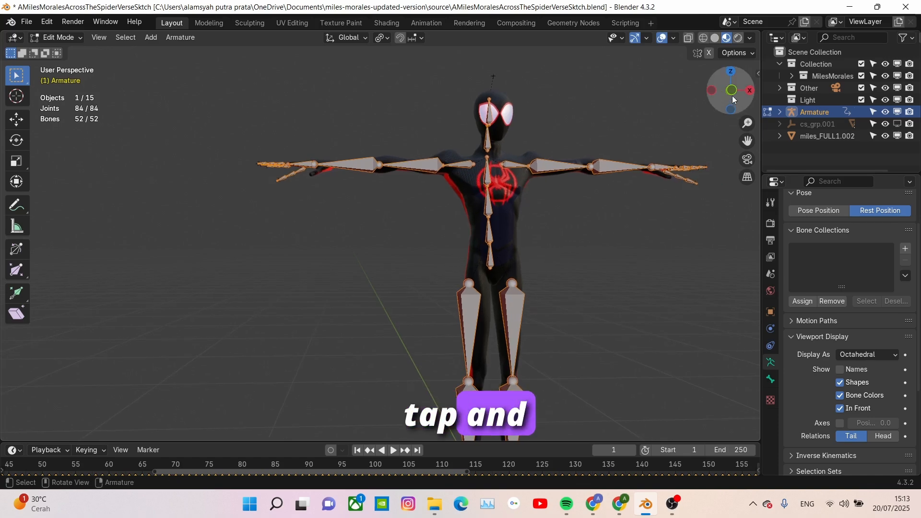
pyautogui.click(732, 96)
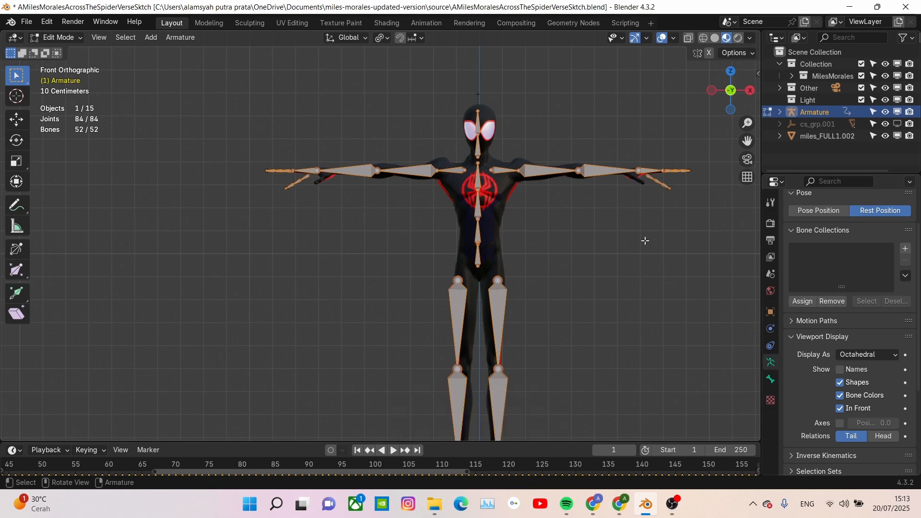
pyautogui.moveTo(643, 240); pyautogui.dragTo(607, 239, button='middle')
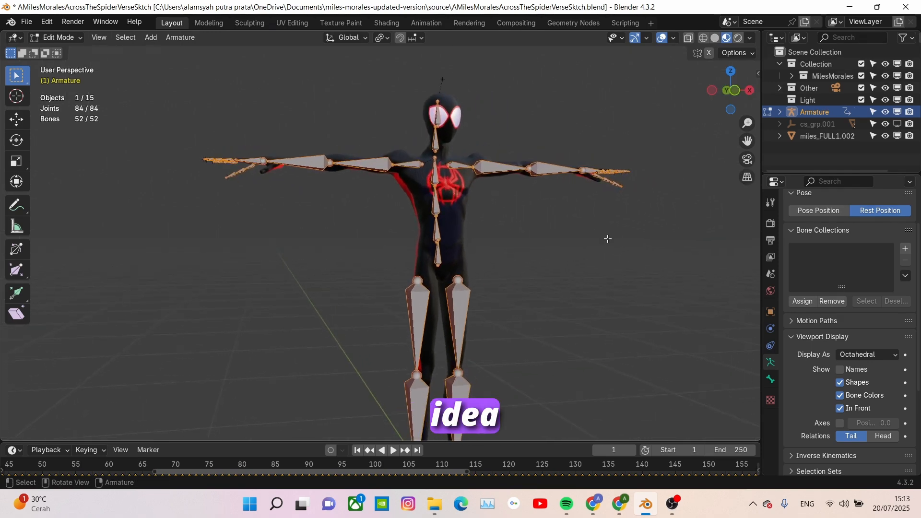
pyautogui.click(738, 91)
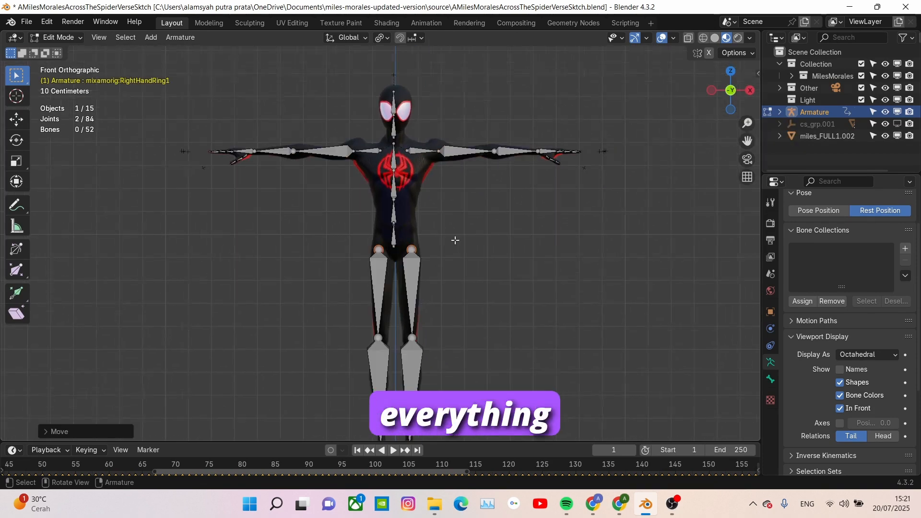
pyautogui.moveTo(456, 240)
pyautogui.mouseDown(button='middle')
pyautogui.moveTo(432, 238)
pyautogui.moveTo(462, 239)
pyautogui.mouseUp(button='middle')
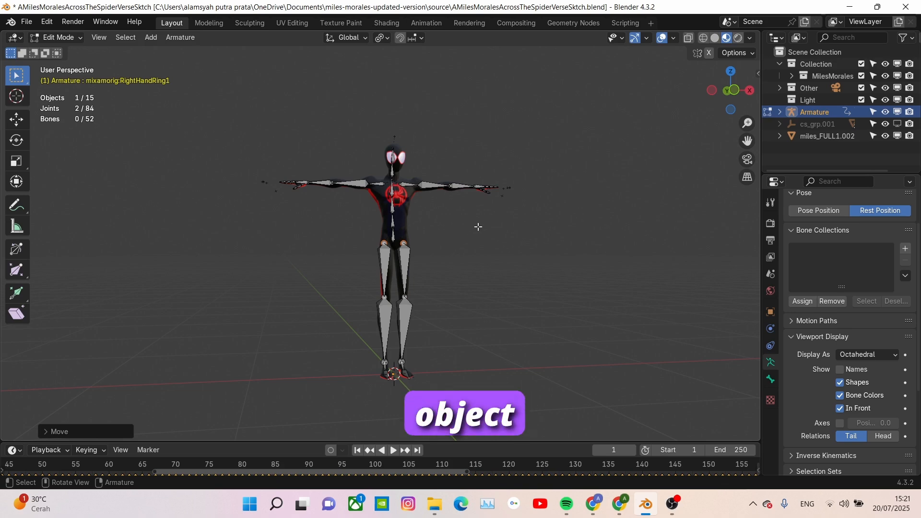
pyautogui.press('Tab')
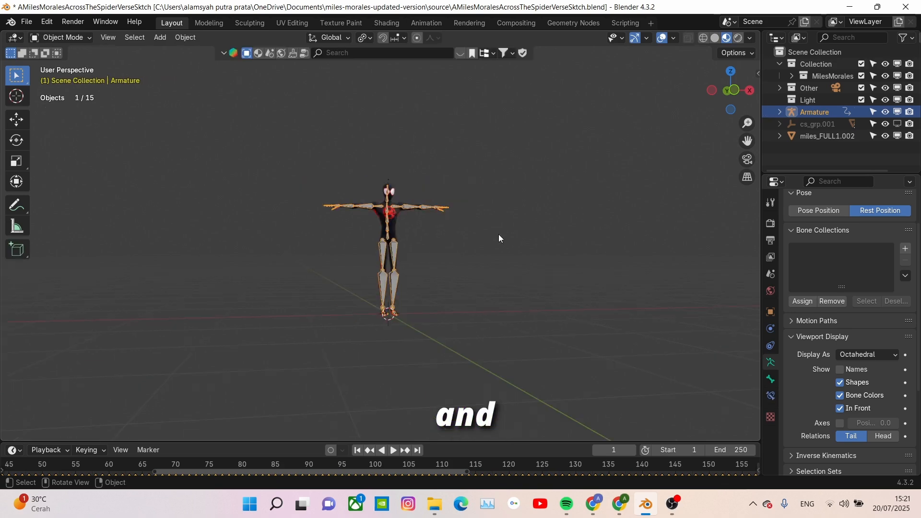
# Step: Select all objects and parent the character mesh to the armature using Armature Deform With Automatic Weights
pyautogui.scroll(1, 498, 235)
pyautogui.moveTo(498, 235); pyautogui.dragTo(477, 250, button='middle')
pyautogui.press('a')
pyautogui.scroll(8, 477, 254)
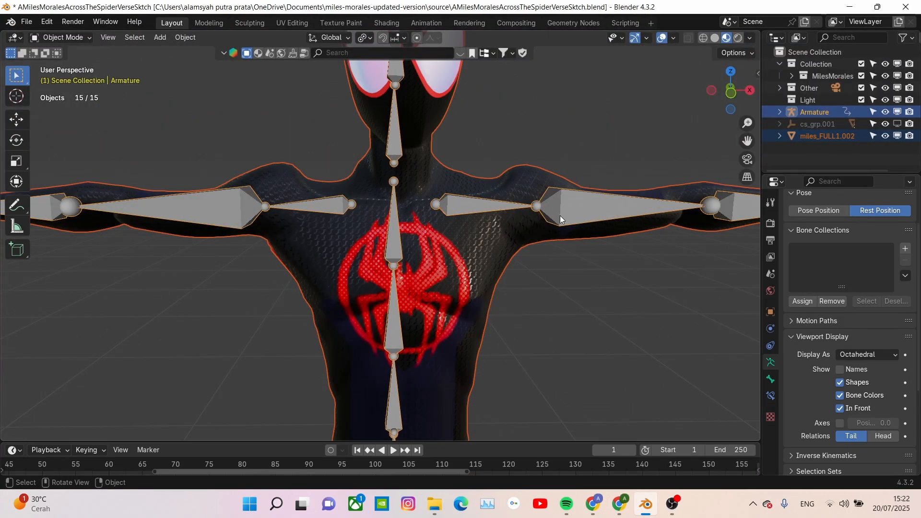
pyautogui.scroll(-5, 558, 213)
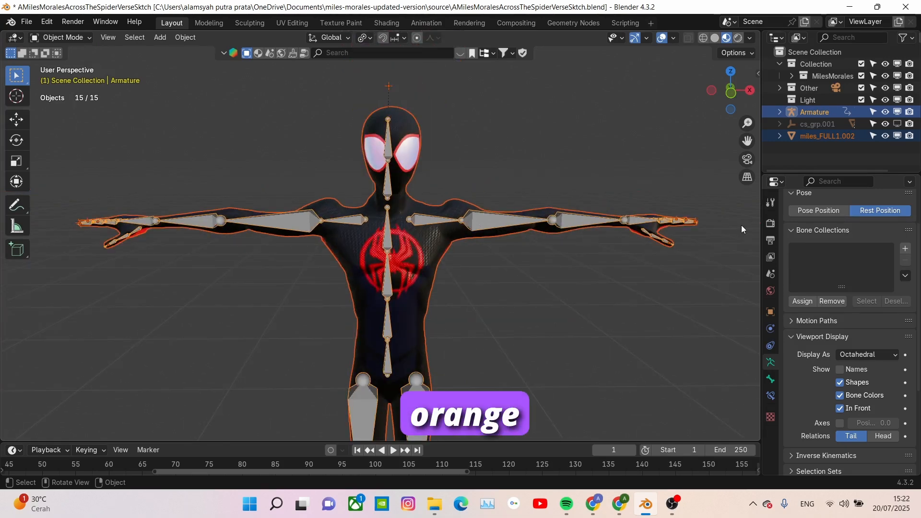
pyautogui.hotkey('ctrl', 'p')
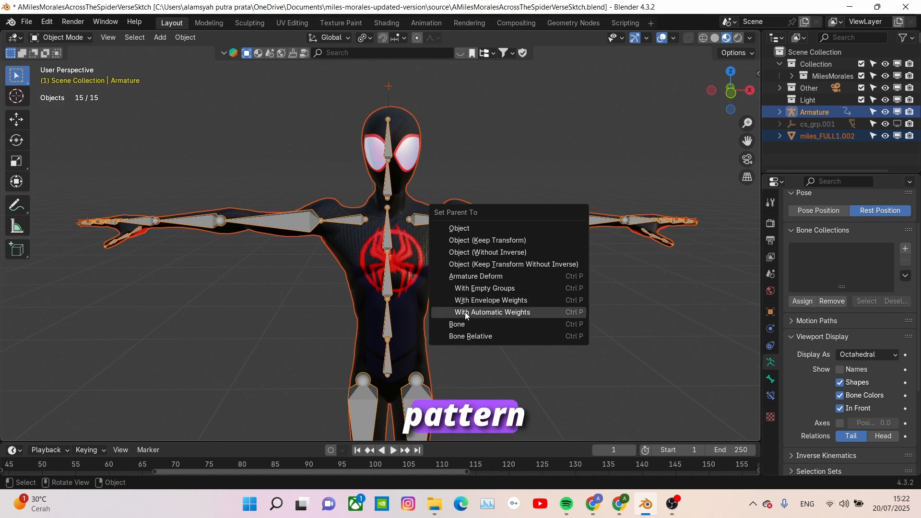
pyautogui.click(502, 313)
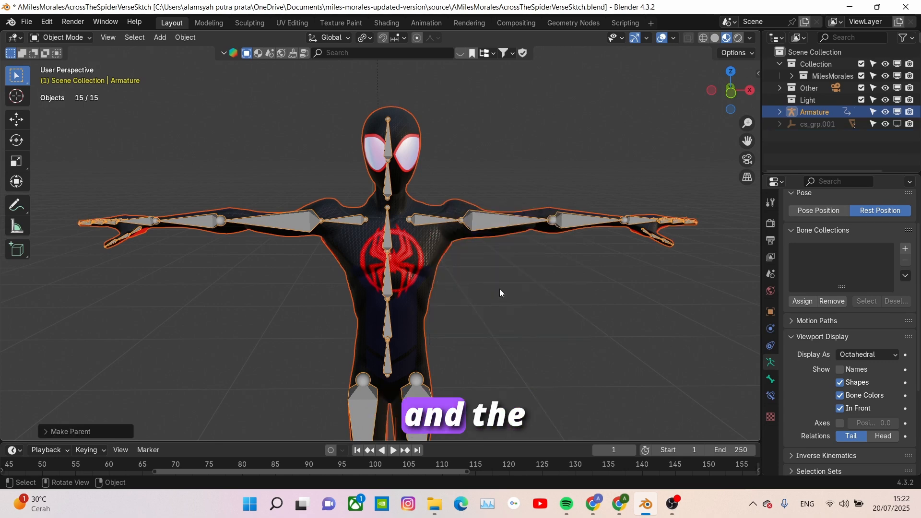
# Step: Switch the armature to Pose Position and play the motion capture animation on the character
pyautogui.scroll(-3, 499, 289)
pyautogui.moveTo(494, 285); pyautogui.dragTo(624, 280, button='middle')
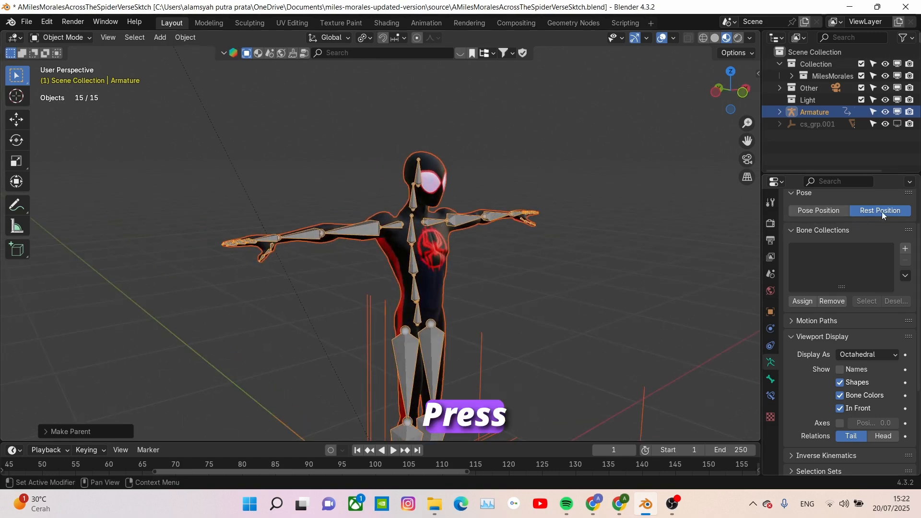
pyautogui.click(818, 211)
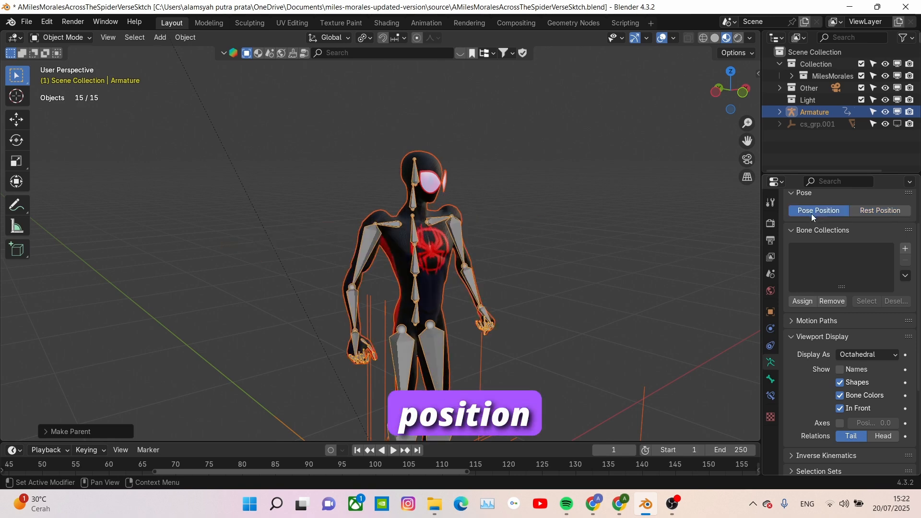
pyautogui.press('space')
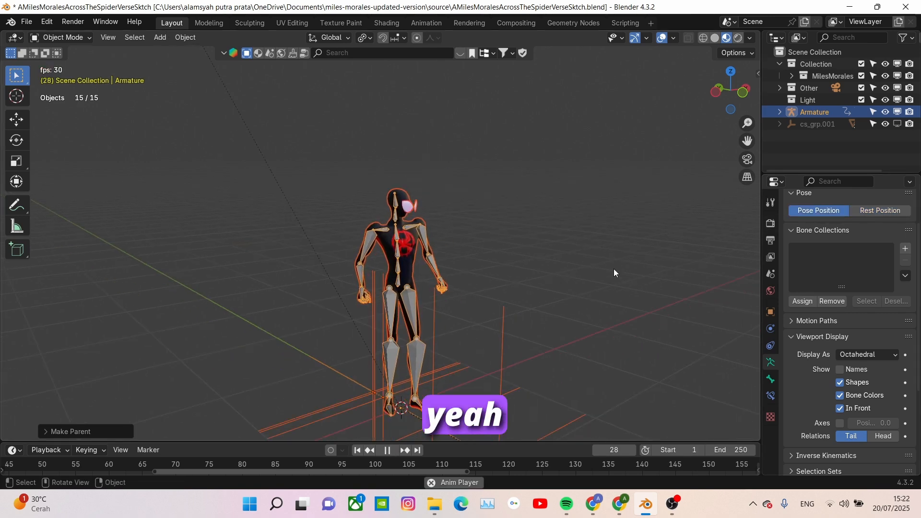
# Step: Stop the playback, enlarge the timeline area and select only the armature
pyautogui.moveTo(608, 272); pyautogui.dragTo(481, 243, button='middle')
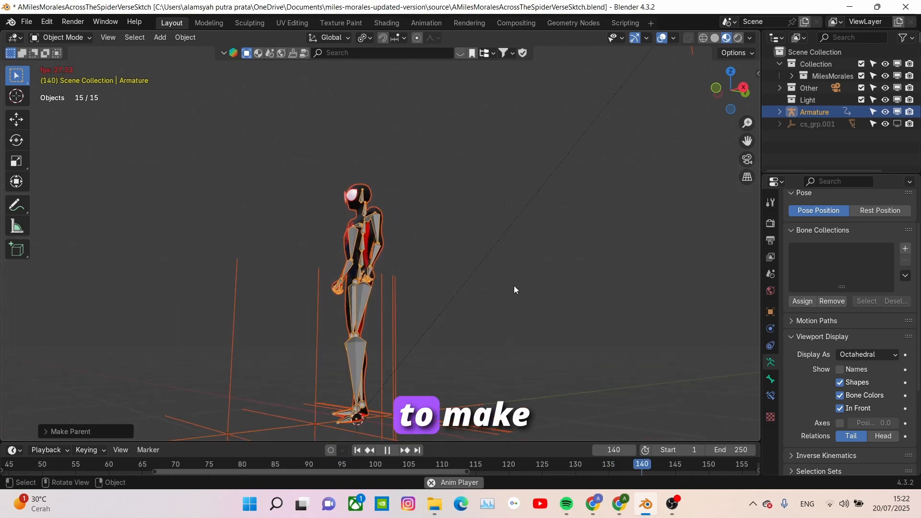
pyautogui.press('space')
pyautogui.moveTo(519, 442); pyautogui.dragTo(532, 359)
pyautogui.scroll(-3, 537, 401)
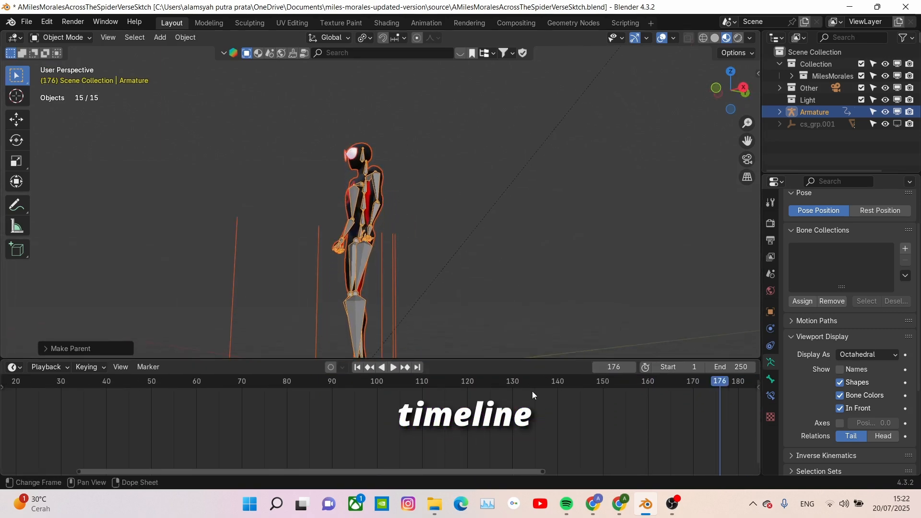
pyautogui.click(379, 184)
pyautogui.scroll(-4, 438, 260)
pyautogui.scroll(-3, 497, 417)
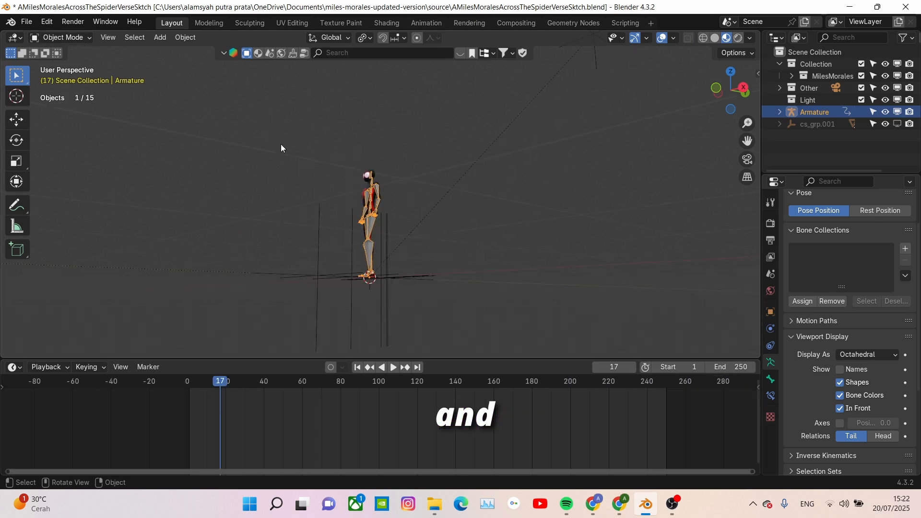
# Step: Switch the armature to Pose Mode and select all its bones so their full keyframe range can be viewed
pyautogui.click(70, 40)
pyautogui.click(66, 77)
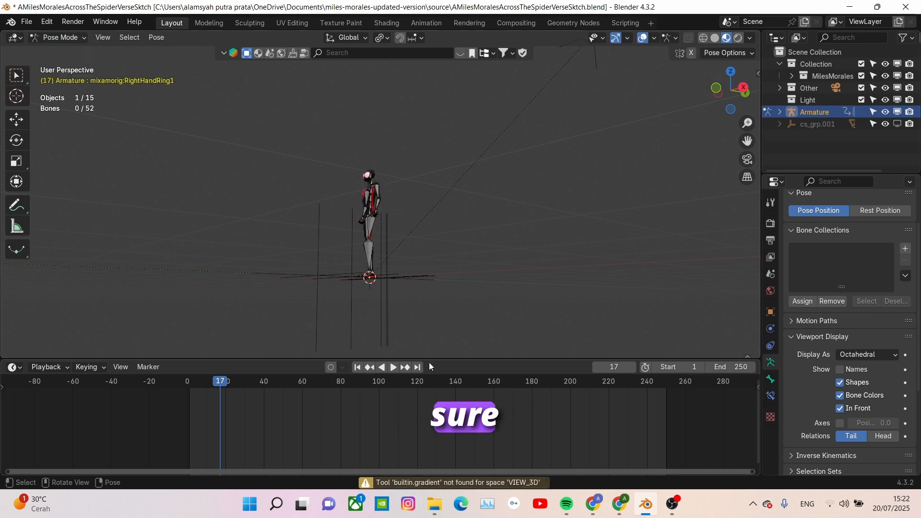
pyautogui.press('a')
pyautogui.moveTo(396, 253); pyautogui.dragTo(497, 412, button='middle')
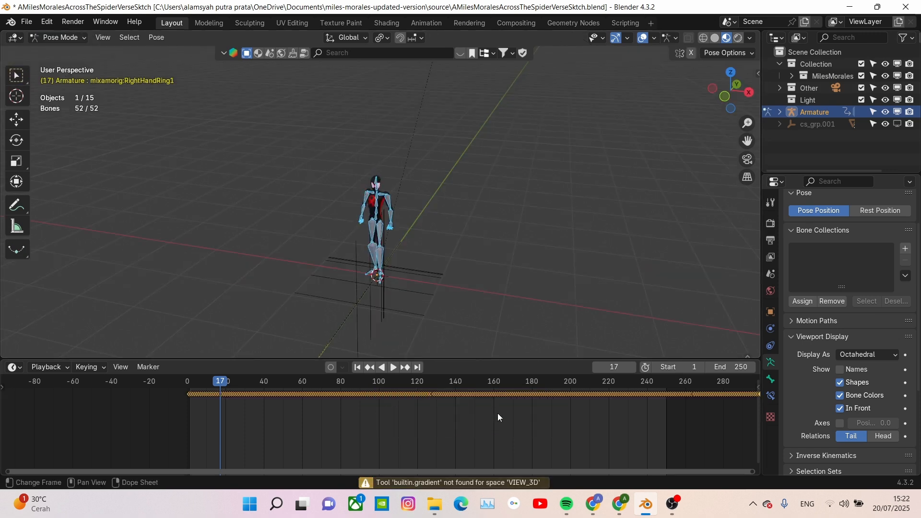
pyautogui.scroll(-2, 573, 430)
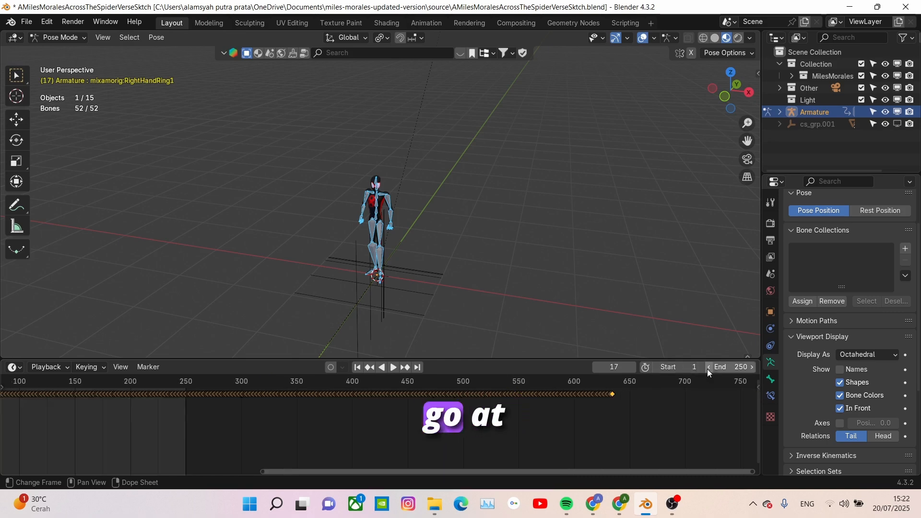
# Step: Set the scene's end frame to 634 and return the armature to Object Mode
pyautogui.moveTo(709, 369); pyautogui.dragTo(911, 368)
pyautogui.moveTo(741, 367); pyautogui.dragTo(771, 367)
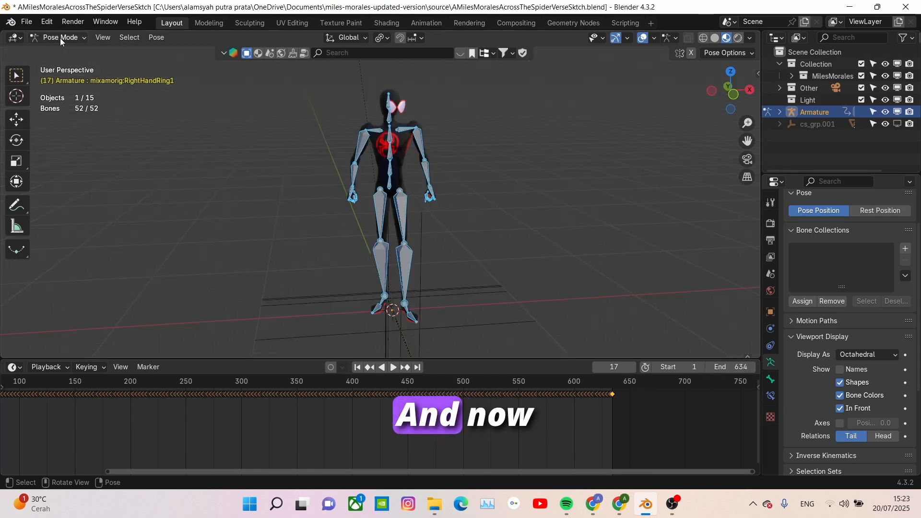
pyautogui.click(60, 38)
pyautogui.click(60, 48)
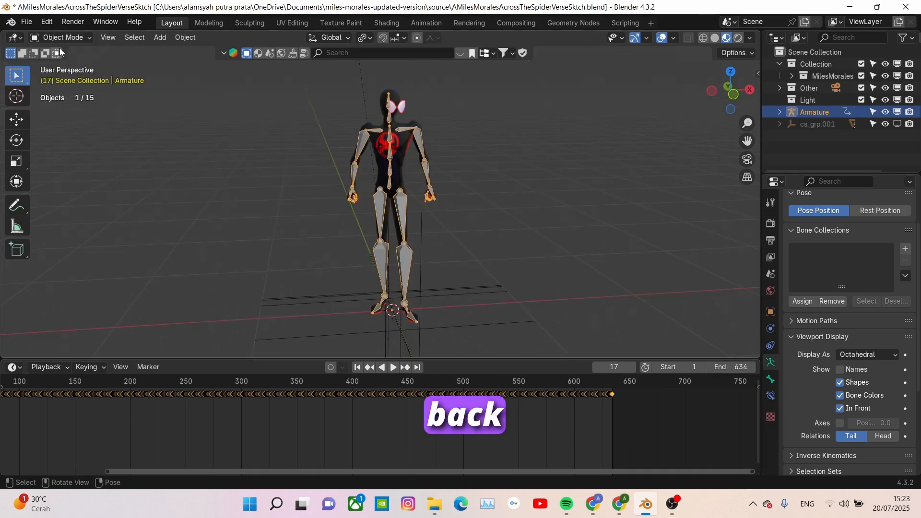
# Step: Delete the leftover line objects around the character's feet and briefly play the animation
pyautogui.keyDown('shift'); pyautogui.moveTo(428, 275); pyautogui.dragTo(428, 251, button='middle'); pyautogui.keyUp('shift')
pyautogui.moveTo(422, 219); pyautogui.dragTo(460, 355)
pyautogui.press('Delete')
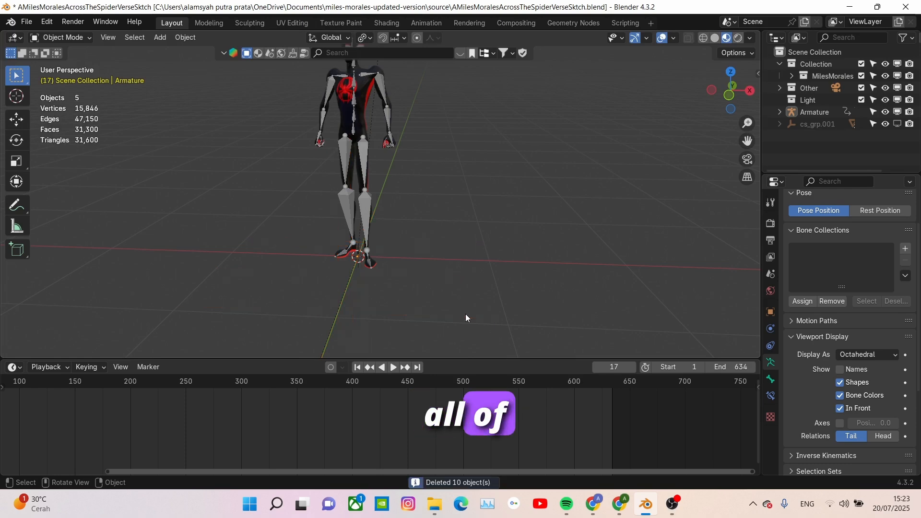
pyautogui.press('space')
pyautogui.press('space')
# Step: Select the character's full body mesh and switch it to Weight Paint mode, viewed from the front
pyautogui.moveTo(450, 281); pyautogui.dragTo(348, 224, button='middle')
pyautogui.scroll(4, 344, 223)
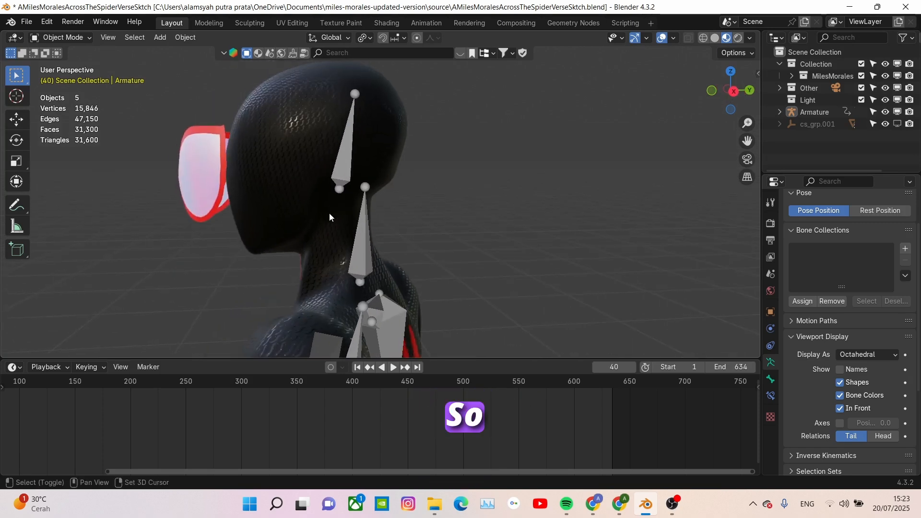
pyautogui.moveTo(294, 192); pyautogui.dragTo(313, 194, button='middle')
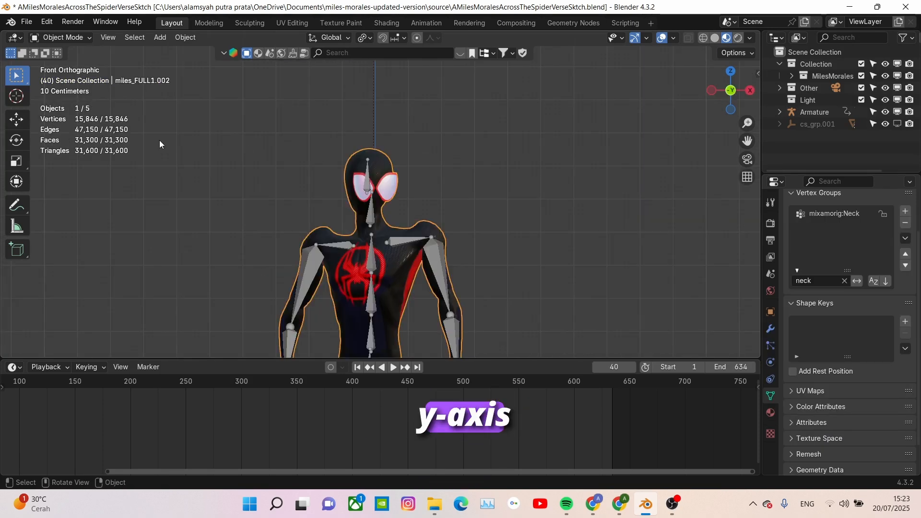
pyautogui.click(61, 37)
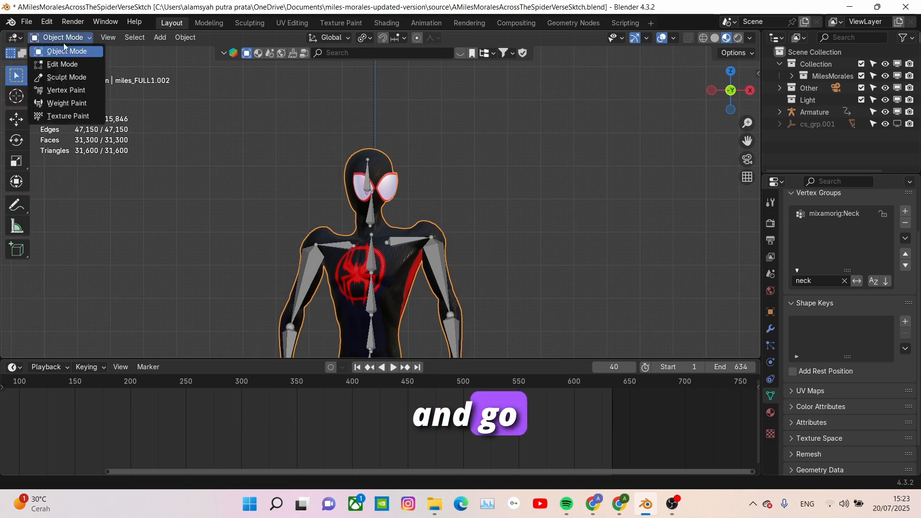
pyautogui.click(77, 100)
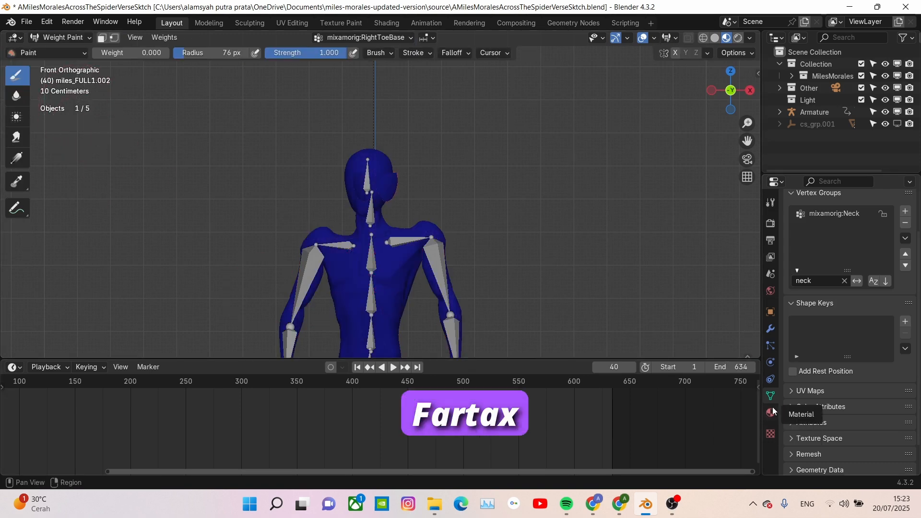
# Step: Clear the vertex group filter, paint weight 1.000 on the head and eye lenses for mixamorig:Head, and return to Object Mode
pyautogui.click(844, 281)
pyautogui.click(833, 250)
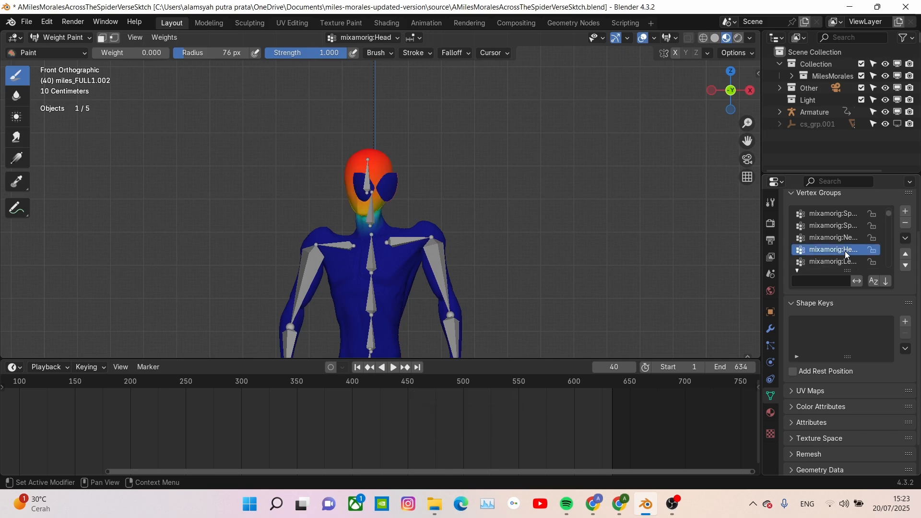
pyautogui.scroll(5, 380, 192)
pyautogui.moveTo(351, 175)
pyautogui.mouseDown()
pyautogui.moveTo(307, 163)
pyautogui.moveTo(400, 159)
pyautogui.moveTo(402, 178)
pyautogui.moveTo(375, 167)
pyautogui.mouseUp()
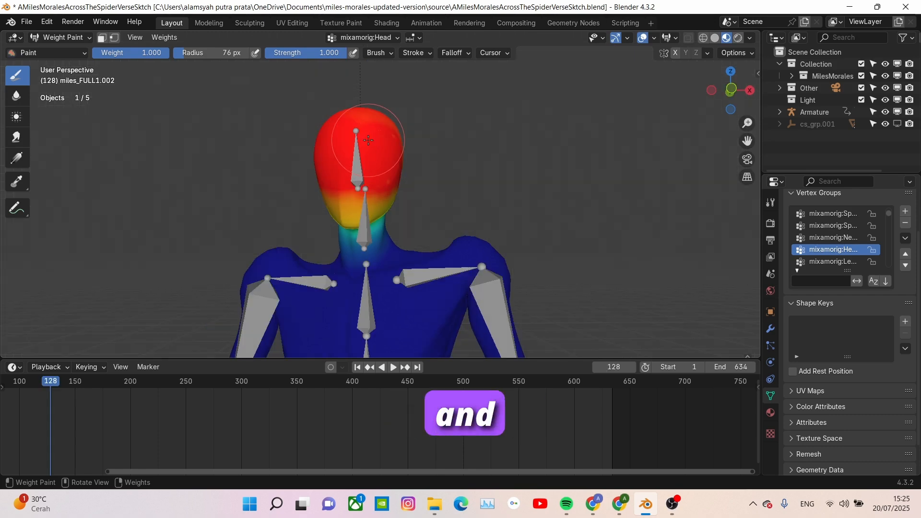
pyautogui.click(72, 42)
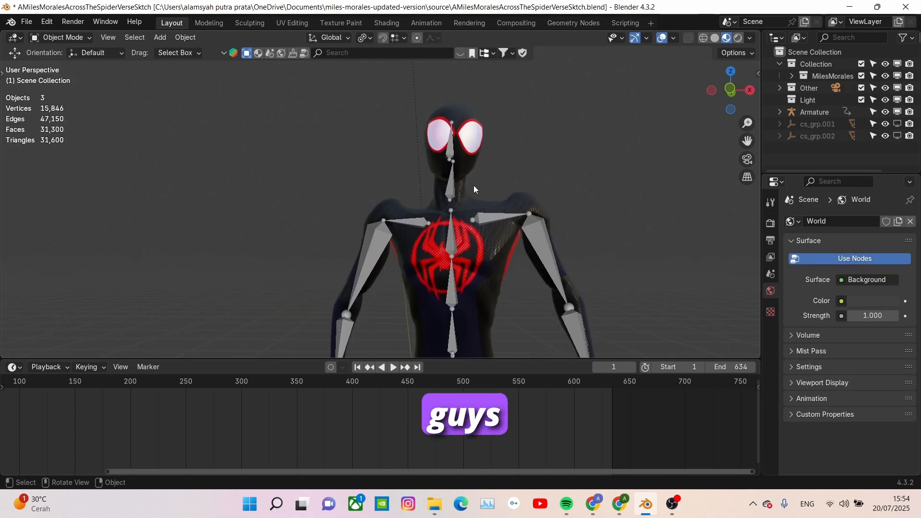
pyautogui.moveTo(473, 185)
pyautogui.mouseDown(button='middle')
pyautogui.moveTo(485, 184)
pyautogui.moveTo(451, 183)
pyautogui.moveTo(499, 191)
pyautogui.moveTo(445, 183)
pyautogui.moveTo(491, 188)
pyautogui.mouseUp(button='middle')
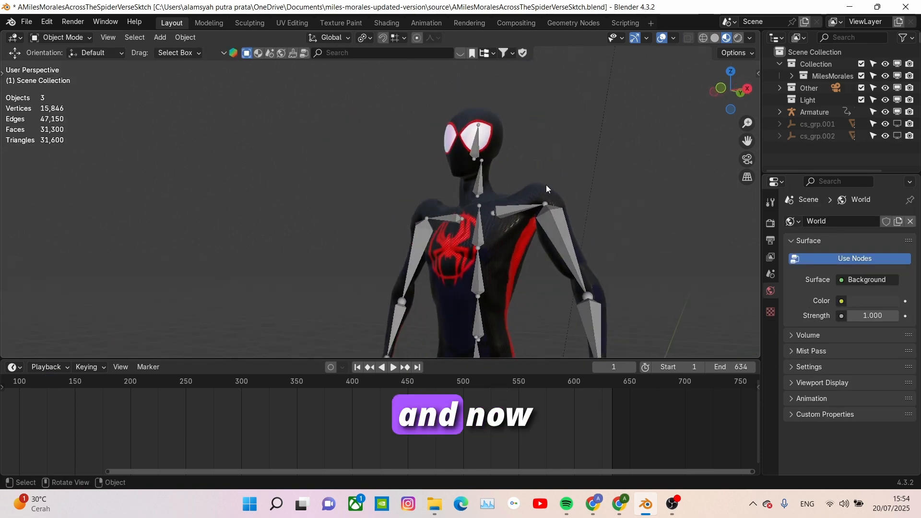
pyautogui.moveTo(562, 201)
pyautogui.mouseDown(button='middle')
pyautogui.moveTo(521, 196)
pyautogui.moveTo(556, 199)
pyautogui.mouseUp(button='middle')
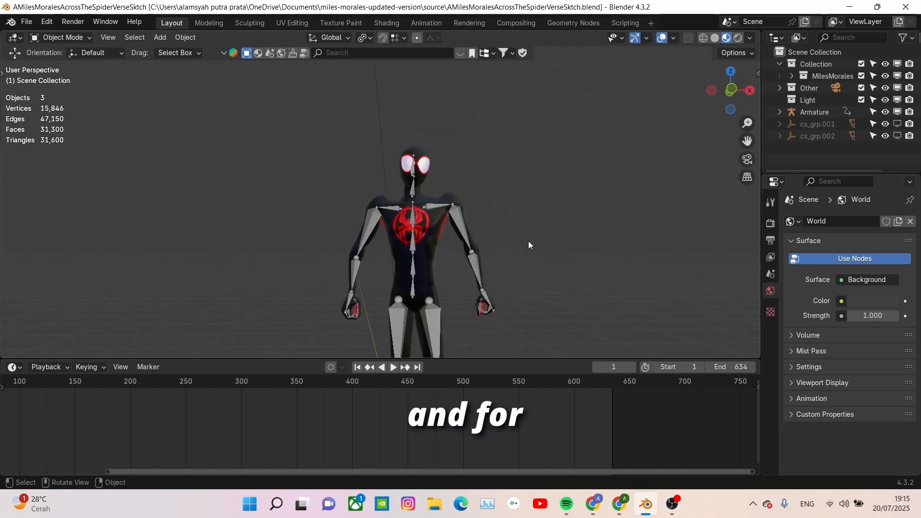
pyautogui.moveTo(528, 240); pyautogui.dragTo(542, 242, button='middle')
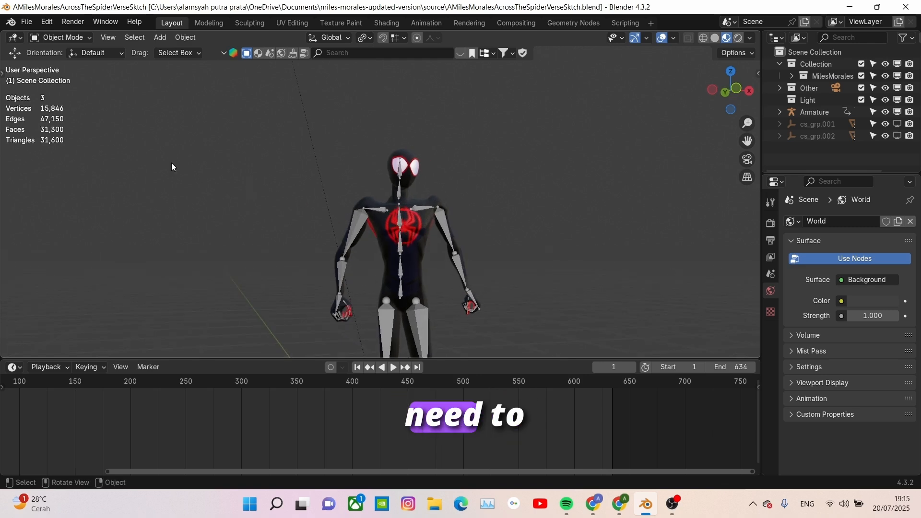
# Step: Import the motion capture file Adegan 1_Mixamo.fbx from the Adegan 1 folder as FBX
pyautogui.click(27, 22)
pyautogui.moveTo(63, 190)
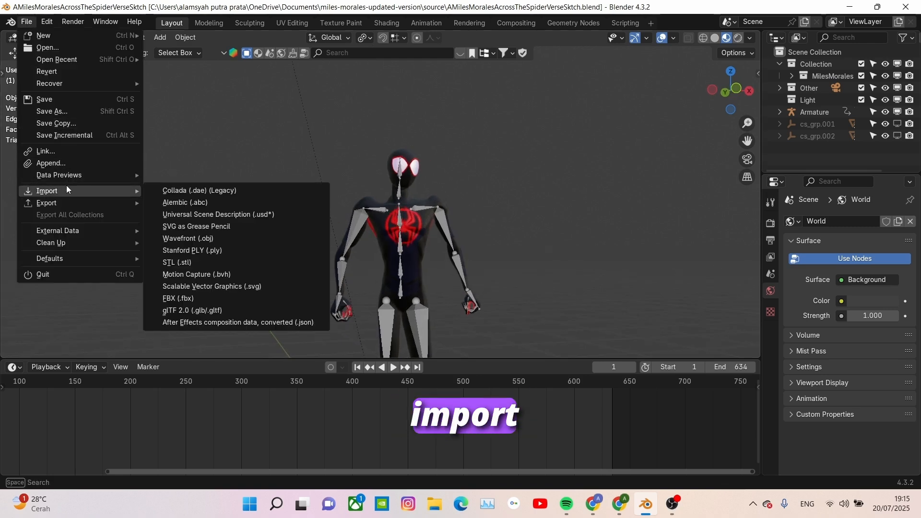
pyautogui.click(180, 301)
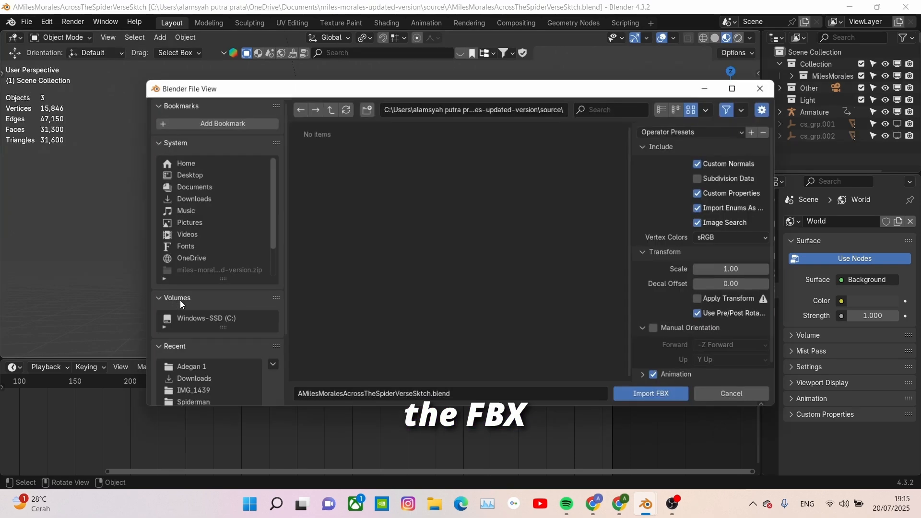
pyautogui.click(185, 187)
pyautogui.click(187, 198)
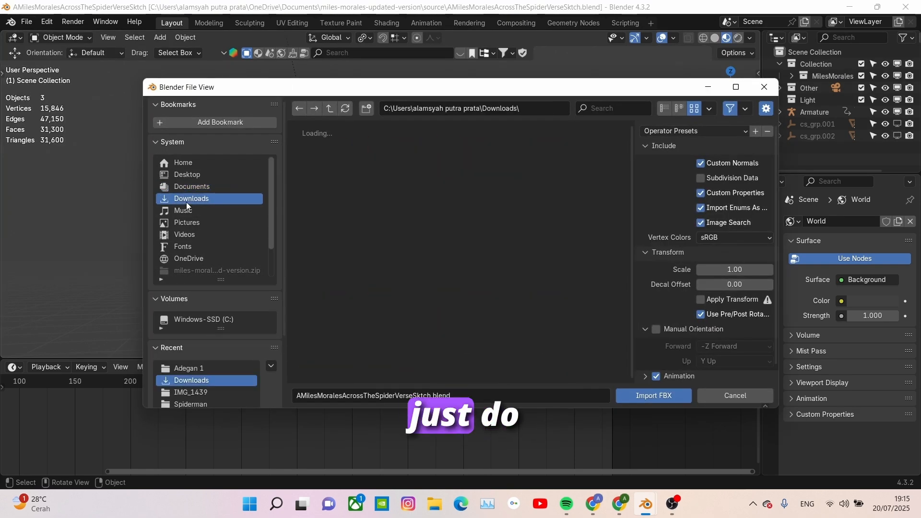
pyautogui.click(188, 187)
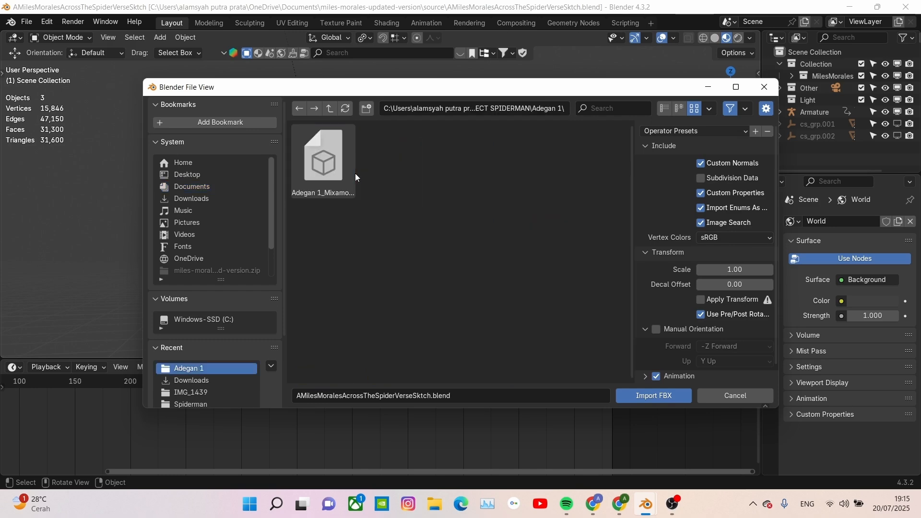
pyautogui.click(325, 166)
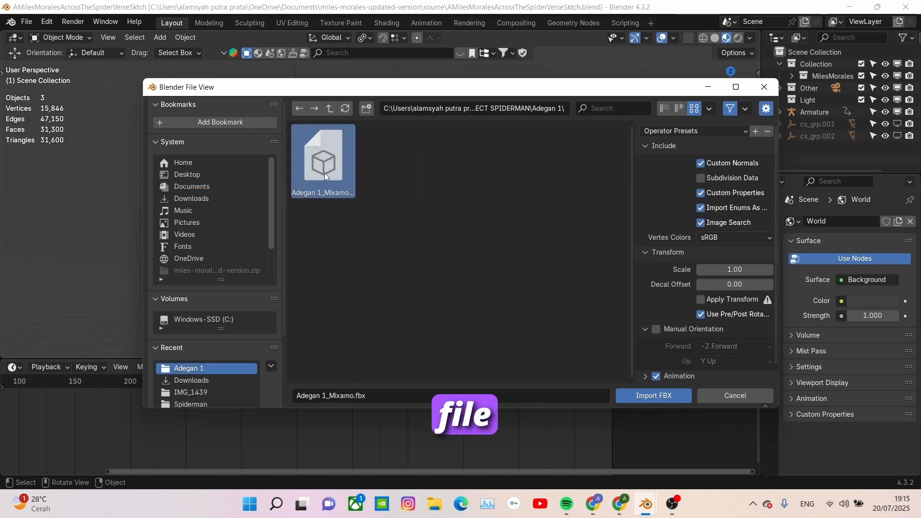
pyautogui.click(654, 395)
# Step: Move the imported mannequin and its armature about 3 m in the negative X direction, beside the Miles Morales character, and deselect everything
pyautogui.scroll(-4, 506, 232)
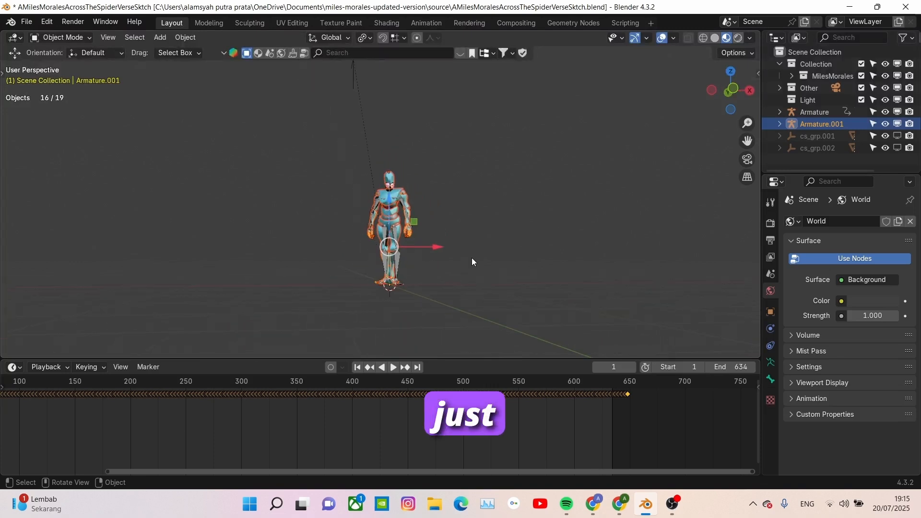
pyautogui.press('g')
pyautogui.press('x')
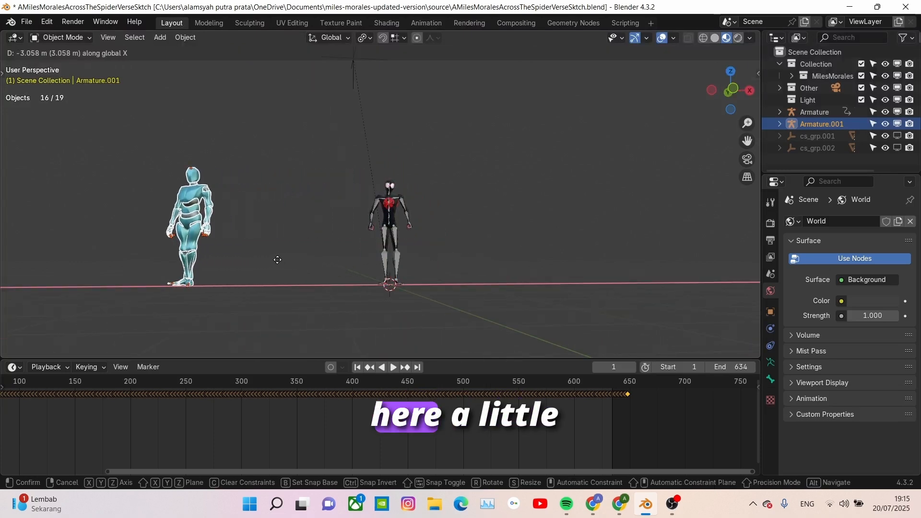
pyautogui.click(272, 260)
pyautogui.moveTo(272, 260); pyautogui.dragTo(400, 240, button='middle')
pyautogui.scroll(2, 367, 255)
pyautogui.click(400, 241)
pyautogui.scroll(-3, 400, 240)
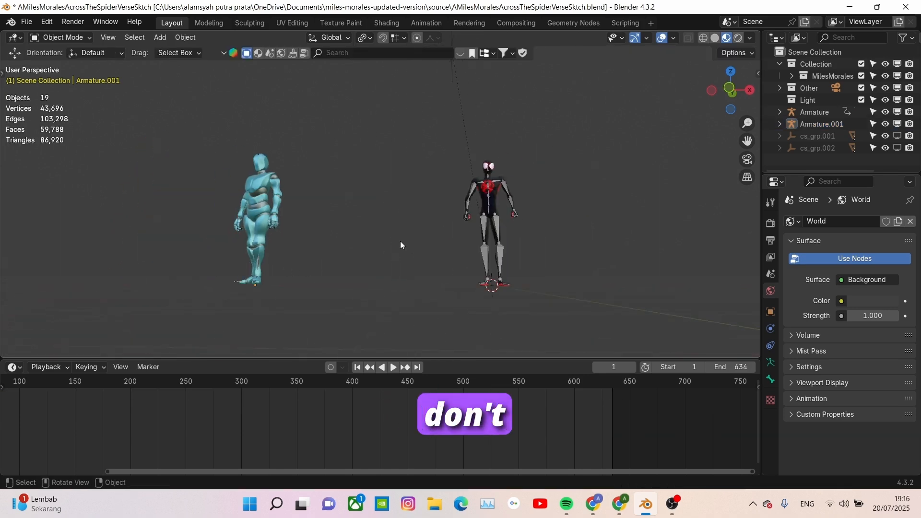
pyautogui.moveTo(333, 295); pyautogui.dragTo(379, 297, button='middle')
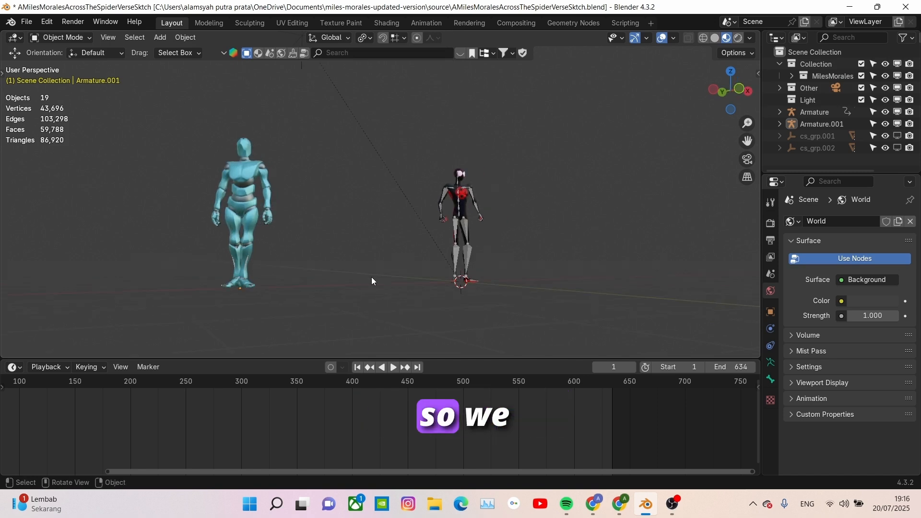
# Step: Delete the blue mannequin's mesh objects, keeping only the imported armature
pyautogui.click(244, 172)
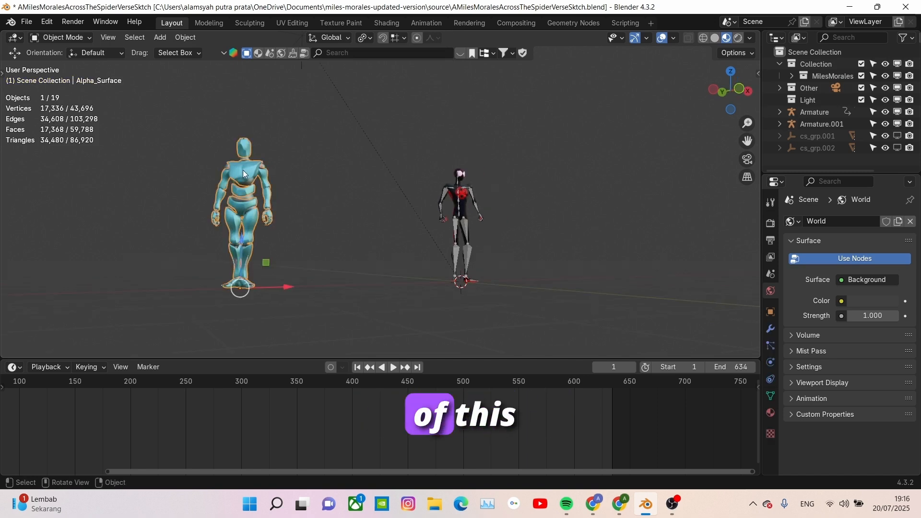
pyautogui.press('Delete')
pyautogui.click(244, 177)
# Step: Play and scrub the imported armature's animation to frame 287 and delete all its keyframes before that frame
pyautogui.press('Home')
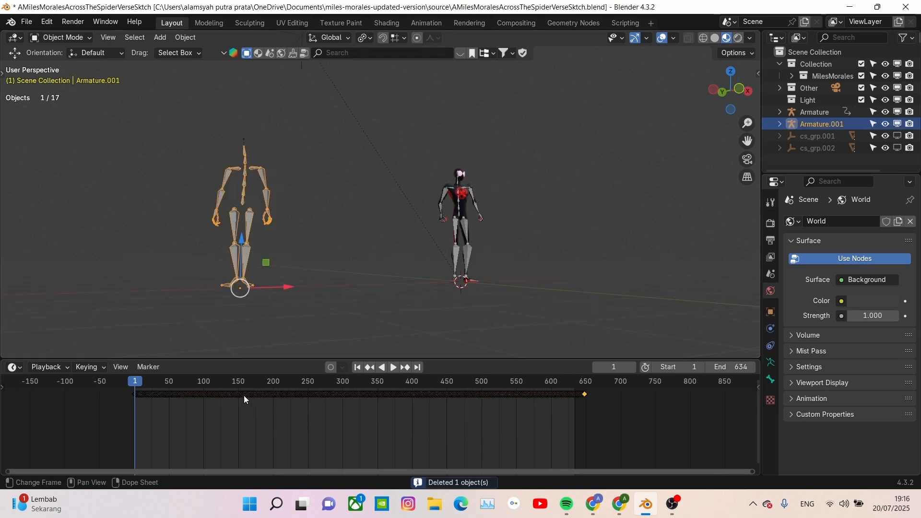
pyautogui.click(308, 383)
pyautogui.press('space')
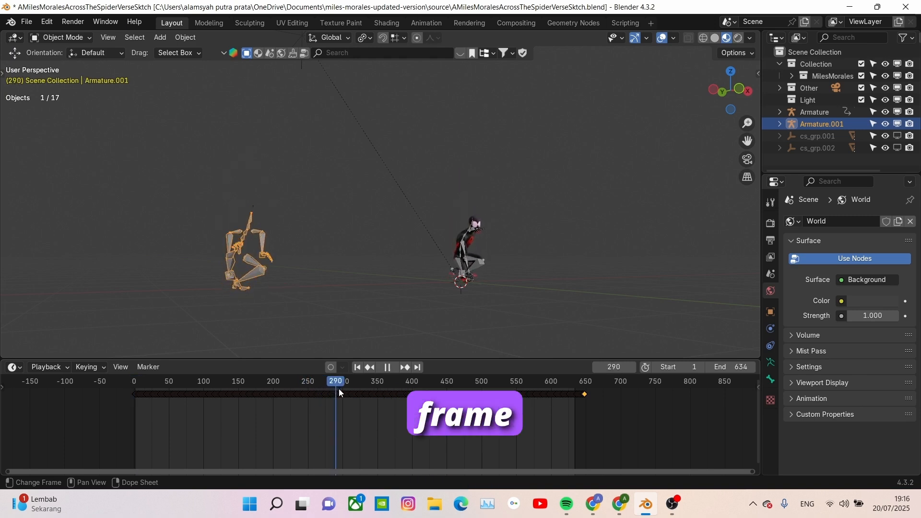
pyautogui.press('space')
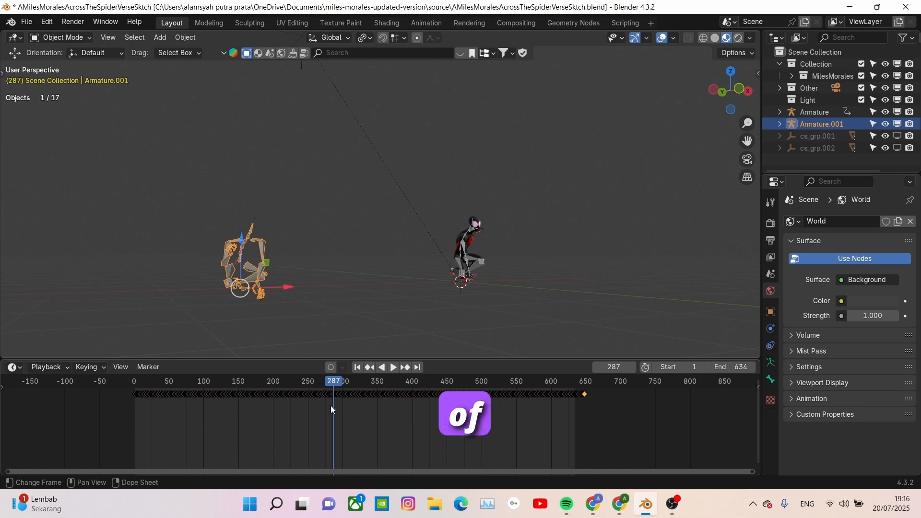
pyautogui.moveTo(328, 393); pyautogui.dragTo(129, 384)
pyautogui.press('Delete')
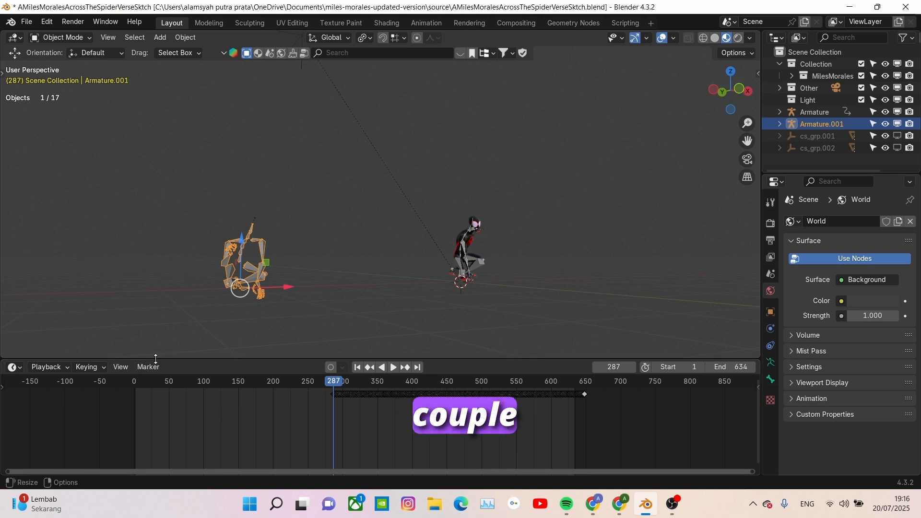
# Step: Split the workspace below the 3D viewport into three stacked editors: Timeline, Dope Sheet and Nonlinear Animation
pyautogui.moveTo(2, 357); pyautogui.dragTo(7, 292)
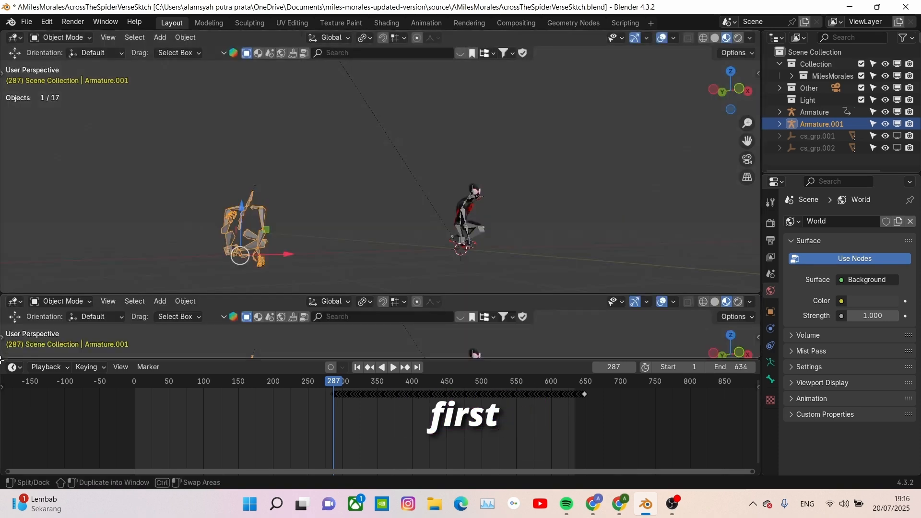
pyautogui.click(20, 301)
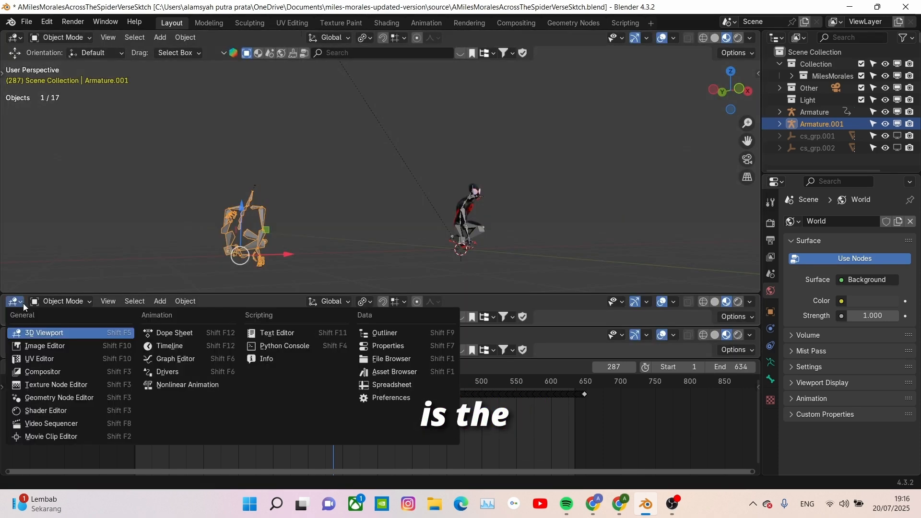
pyautogui.click(186, 346)
pyautogui.click(17, 337)
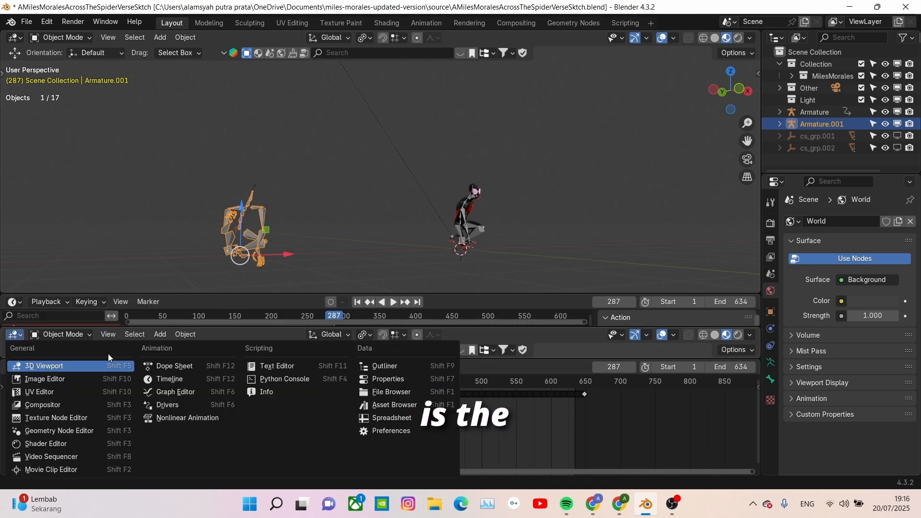
pyautogui.click(174, 367)
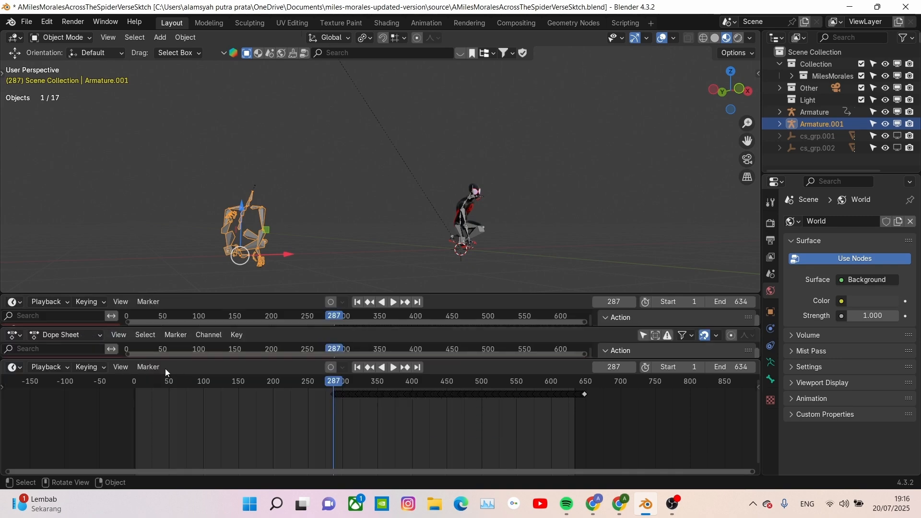
pyautogui.click(18, 370)
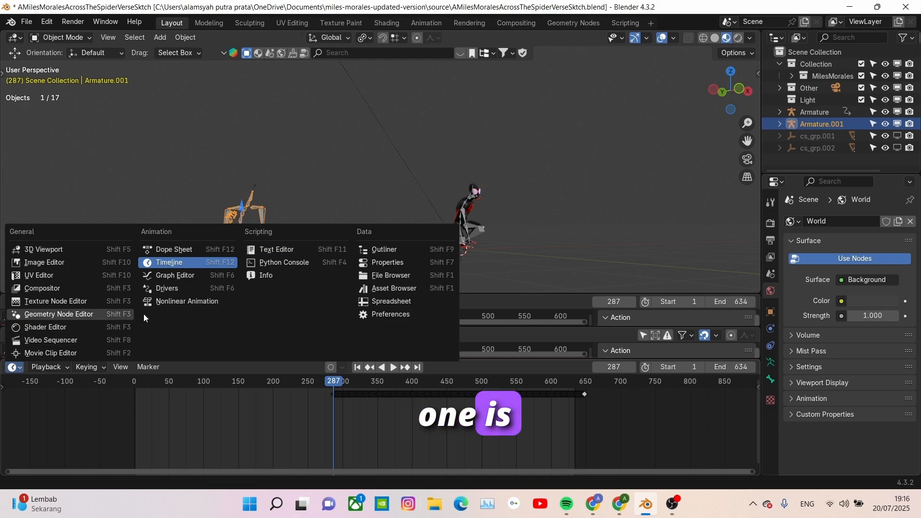
pyautogui.click(194, 300)
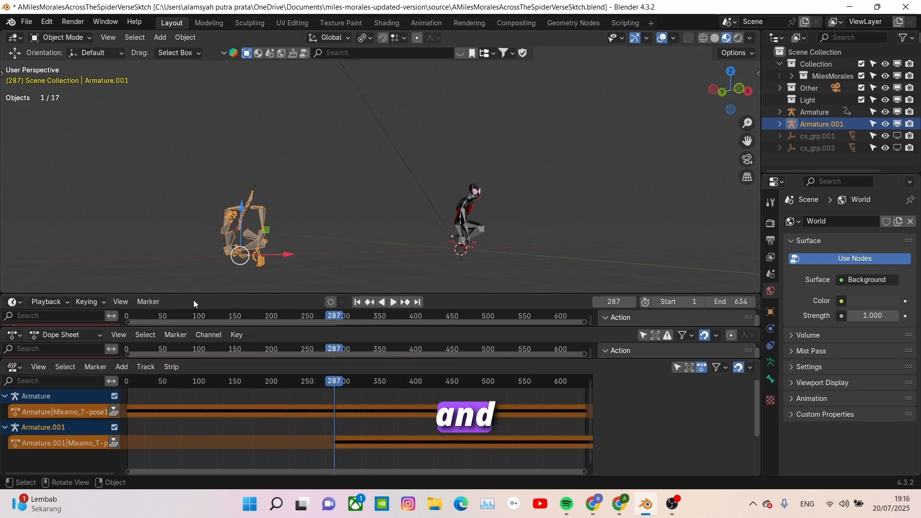
# Step: Enlarge the animation editor areas and switch the Dope Sheet to Action Editor mode
pyautogui.moveTo(158, 299); pyautogui.dragTo(158, 218)
pyautogui.click(79, 265)
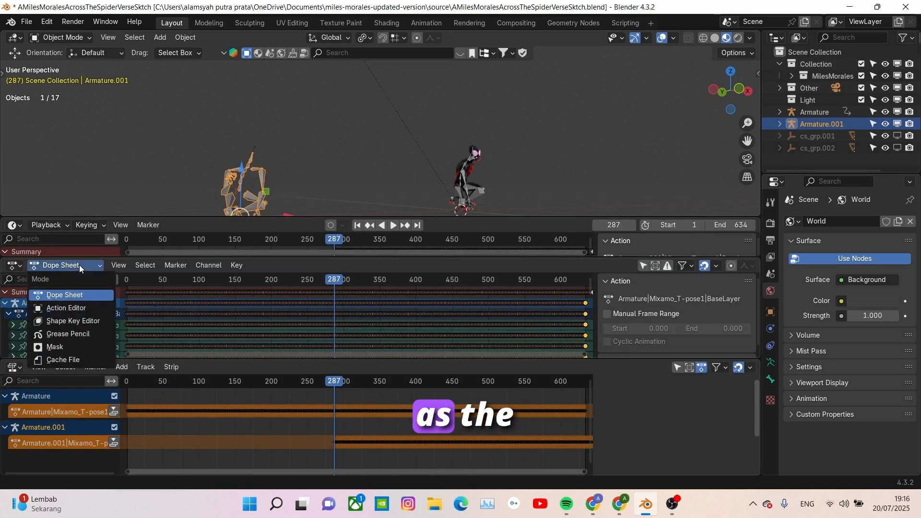
pyautogui.click(60, 309)
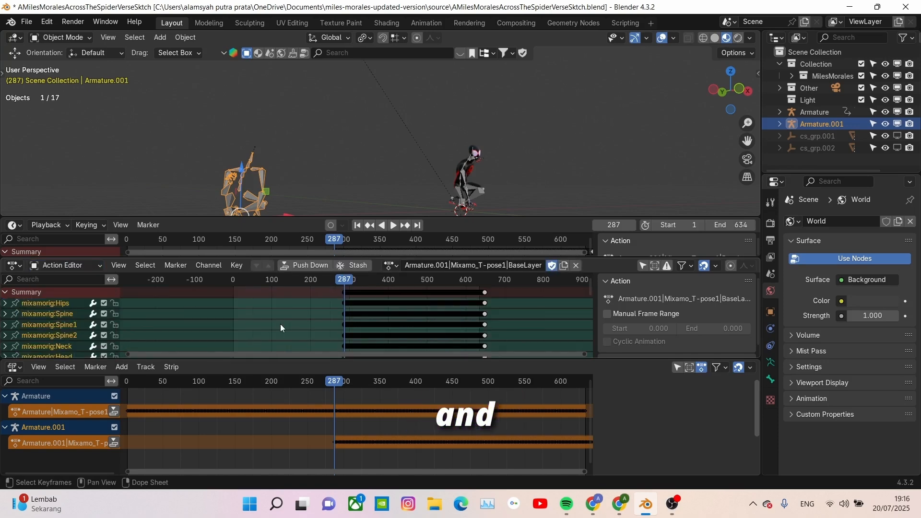
# Step: Rename the imported armature's action to S Action 2 and push it down as a strip in the Nonlinear Animation editor
pyautogui.click(453, 265)
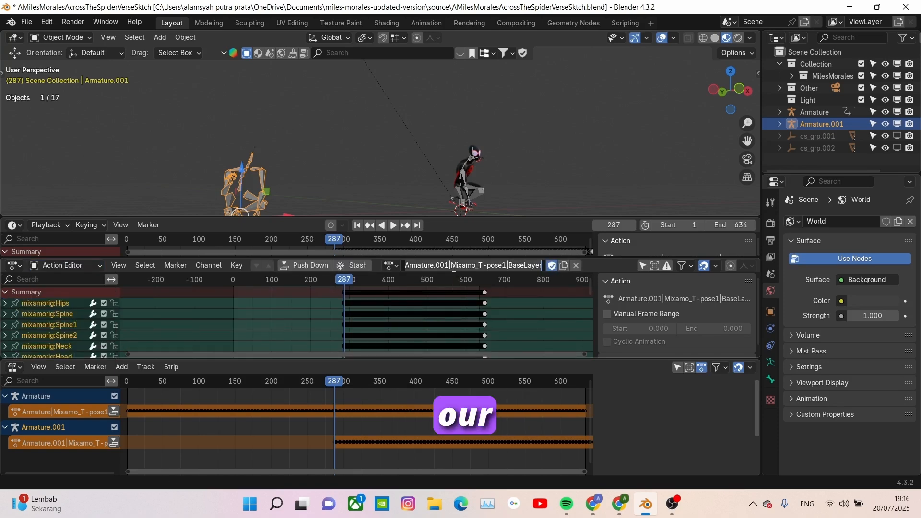
pyautogui.hotkey('ctrl', 'a')
pyautogui.press('BackSpace')
pyautogui.write('S Action 2')
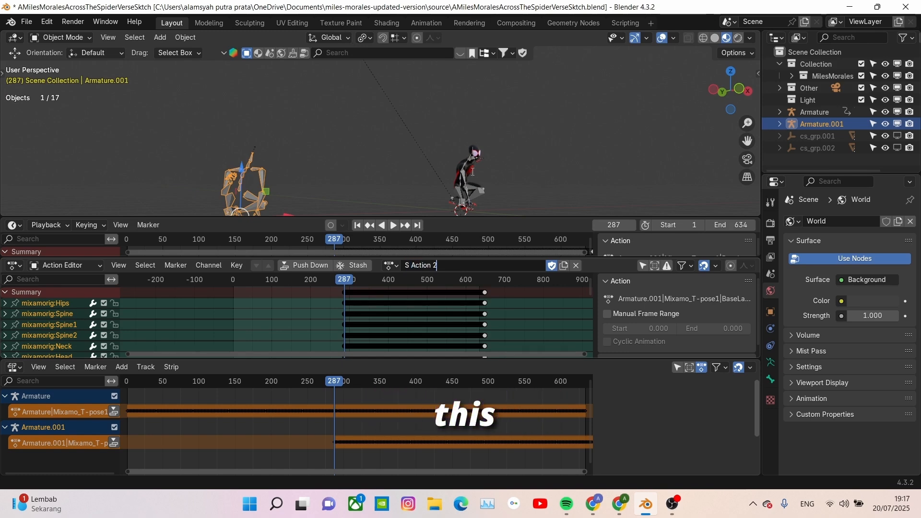
pyautogui.press('Return')
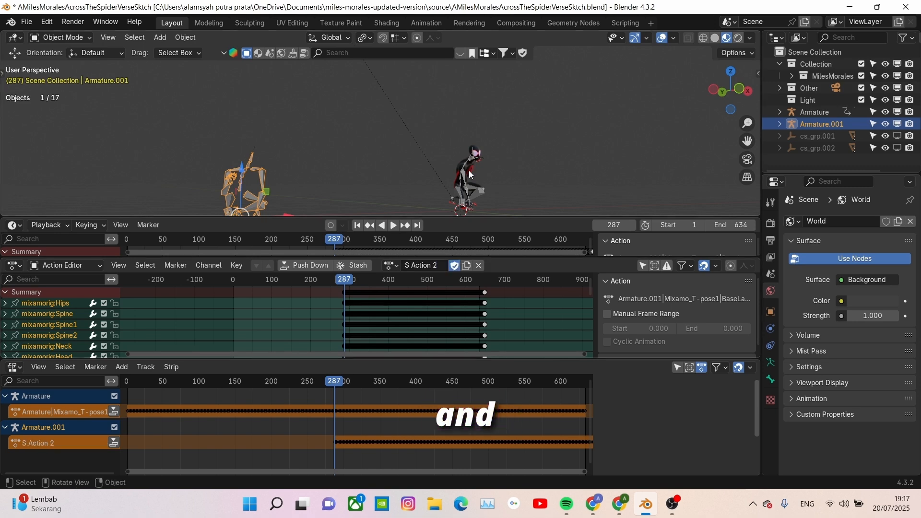
pyautogui.click(303, 269)
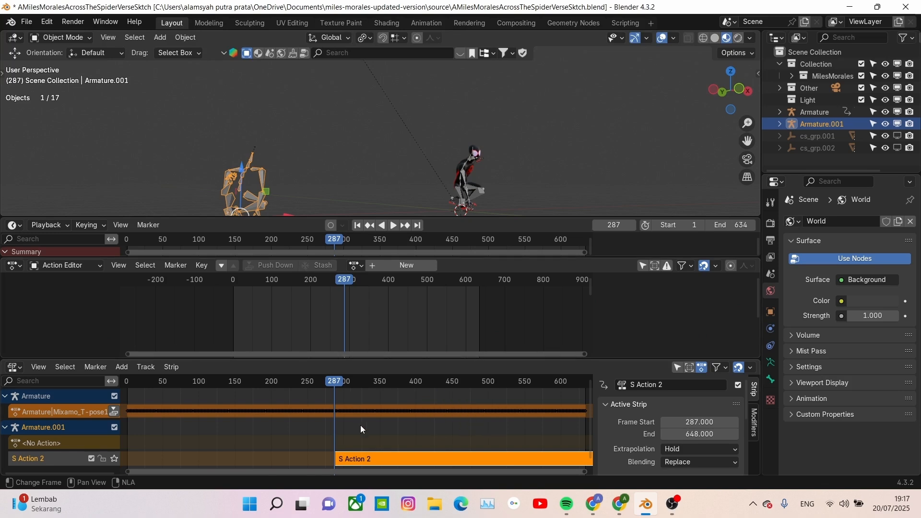
pyautogui.scroll(-3, 361, 430)
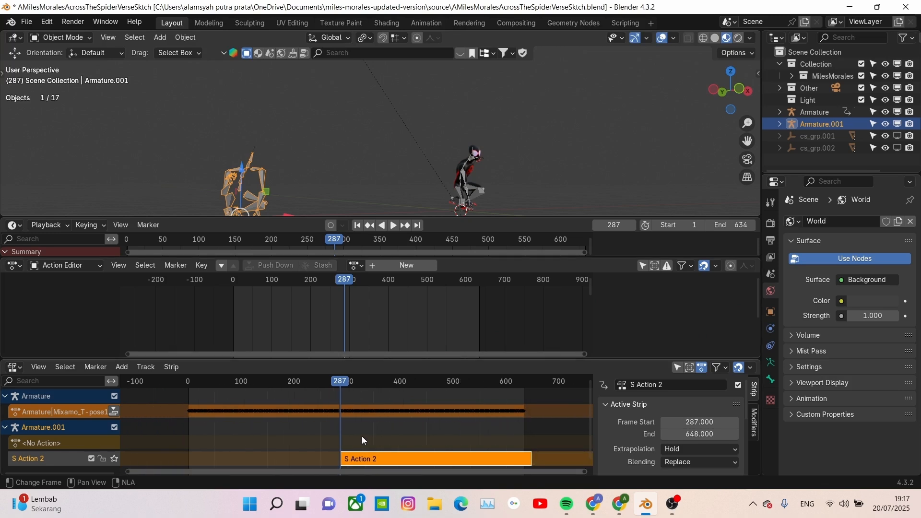
# Step: Select the Miles Morales armature, rename its action to S Action 1 and push it down as an NLA strip
pyautogui.click(464, 180)
pyautogui.moveTo(463, 180); pyautogui.dragTo(476, 265, button='middle')
pyautogui.hotkey('ctrl', 'a')
pyautogui.press('BackSpace')
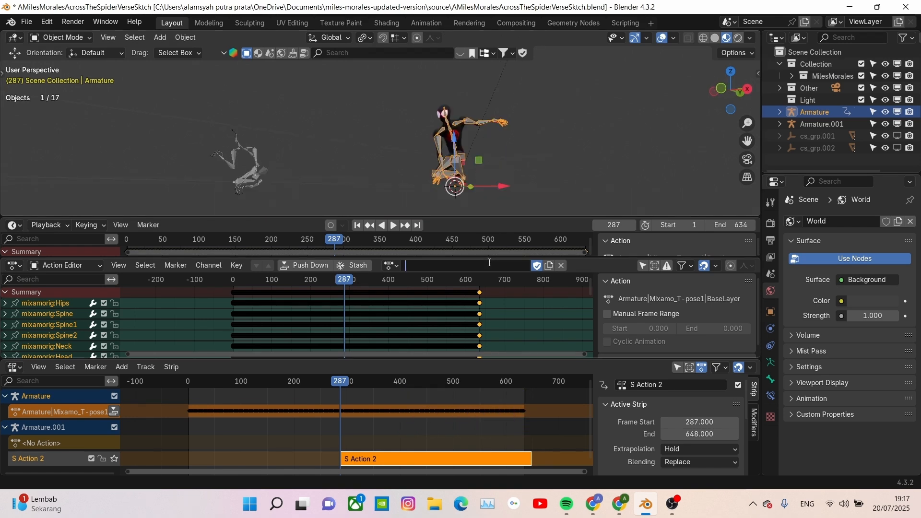
pyautogui.write('S')
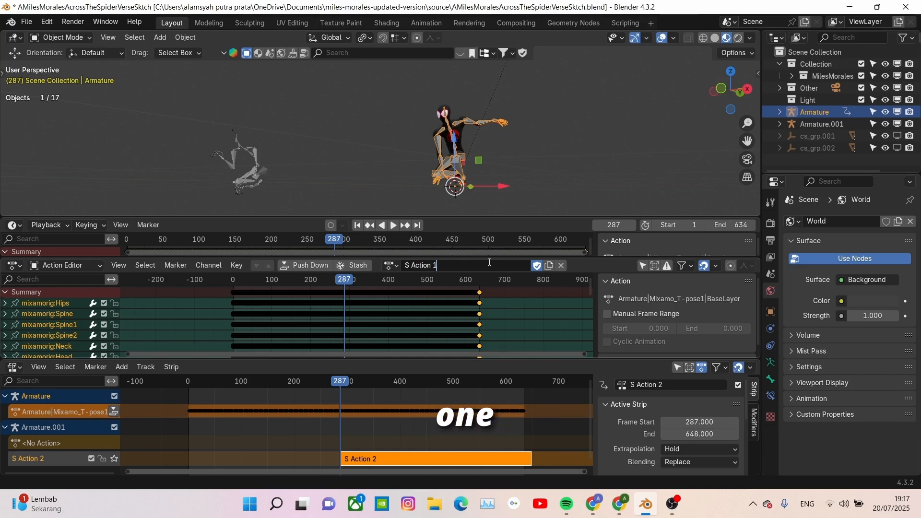
pyautogui.write(' Action 1')
pyautogui.press('Return')
pyautogui.click(307, 265)
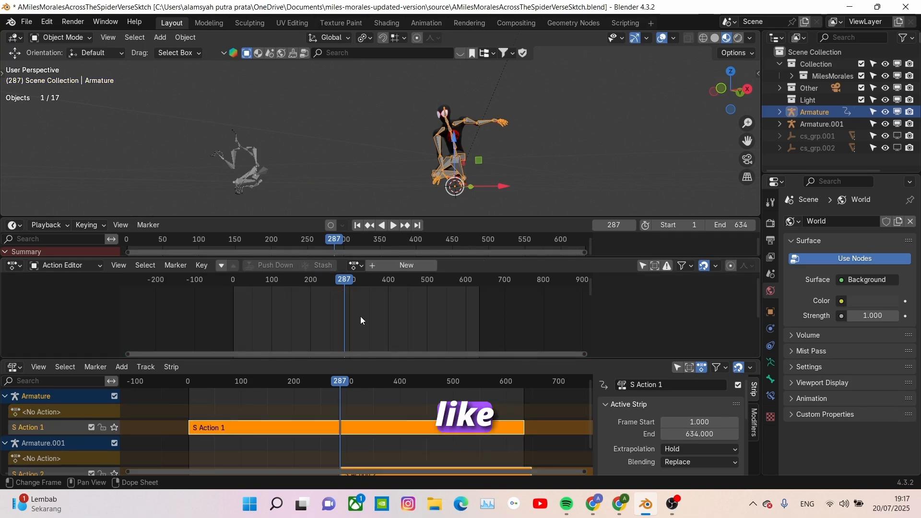
pyautogui.scroll(-2, 360, 316)
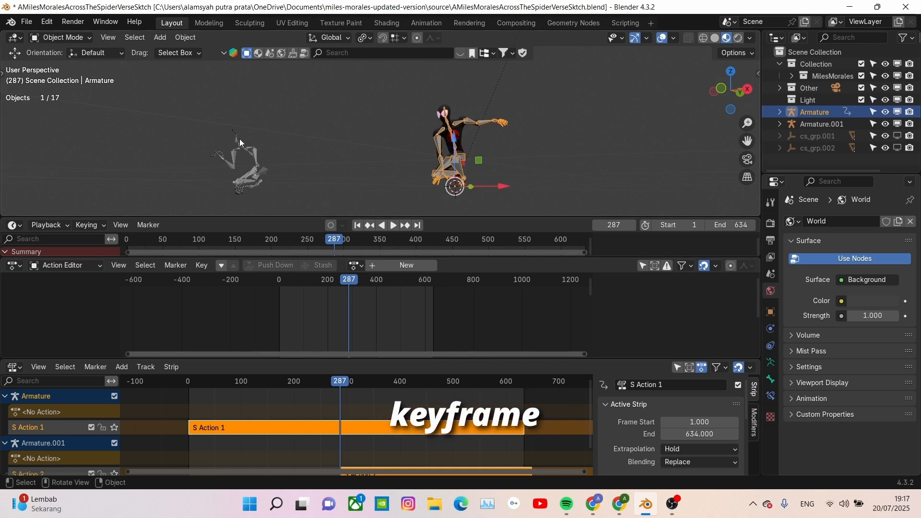
# Step: Assign S Action 2 to the Miles Morales armature and push it down as a second strip above S Action 1
pyautogui.click(389, 270)
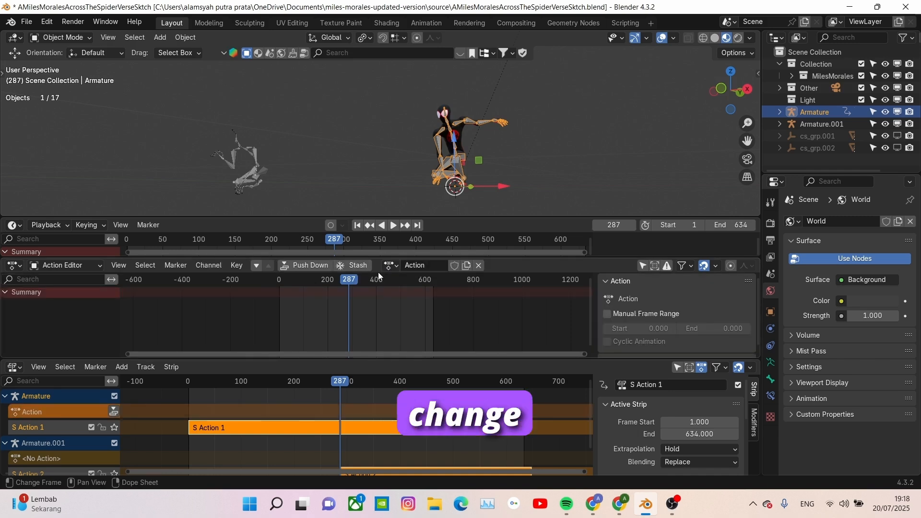
pyautogui.click(391, 265)
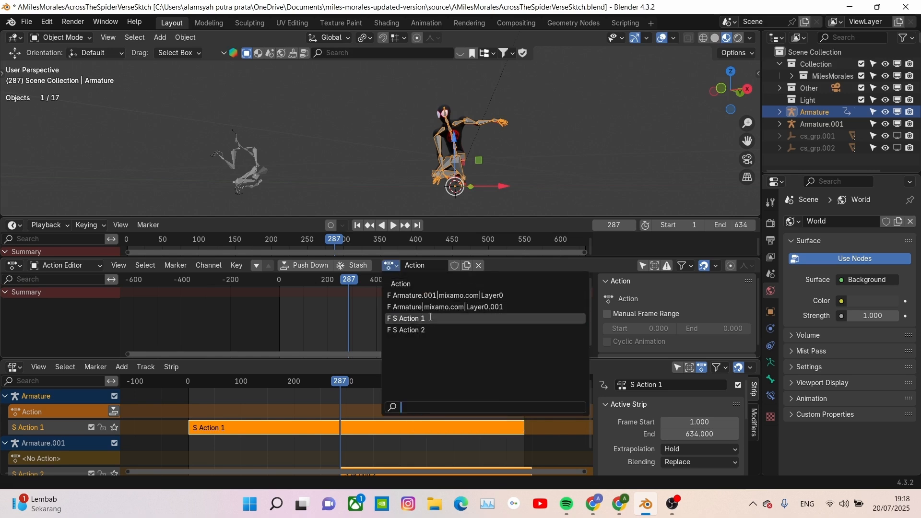
pyautogui.click(419, 330)
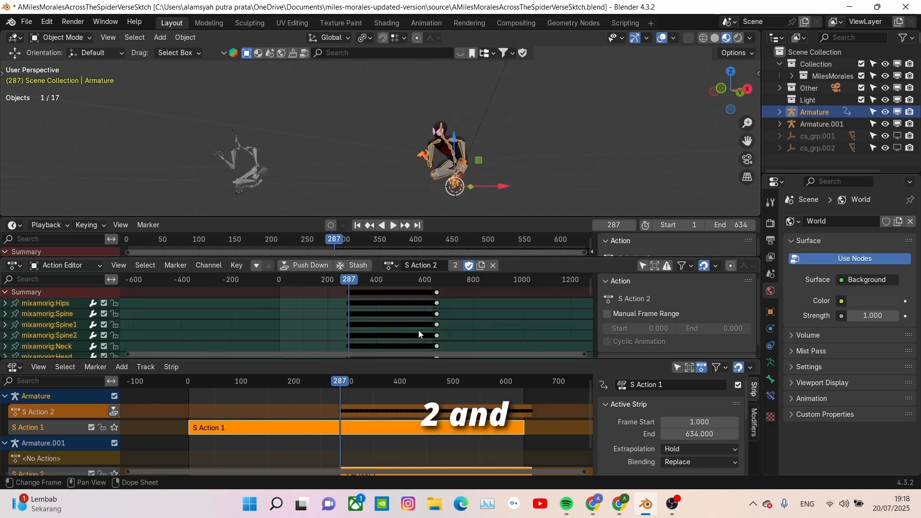
pyautogui.scroll(-3, 450, 319)
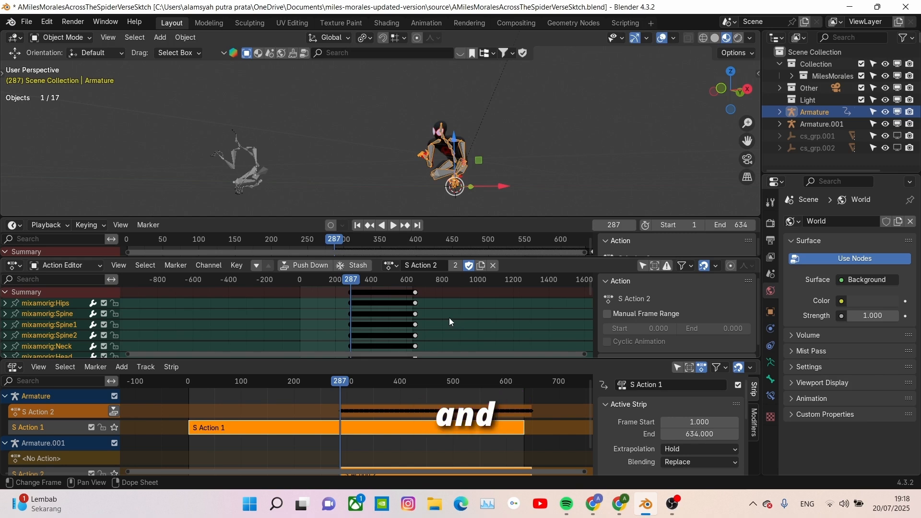
pyautogui.click(307, 266)
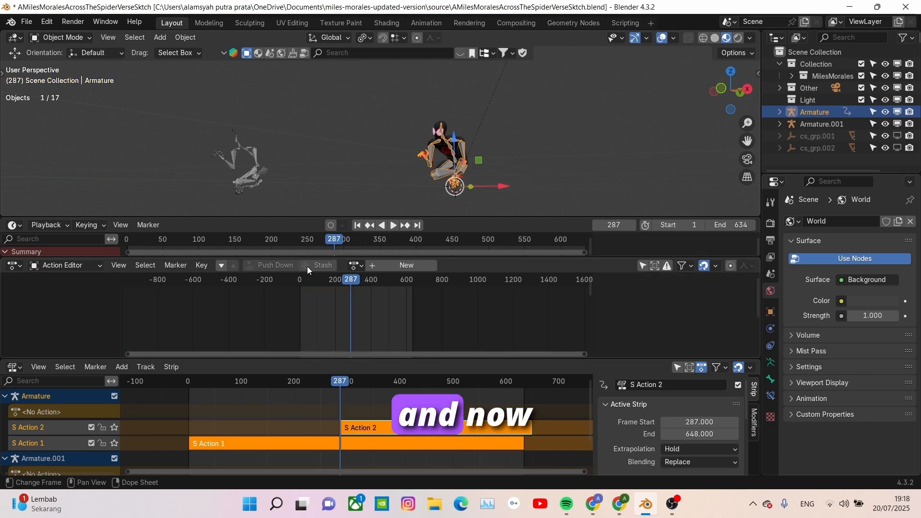
pyautogui.scroll(-2, 342, 380)
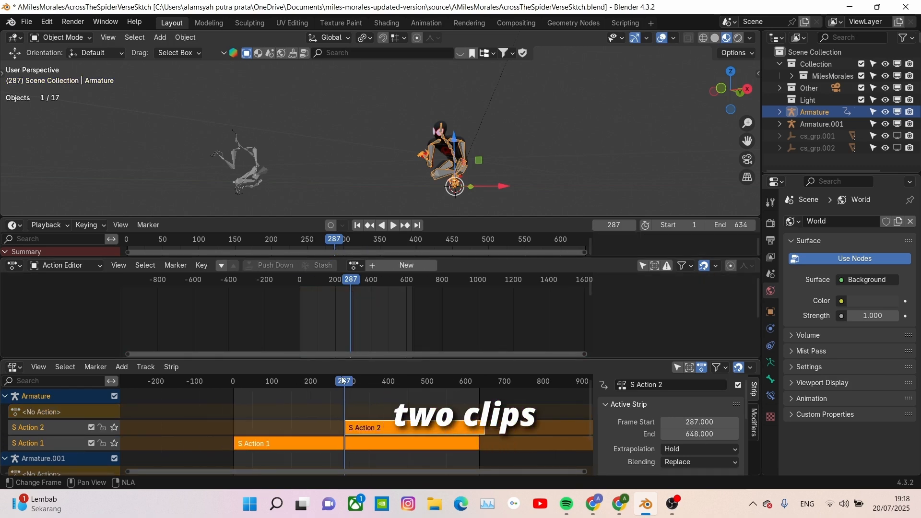
# Step: Play the two overlapping strips briefly and extend the scene's end frame to 960
pyautogui.press('space')
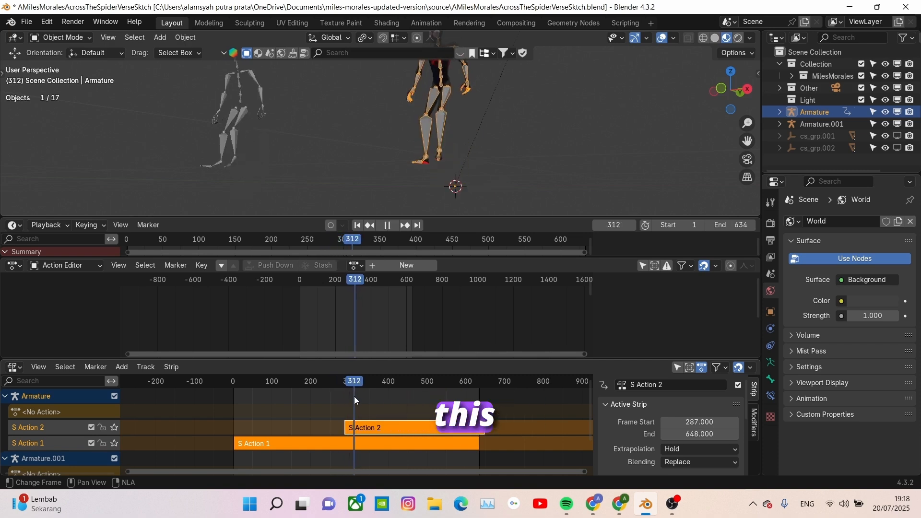
pyautogui.press('space')
pyautogui.scroll(-2, 491, 318)
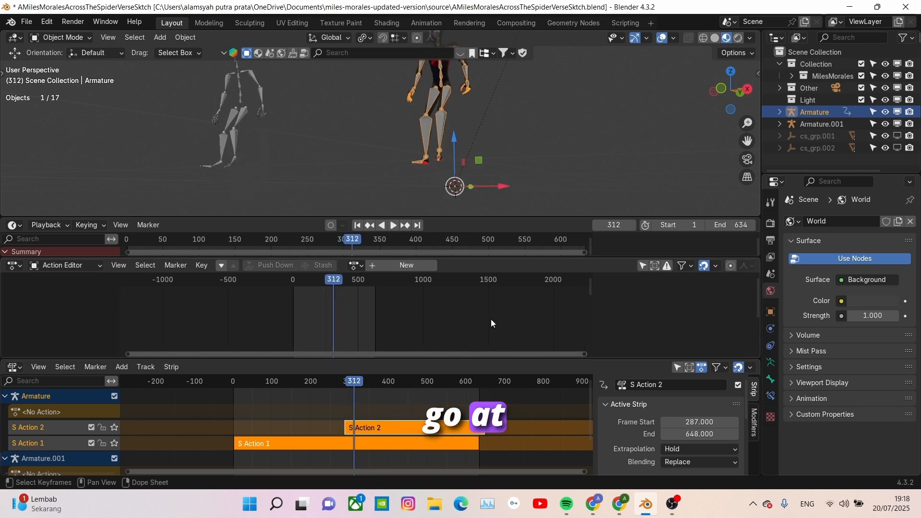
pyautogui.moveTo(730, 225); pyautogui.dragTo(808, 225)
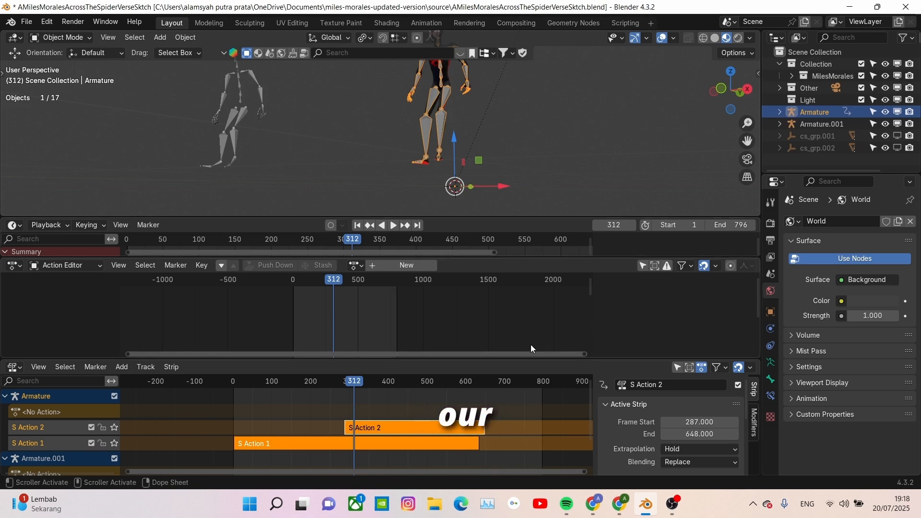
pyautogui.scroll(-4, 458, 407)
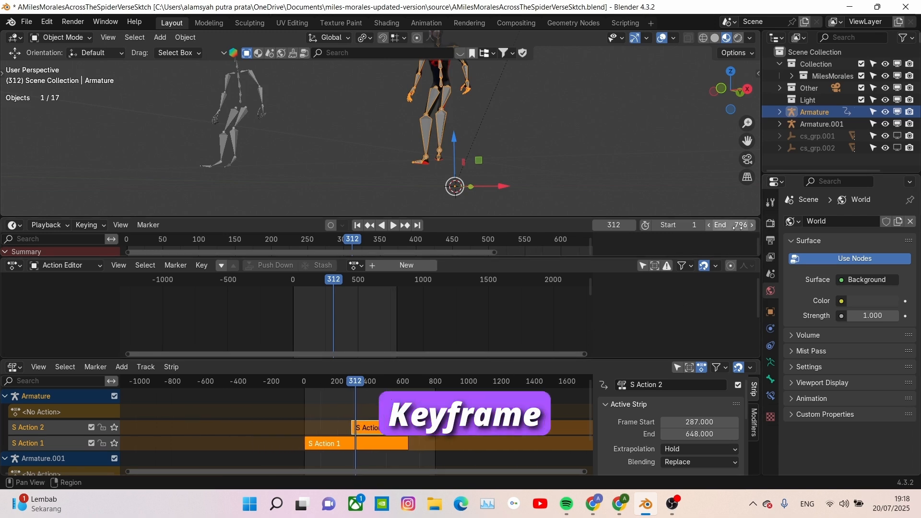
pyautogui.moveTo(729, 225); pyautogui.dragTo(748, 225)
# Step: Move the Miles Morales armature's S Action 2 strip to start at frame 611, slightly overlapping the end of S Action 1
pyautogui.click(461, 415)
pyautogui.moveTo(385, 427); pyautogui.dragTo(429, 428)
pyautogui.scroll(9, 429, 428)
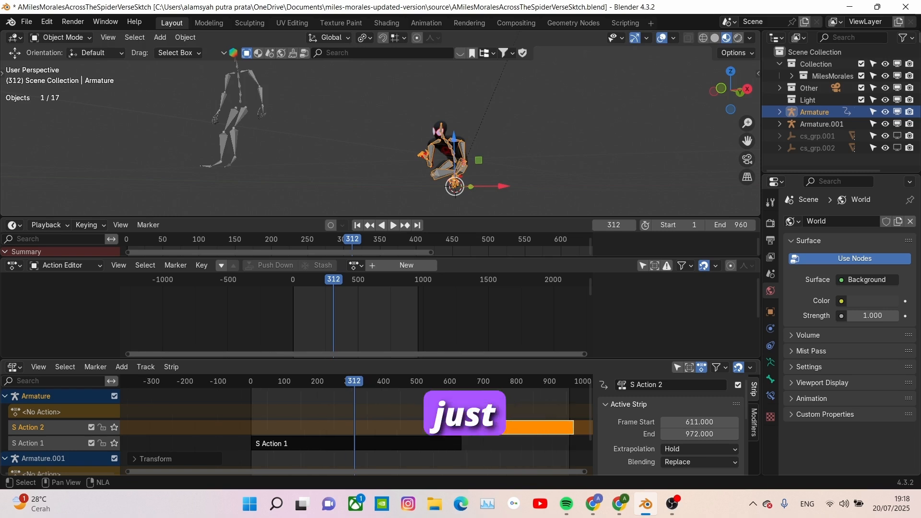
pyautogui.moveTo(489, 426); pyautogui.dragTo(353, 426, button='middle')
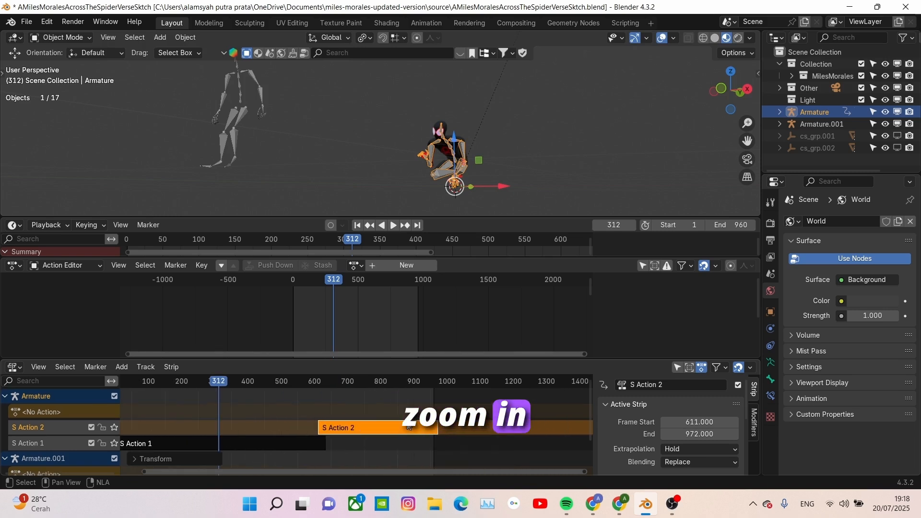
pyautogui.scroll(4, 352, 426)
# Step: Enlarge the Nonlinear Animation editor and set the S Action 2 strip's Extrapolation to Nothing and Blend In to 14.8
pyautogui.moveTo(595, 359); pyautogui.dragTo(594, 294)
pyautogui.scroll(-2, 643, 435)
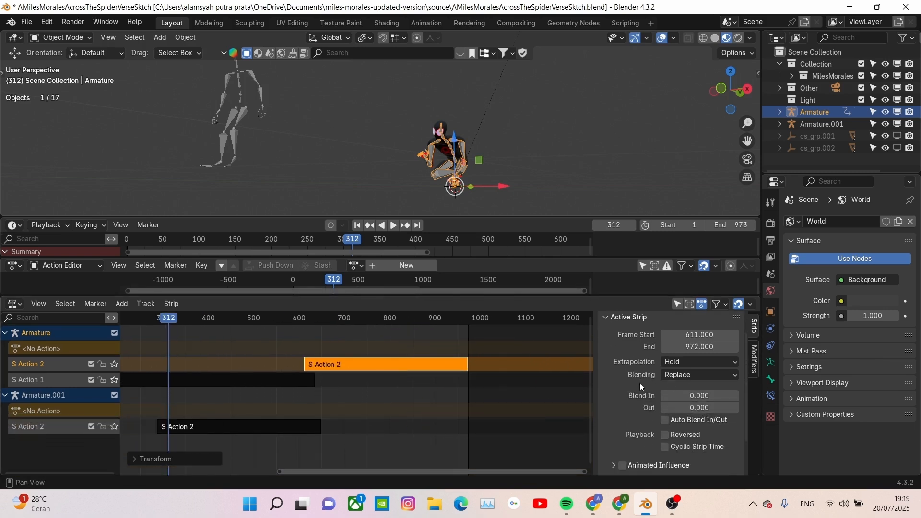
pyautogui.click(679, 361)
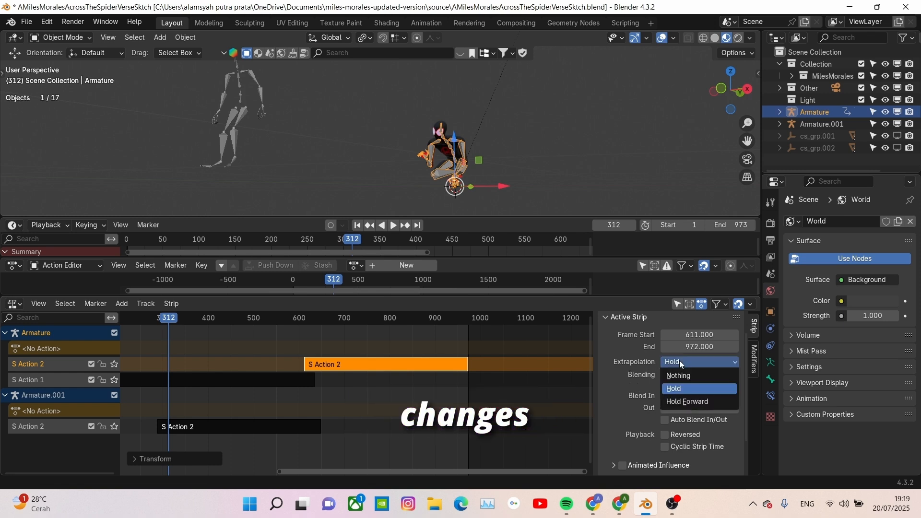
pyautogui.click(689, 374)
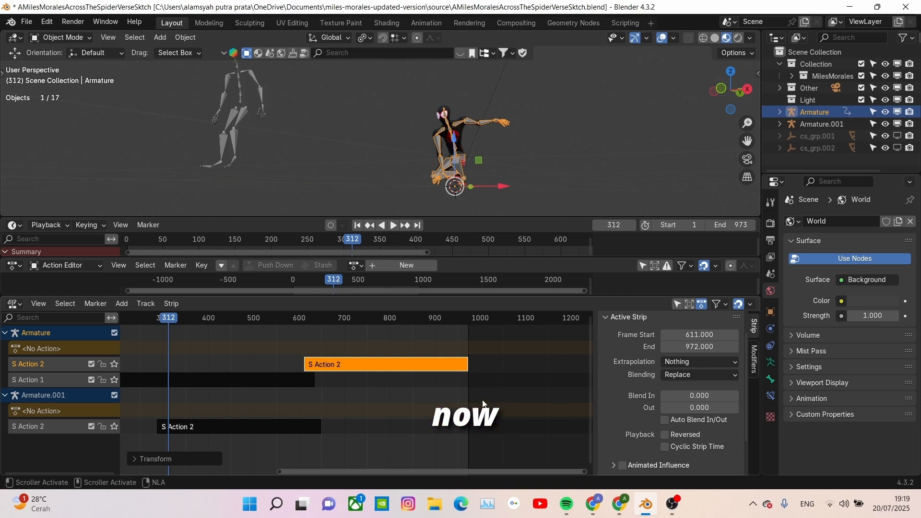
pyautogui.moveTo(689, 396); pyautogui.dragTo(721, 396)
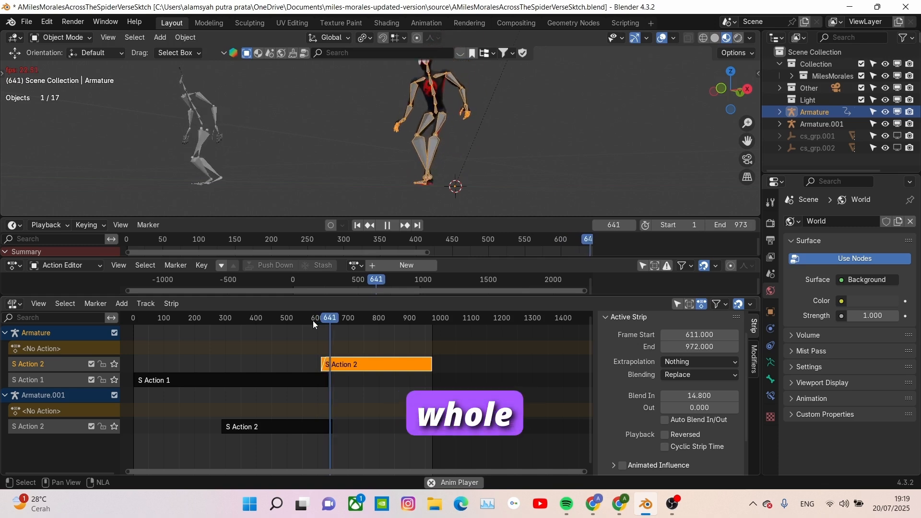
# Step: Review the playing character's blended animation from another angle and reduce the height of the Nonlinear Animation editor
pyautogui.moveTo(490, 147); pyautogui.dragTo(506, 161, button='middle')
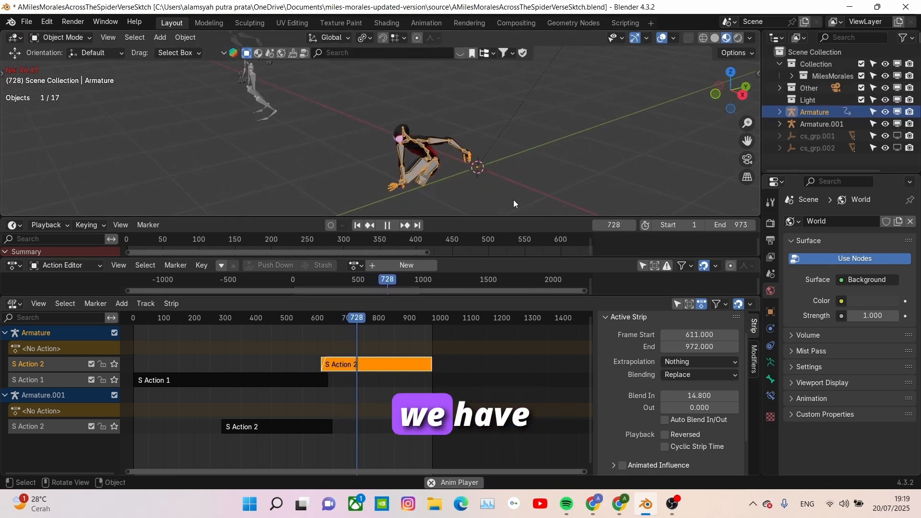
pyautogui.moveTo(507, 296); pyautogui.dragTo(520, 359)
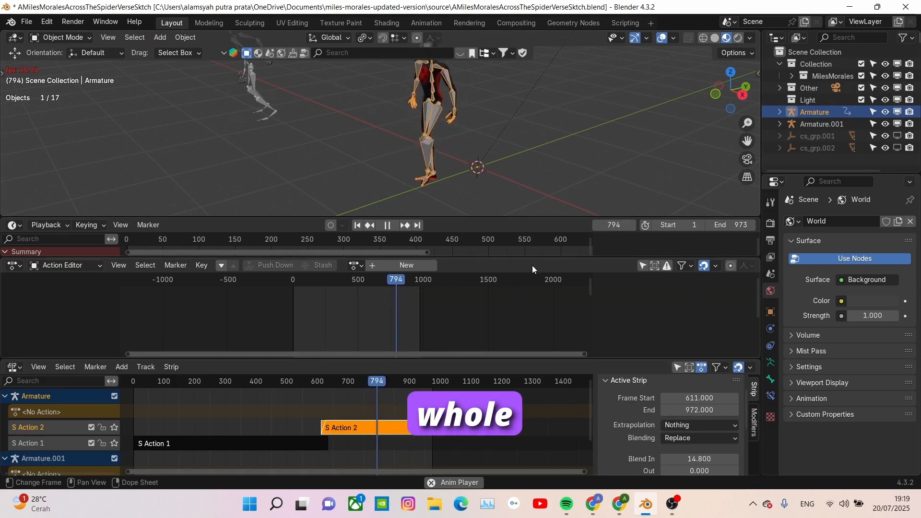
# Step: Enlarge the 3D viewport by reducing the height of the Timeline and Action Editor beneath it
pyautogui.moveTo(531, 259); pyautogui.dragTo(537, 311)
pyautogui.moveTo(544, 217); pyautogui.dragTo(552, 252)
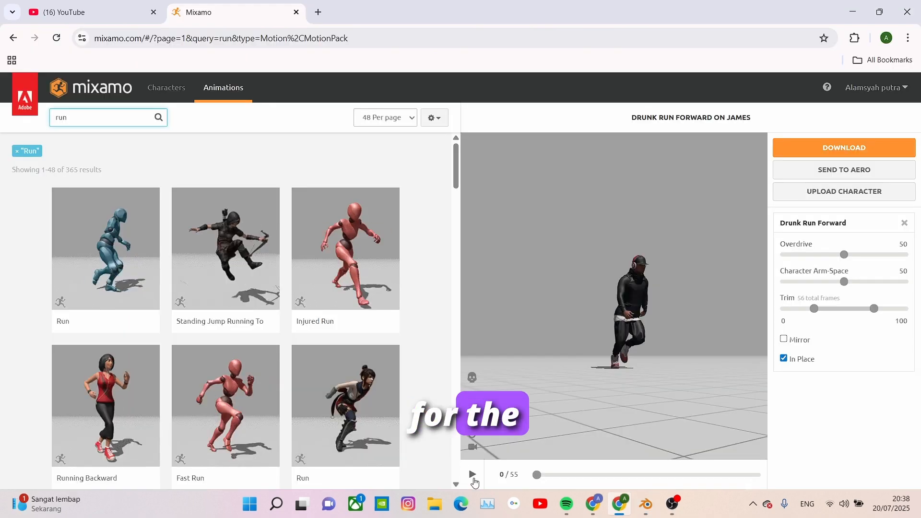
# Step: Preview the Drunk Run Forward animation on Mixamo and look through the run search results
pyautogui.click(473, 476)
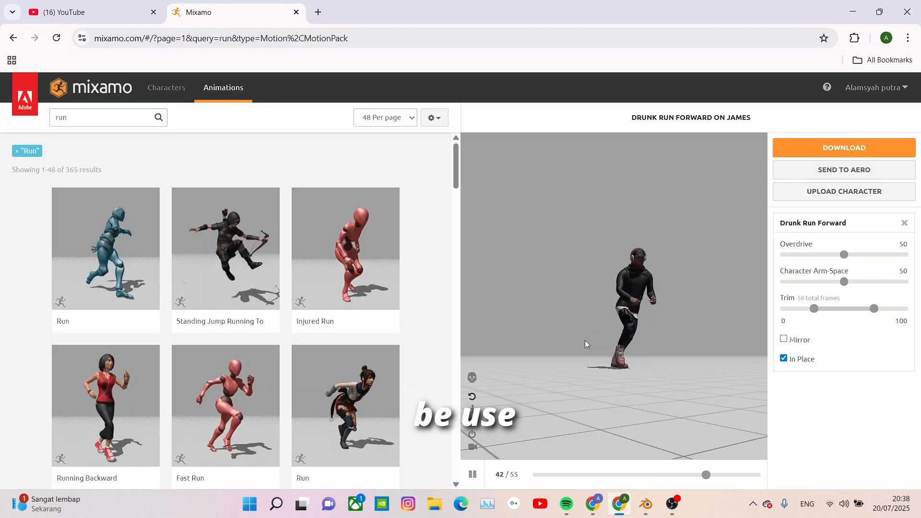
pyautogui.scroll(-2, 234, 380)
pyautogui.scroll(-3, 234, 380)
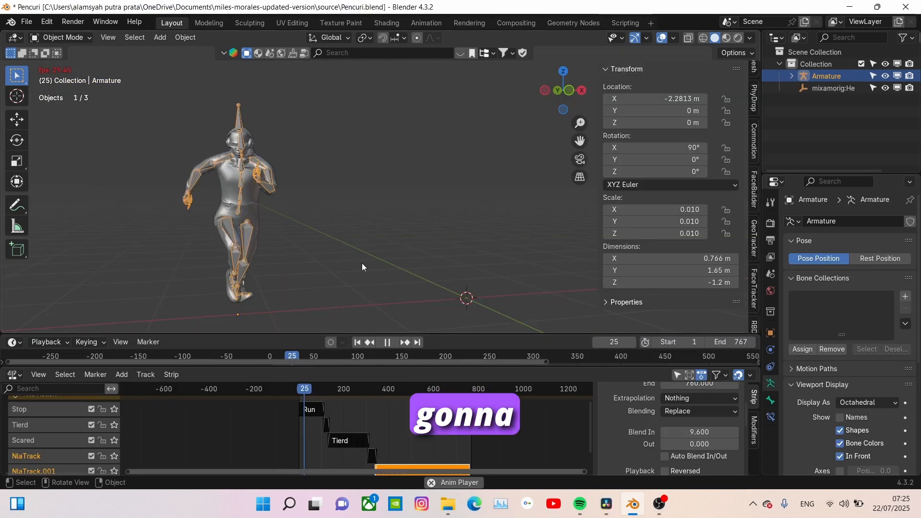
# Step: Review the thief character's blended Mixamo animation in the Pencuri file from several angles
pyautogui.moveTo(362, 263); pyautogui.dragTo(383, 212, button='middle')
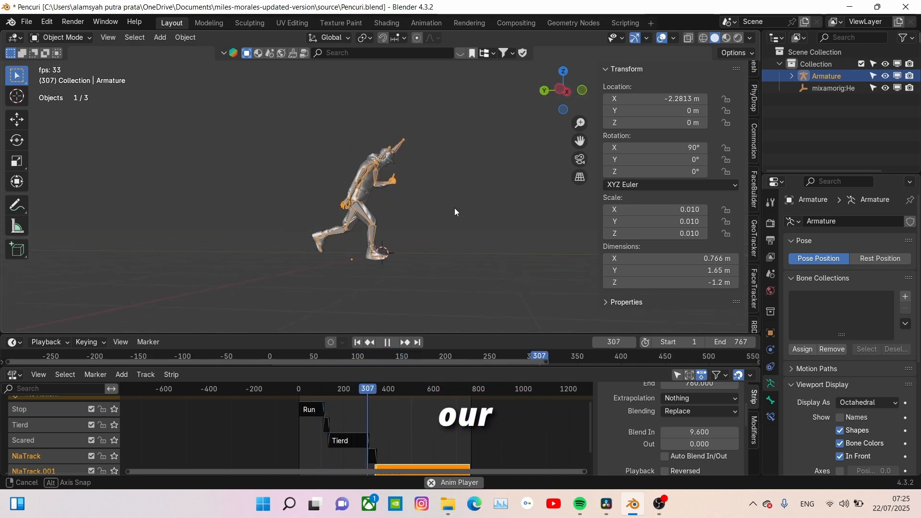
pyautogui.moveTo(455, 212); pyautogui.dragTo(258, 226, button='middle')
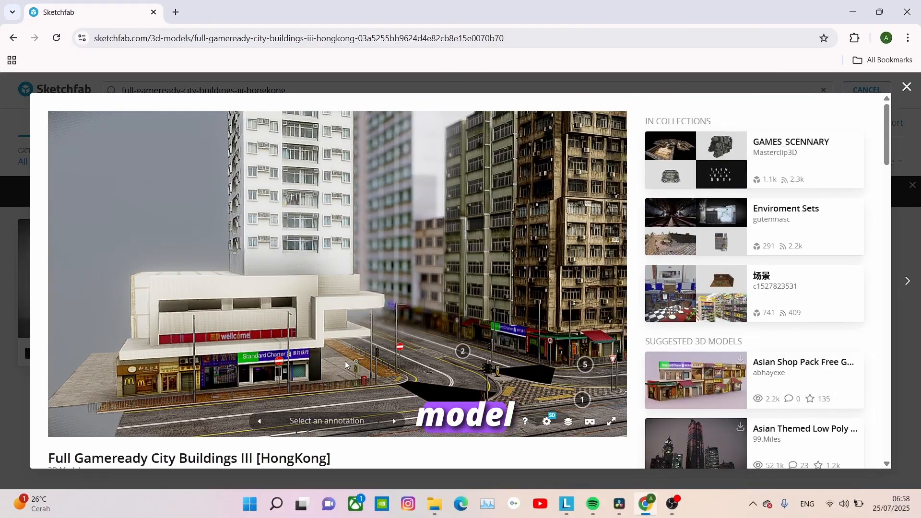
# Step: Examine the Full Gameready City Buildings III [HongKong] model and its details on Sketchfab
pyautogui.moveTo(332, 324)
pyautogui.mouseDown()
pyautogui.moveTo(353, 323)
pyautogui.moveTo(372, 350)
pyautogui.moveTo(443, 365)
pyautogui.mouseUp()
pyautogui.scroll(-5, 629, 341)
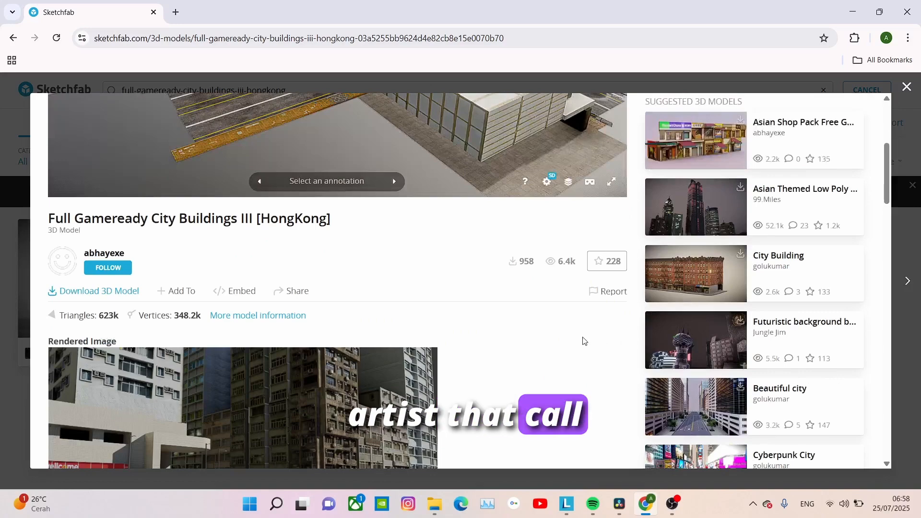
pyautogui.scroll(5, 563, 301)
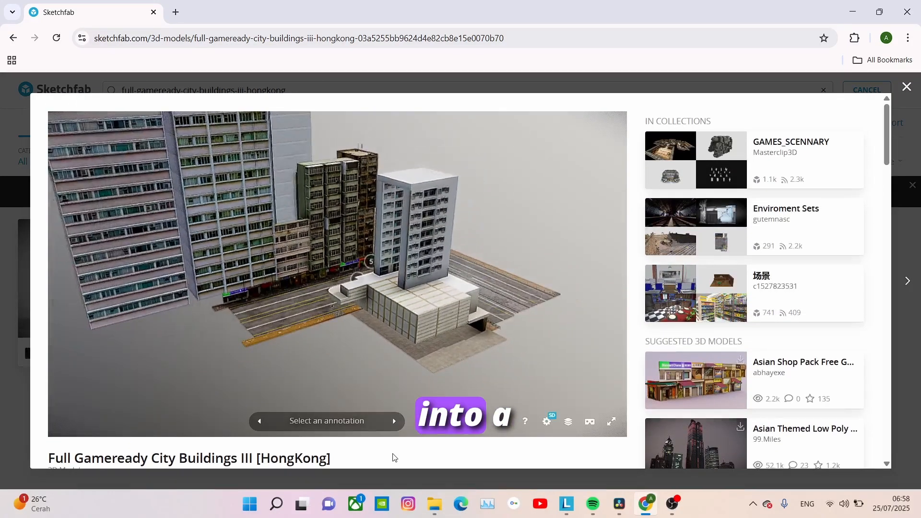
pyautogui.scroll(-3, 391, 456)
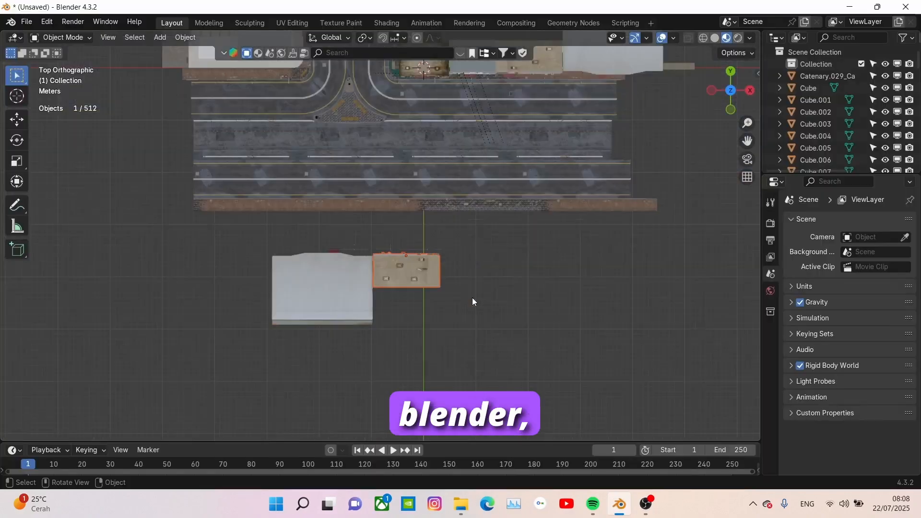
# Step: Inspect the imported Hong Kong city model in Blender, from the overall street layout to the corner shop building
pyautogui.scroll(-2, 472, 297)
pyautogui.keyDown('shift'); pyautogui.moveTo(447, 270); pyautogui.dragTo(468, 176, button='middle'); pyautogui.keyUp('shift')
pyautogui.scroll(4, 466, 177)
pyautogui.scroll(2, 466, 180)
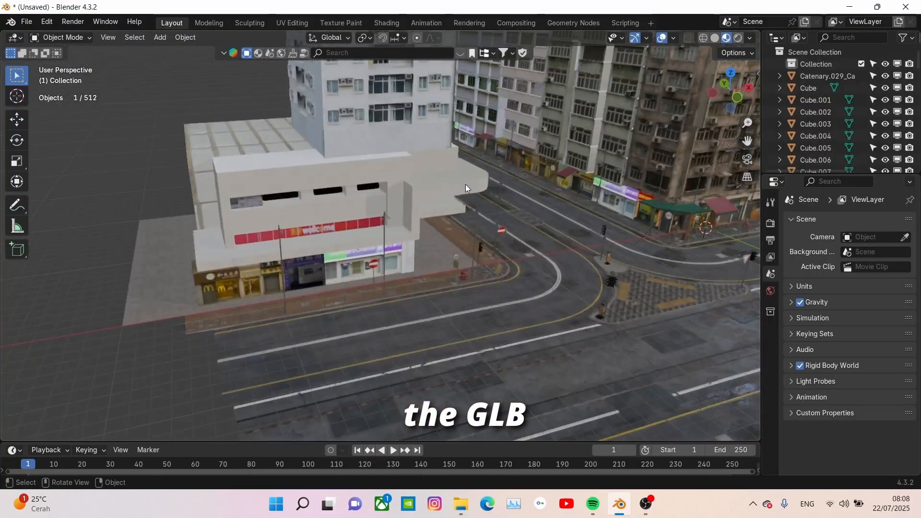
pyautogui.click(404, 173)
pyautogui.moveTo(404, 174); pyautogui.dragTo(341, 176, button='middle')
pyautogui.scroll(2, 320, 170)
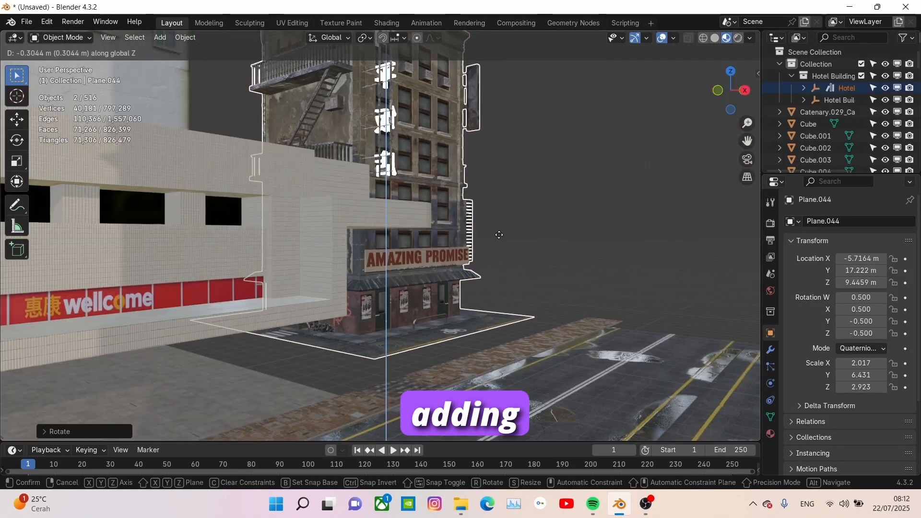
# Step: Constrain the move of the added hotel building to the X axis
pyautogui.press('x')
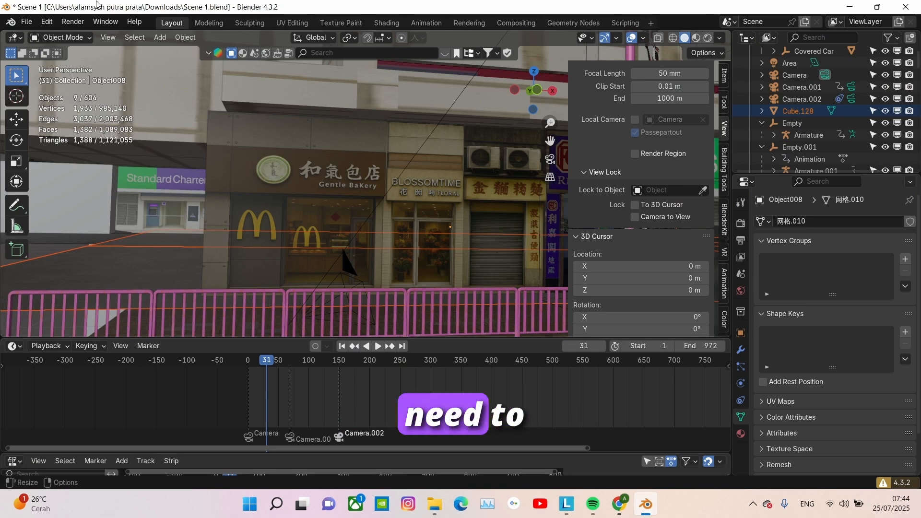
# Step: Append every object from the Miles Morales blend file into the city scene
pyautogui.click(25, 22)
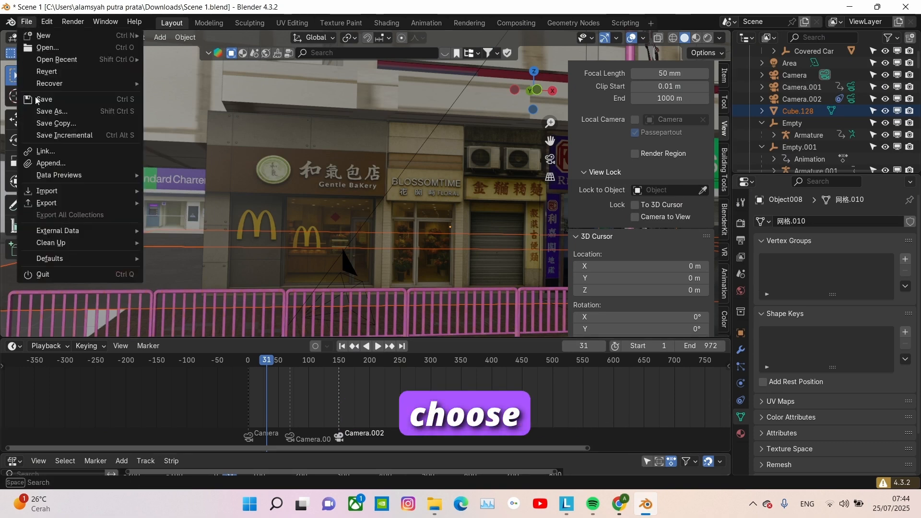
pyautogui.click(51, 163)
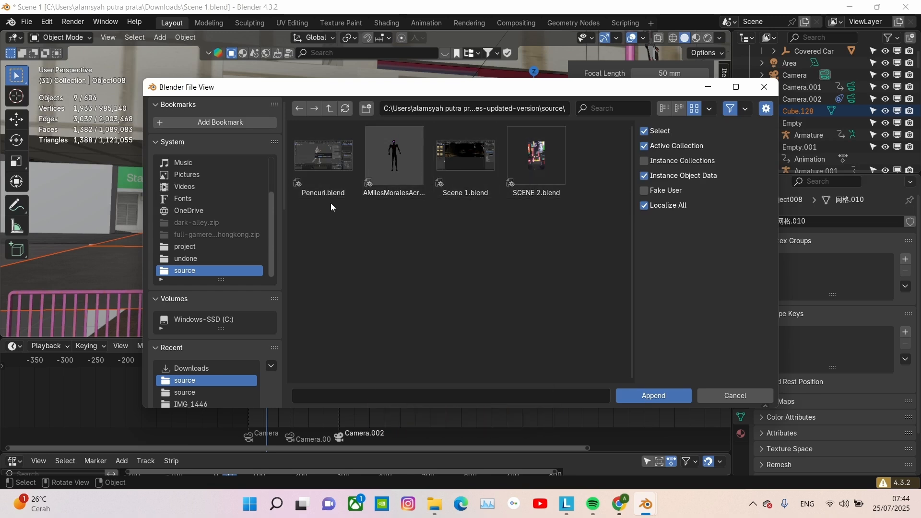
pyautogui.click(376, 192)
pyautogui.doubleClick(383, 181)
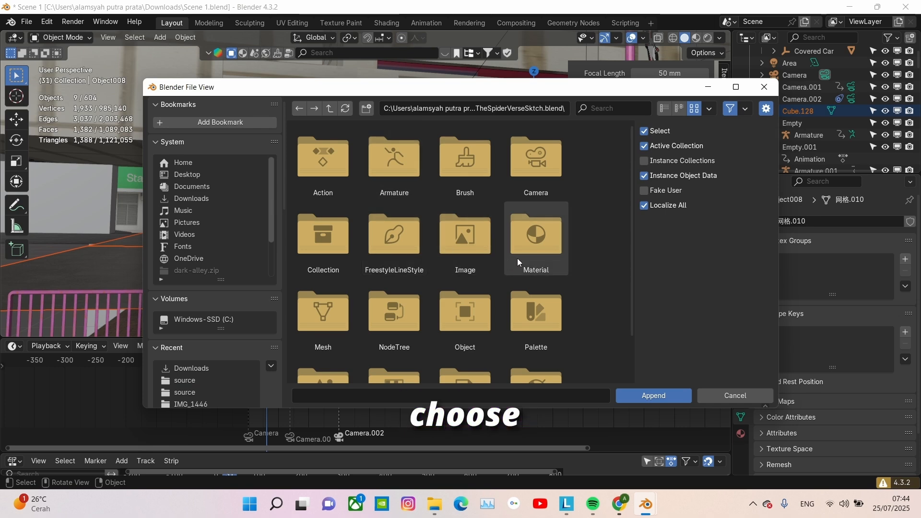
pyautogui.doubleClick(468, 324)
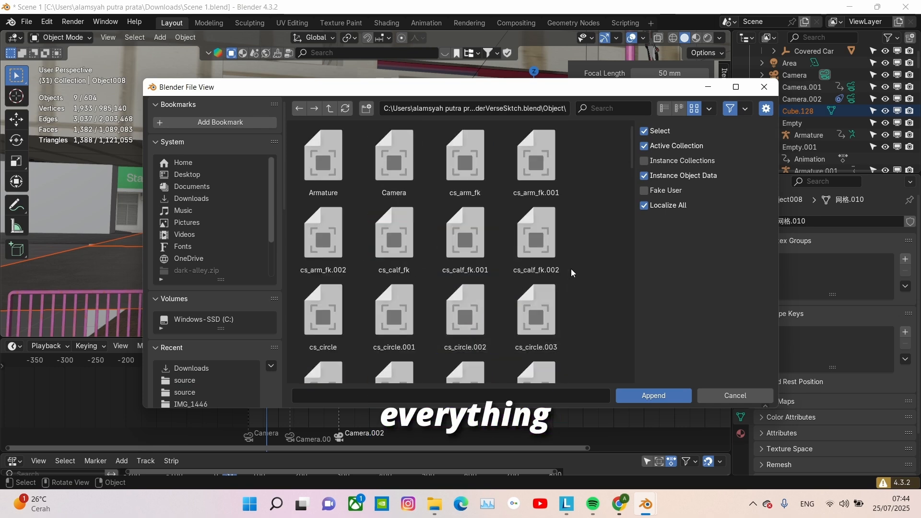
pyautogui.press('a')
pyautogui.click(655, 396)
# Step: Move the appended Miles Morales character and its rig objects to the ground in front of the shops
pyautogui.moveTo(433, 274); pyautogui.dragTo(400, 281, button='middle')
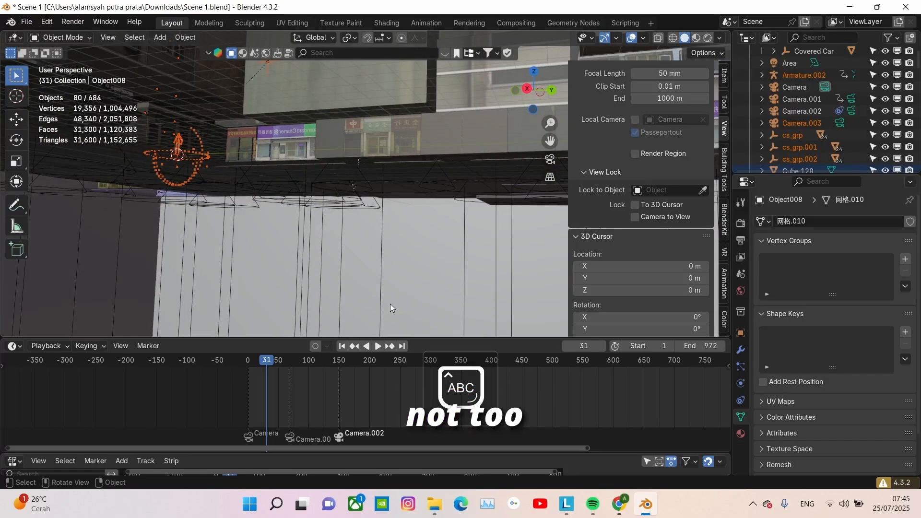
pyautogui.moveTo(390, 304); pyautogui.dragTo(444, 212, button='middle')
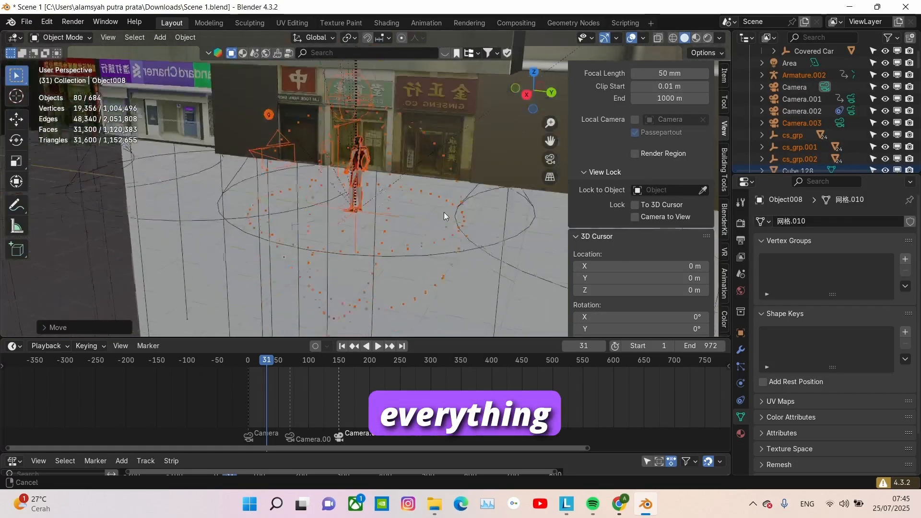
pyautogui.click(436, 264)
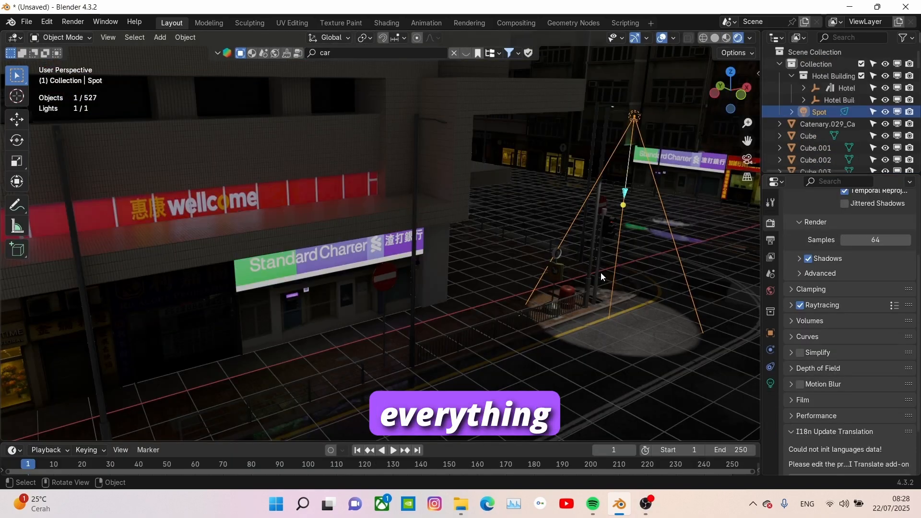
# Step: Adjust the Spot Light Blend of the spot light above the street corner
pyautogui.rightClick(601, 273)
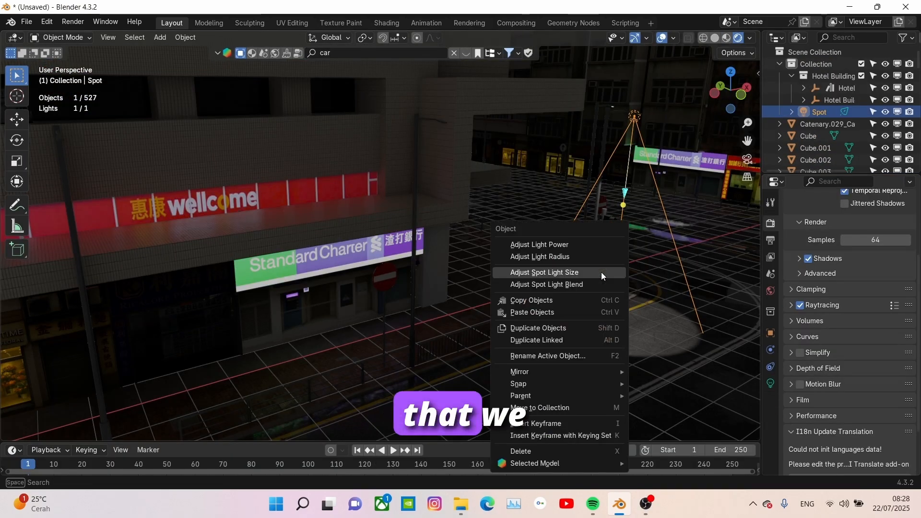
pyautogui.click(588, 285)
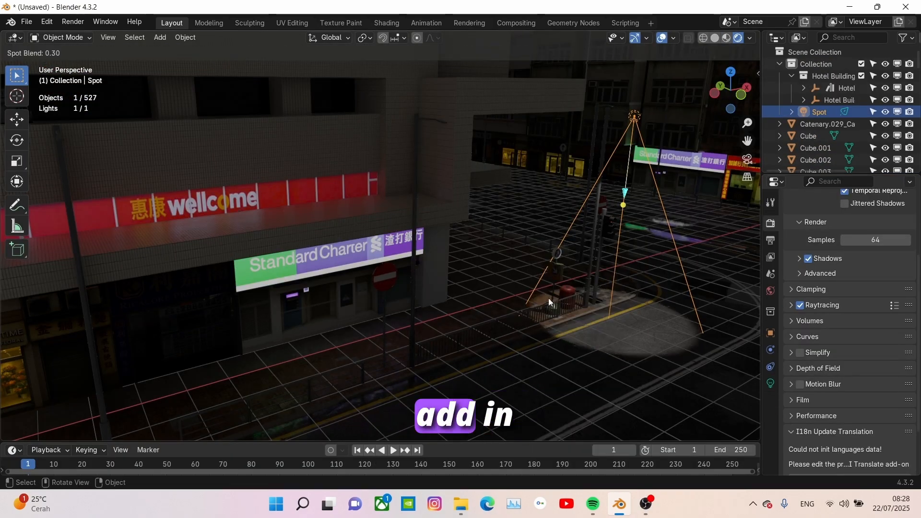
pyautogui.click(468, 336)
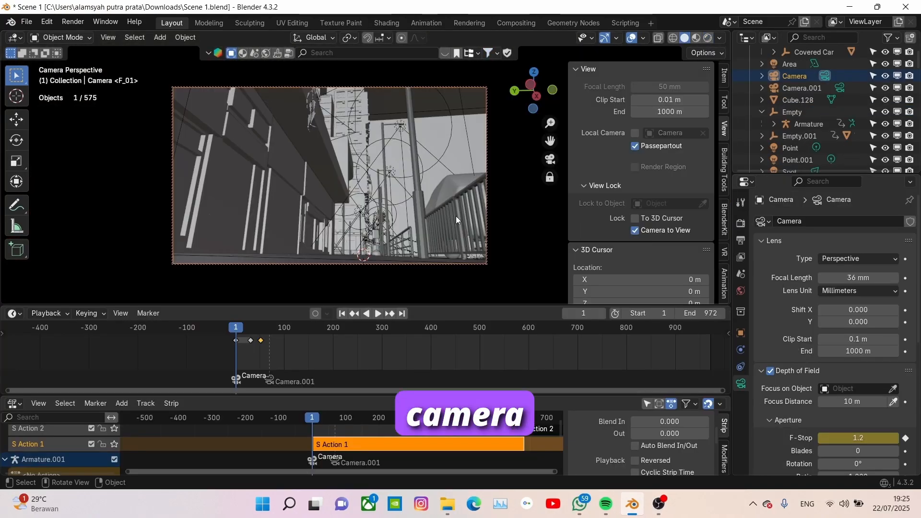
# Step: Reframe the scene camera on the running character with Camera to View active and check the shot at another frame
pyautogui.moveTo(456, 216); pyautogui.dragTo(401, 240, button='middle')
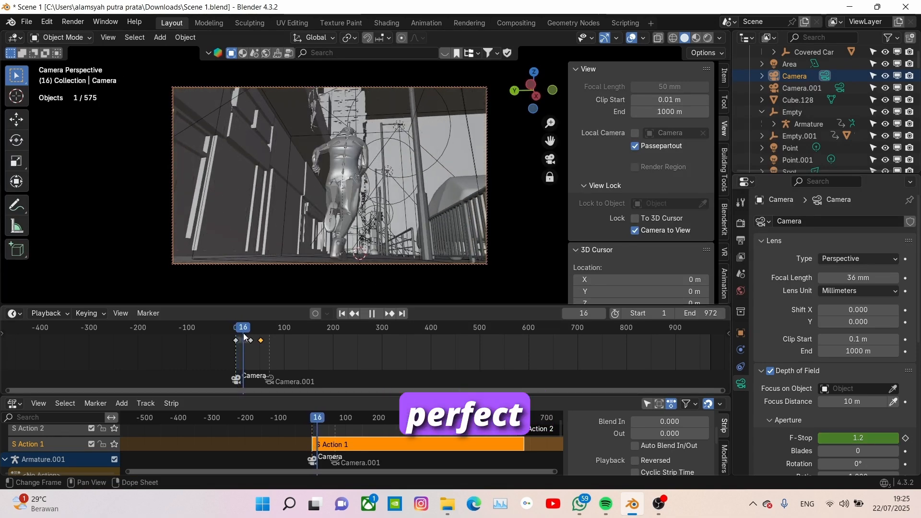
pyautogui.click(356, 422)
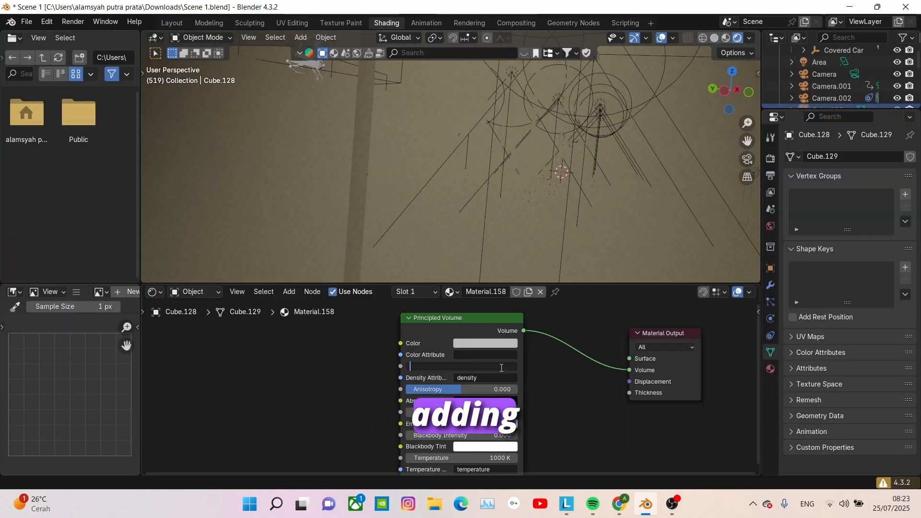
# Step: Set the Density of the cube's Principled Volume shader to 0.01
pyautogui.write('1')
pyautogui.press('Return')
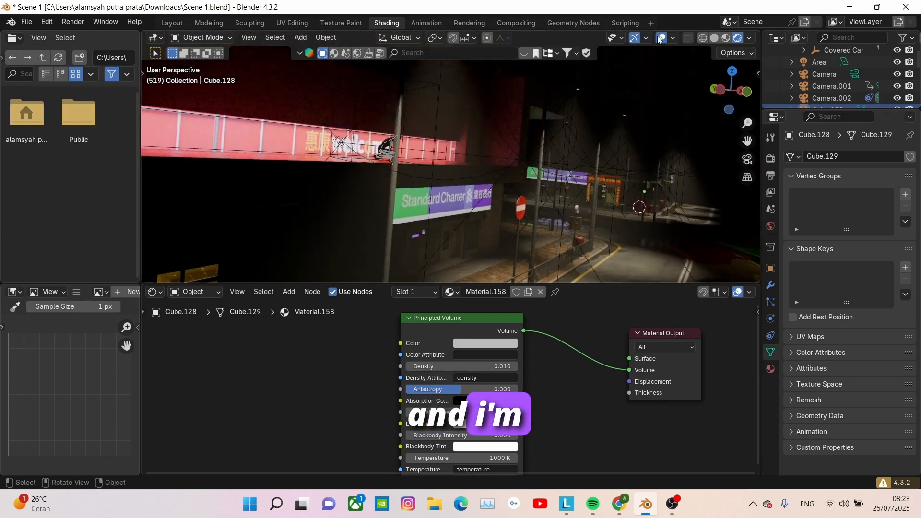
# Step: Set the Size of the compositor's Fog Glow Glare node to 4
pyautogui.click(518, 23)
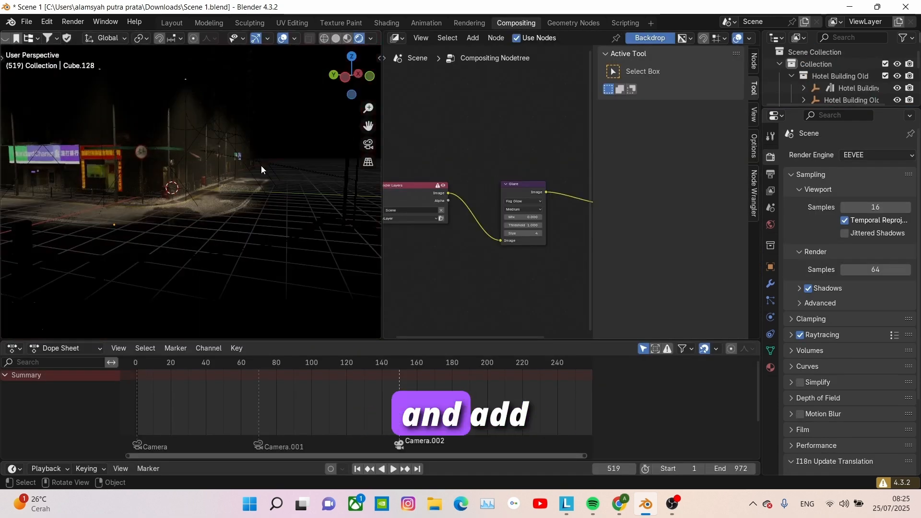
pyautogui.scroll(-1, 261, 165)
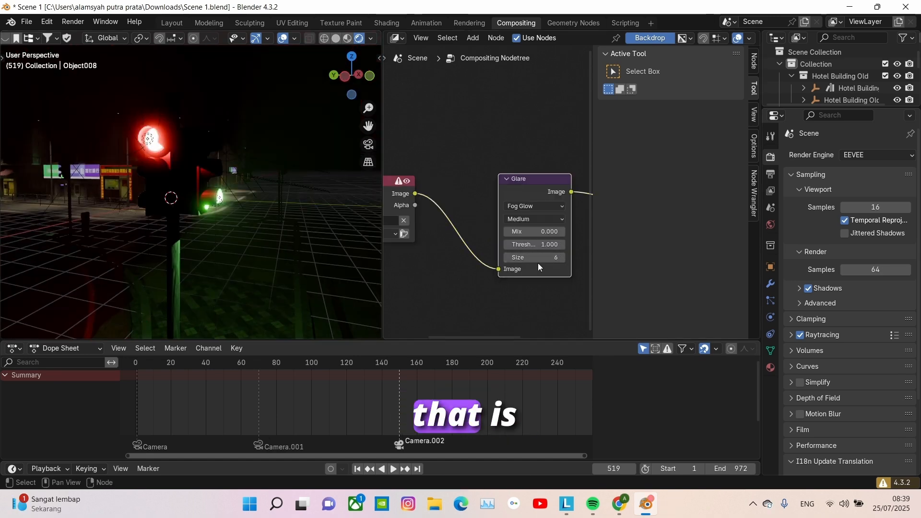
pyautogui.click(507, 258)
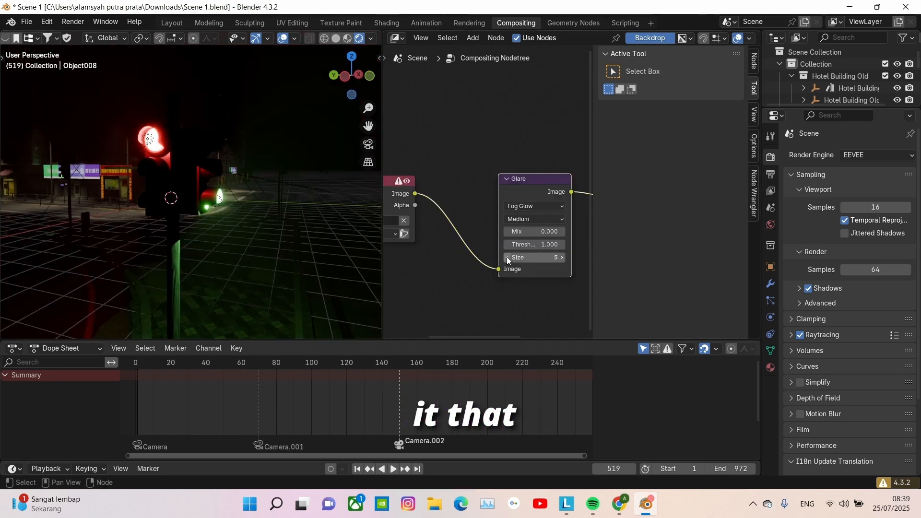
pyautogui.click(507, 257)
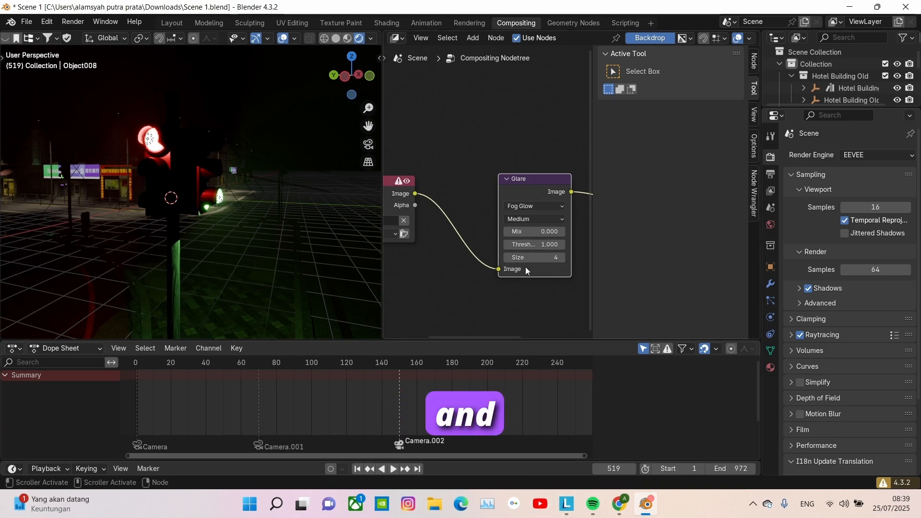
pyautogui.moveTo(646, 511)
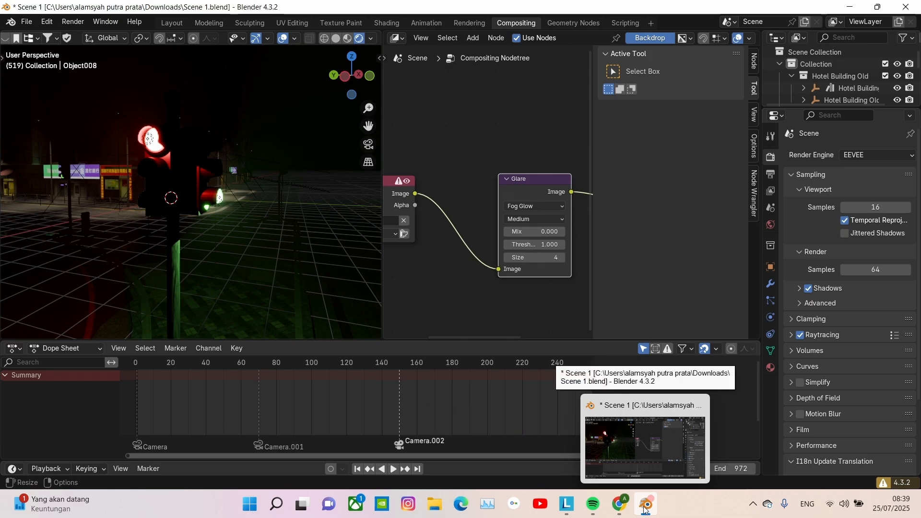